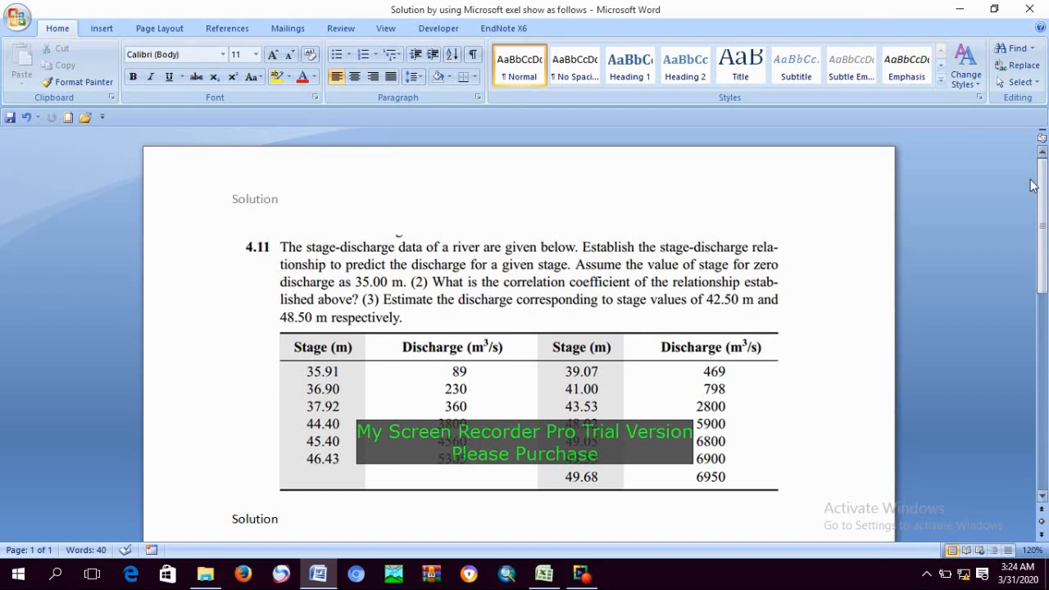
# Step: Add the unit m after the zero-discharge stage value in the Given section and review the regression equations under Step1
pyautogui.moveTo(1045, 206); pyautogui.dragTo(996, 298)
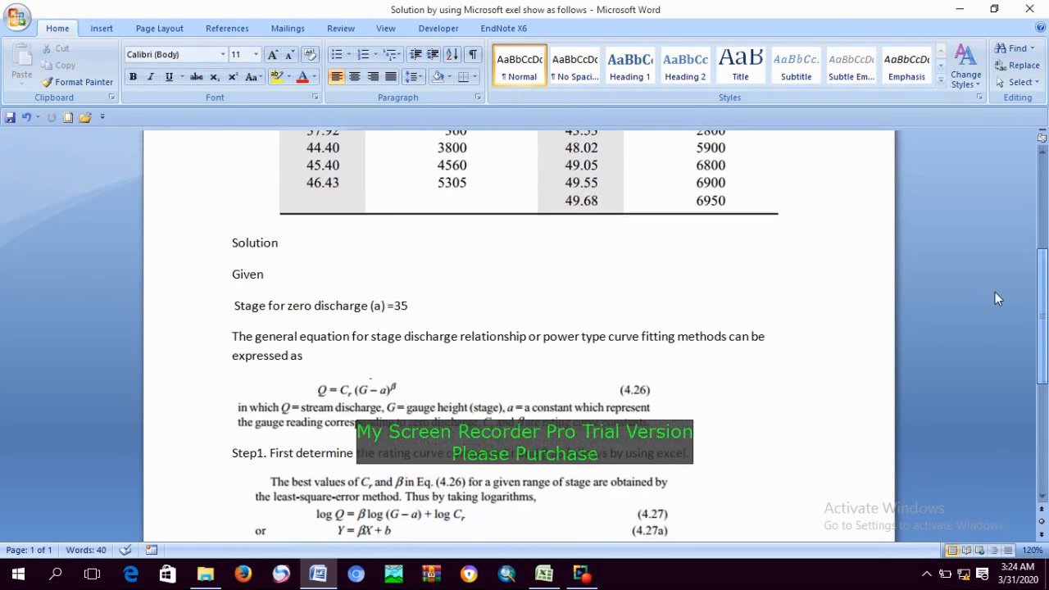
pyautogui.scroll(2, 1018, 277)
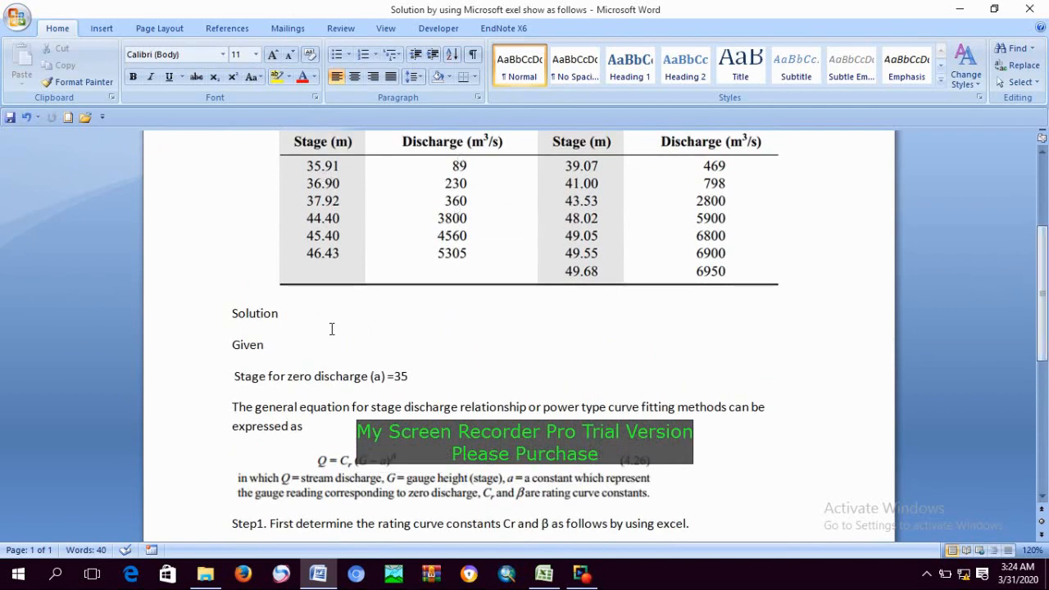
pyautogui.click(419, 379)
pyautogui.write('m')
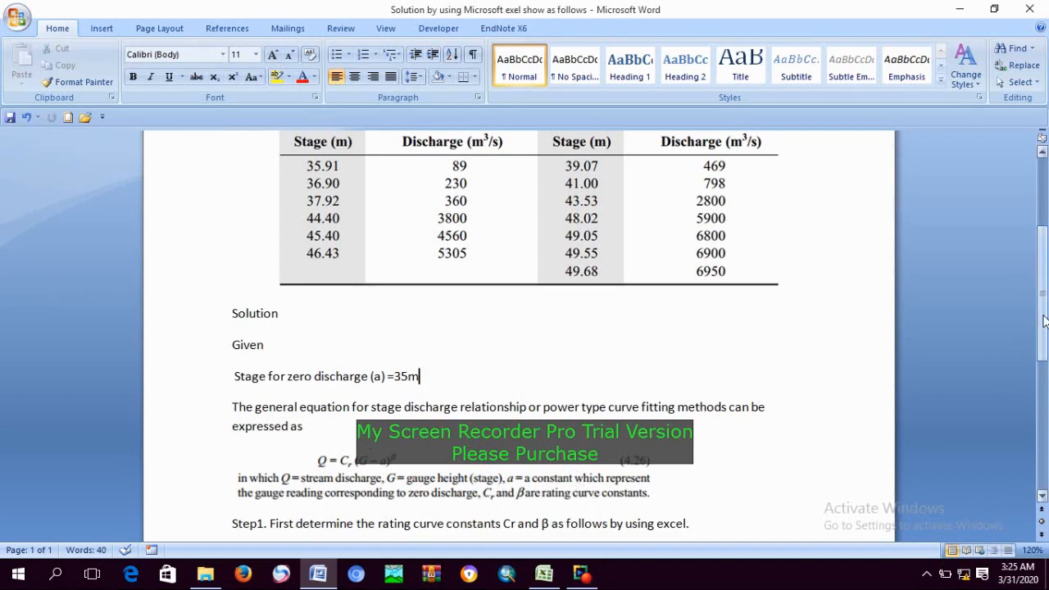
pyautogui.moveTo(1043, 323); pyautogui.dragTo(1043, 372)
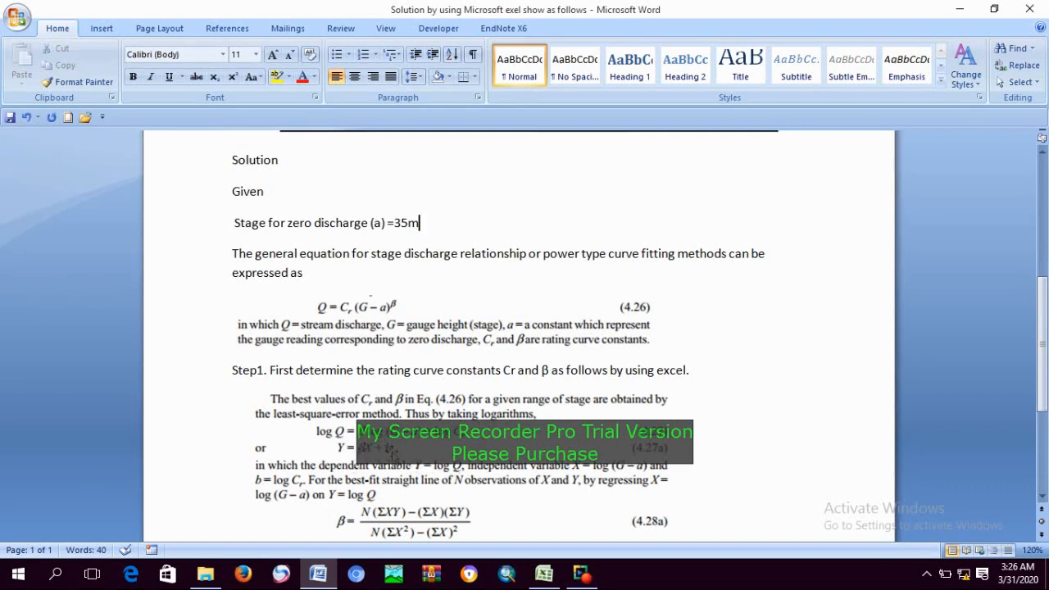
pyautogui.click(363, 520)
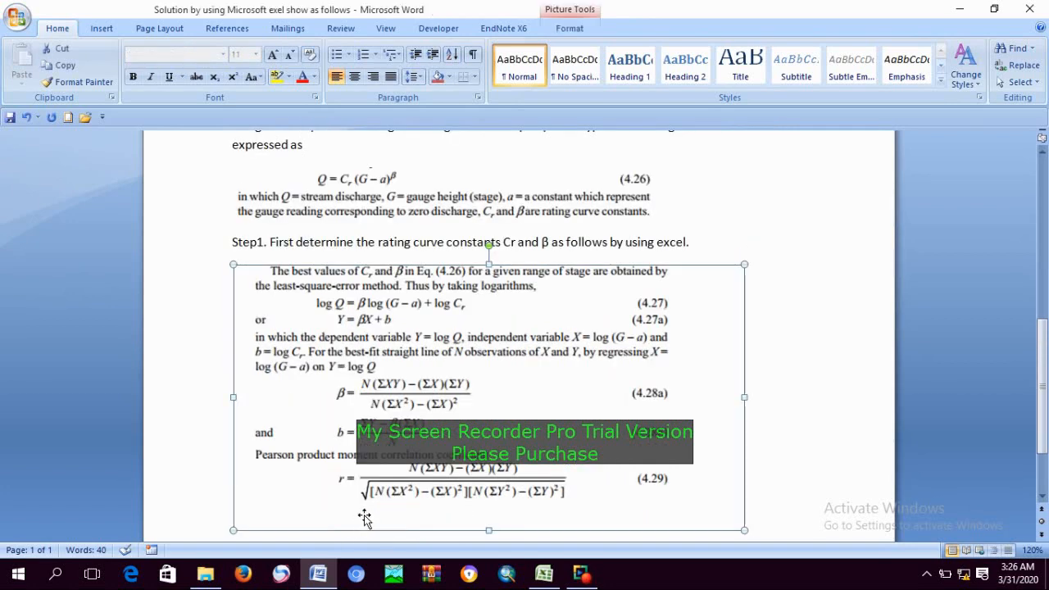
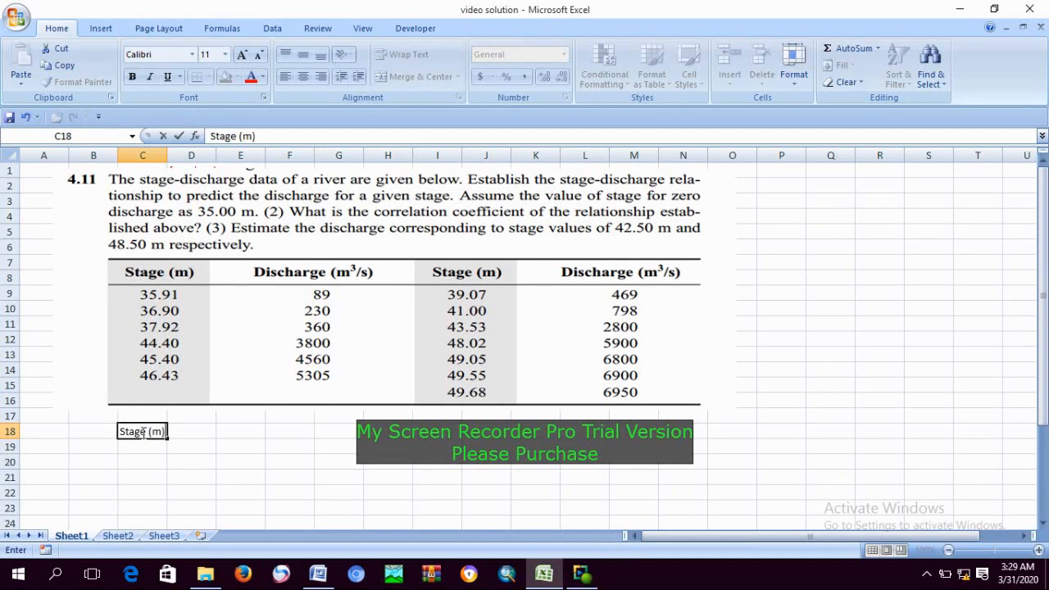
# Step: Enter the heading discharge (m^3/s) in D18 and widen columns C and D to fit their headings
pyautogui.click(193, 430)
pyautogui.write('d')
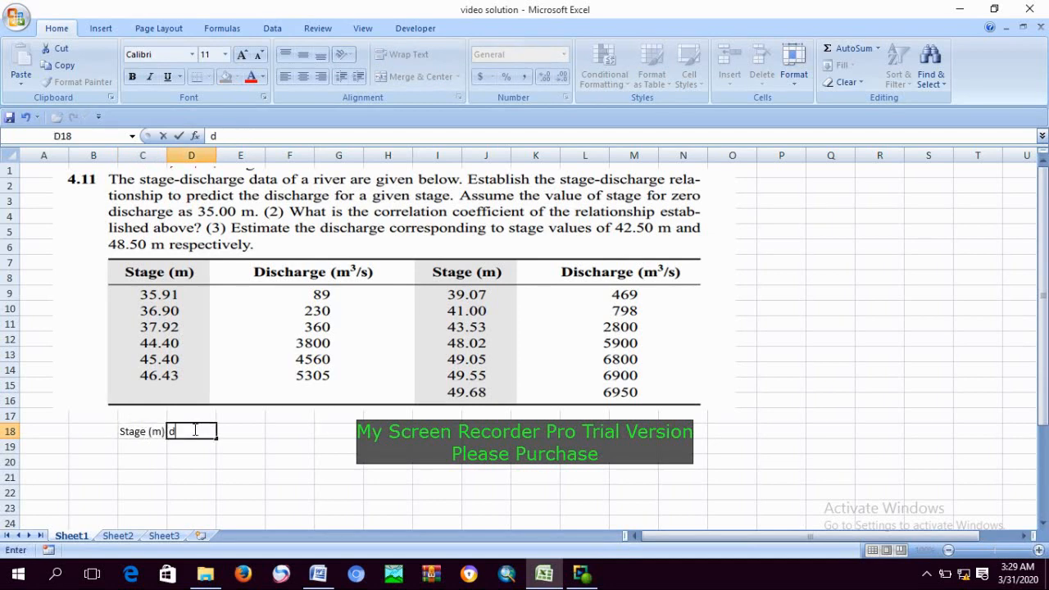
pyautogui.write('ischarge (')
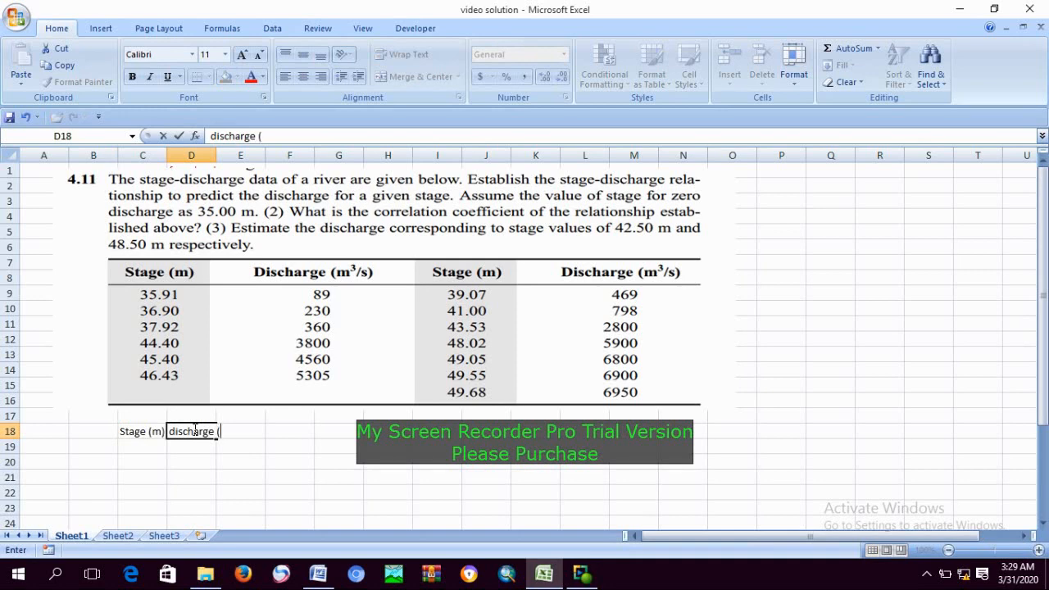
pyautogui.write('m^3/s)')
pyautogui.click(318, 447)
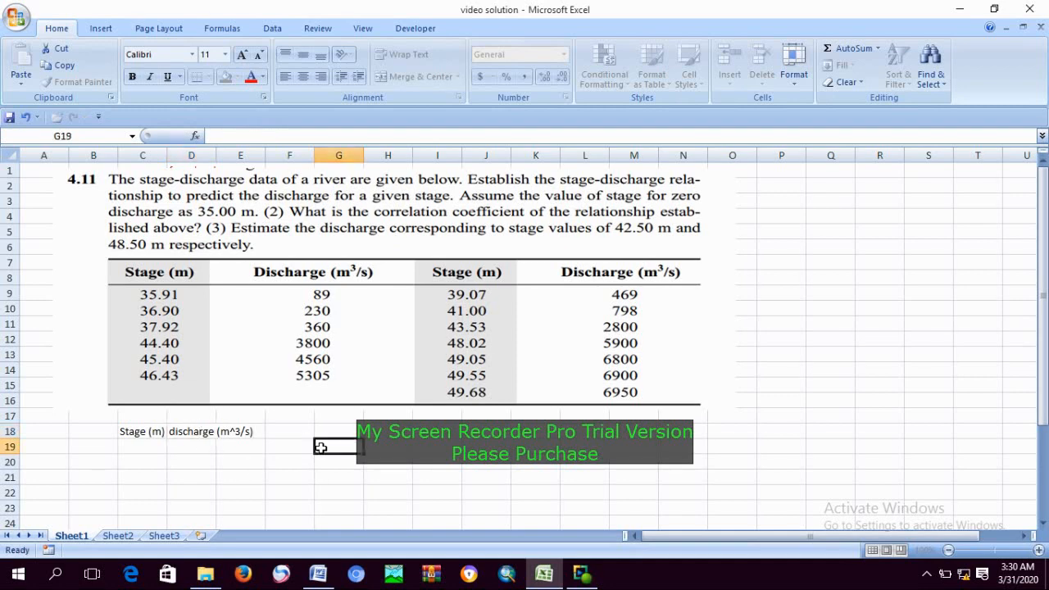
pyautogui.moveTo(216, 149); pyautogui.dragTo(244, 151)
pyautogui.moveTo(167, 150); pyautogui.dragTo(208, 147)
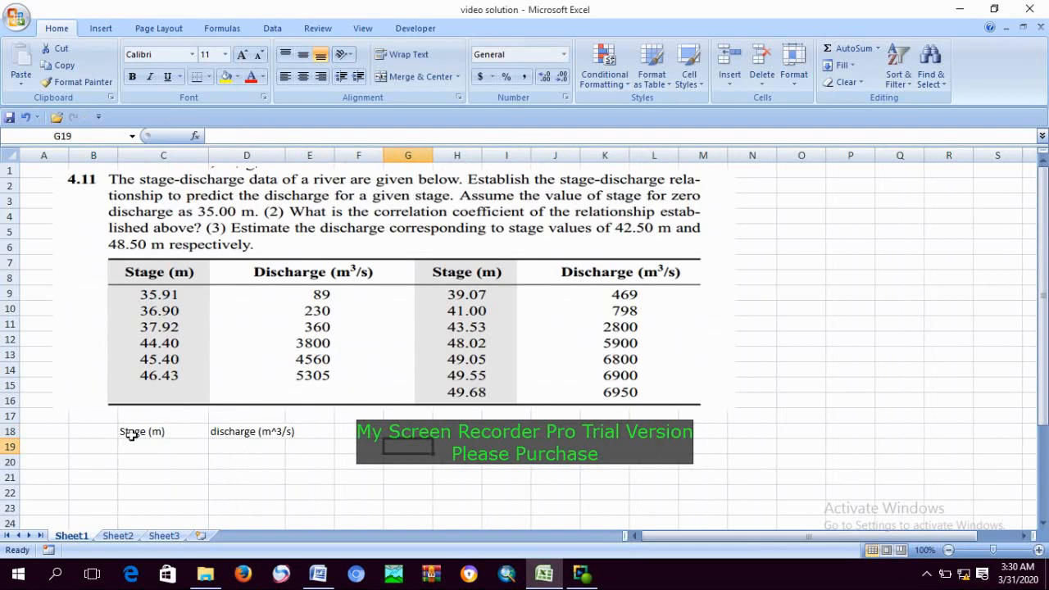
# Step: Enter the first three stage values, 35.91, 36.9 and 37.92, in cells C19 to C21
pyautogui.click(146, 446)
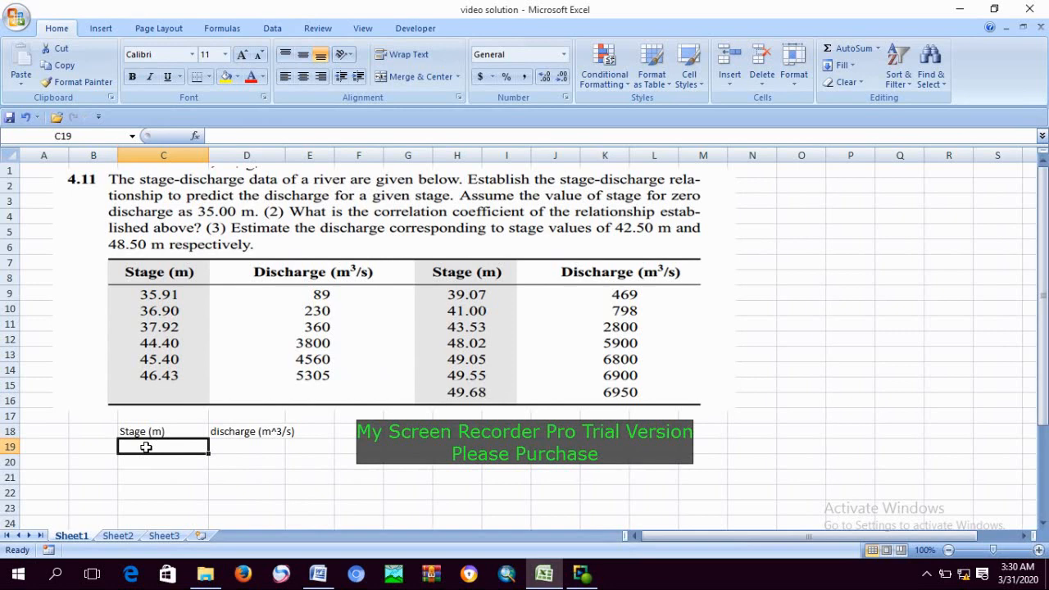
pyautogui.write('35')
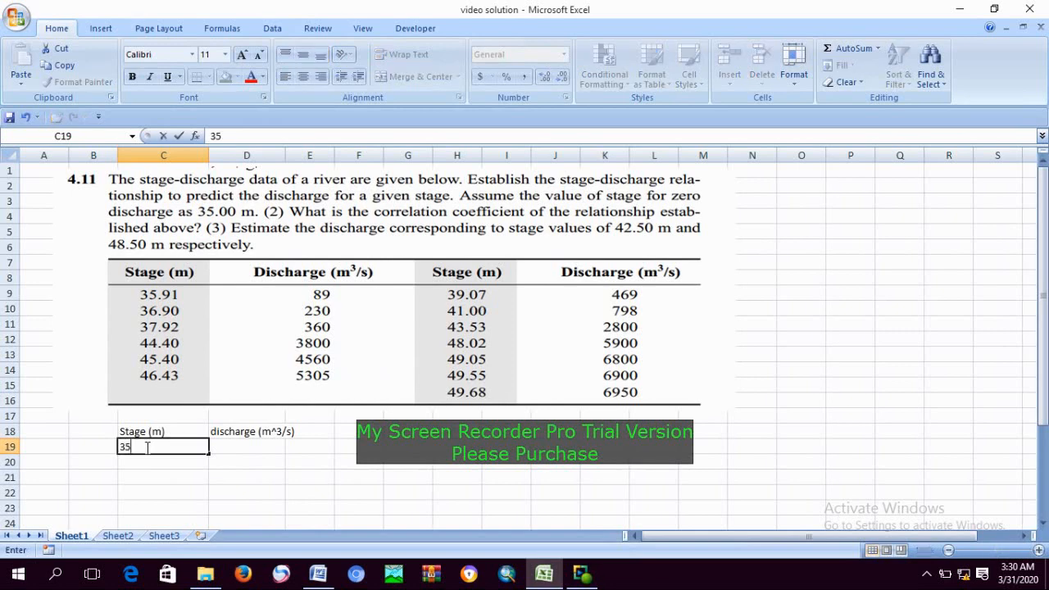
pyautogui.write('.91')
pyautogui.click(141, 464)
pyautogui.write('36')
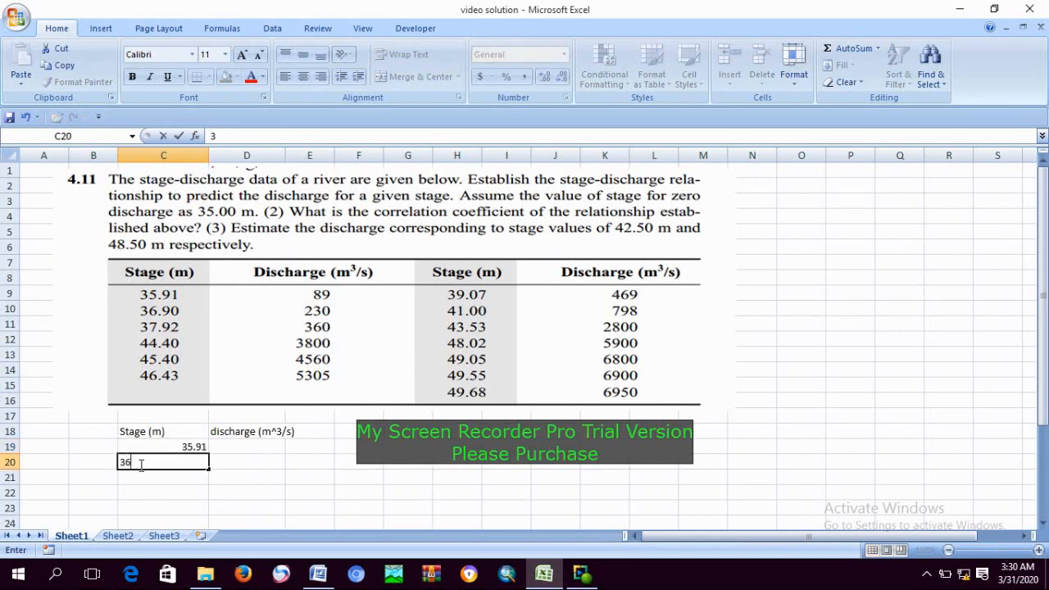
pyautogui.write('.9')
pyautogui.click(141, 478)
pyautogui.write('37')
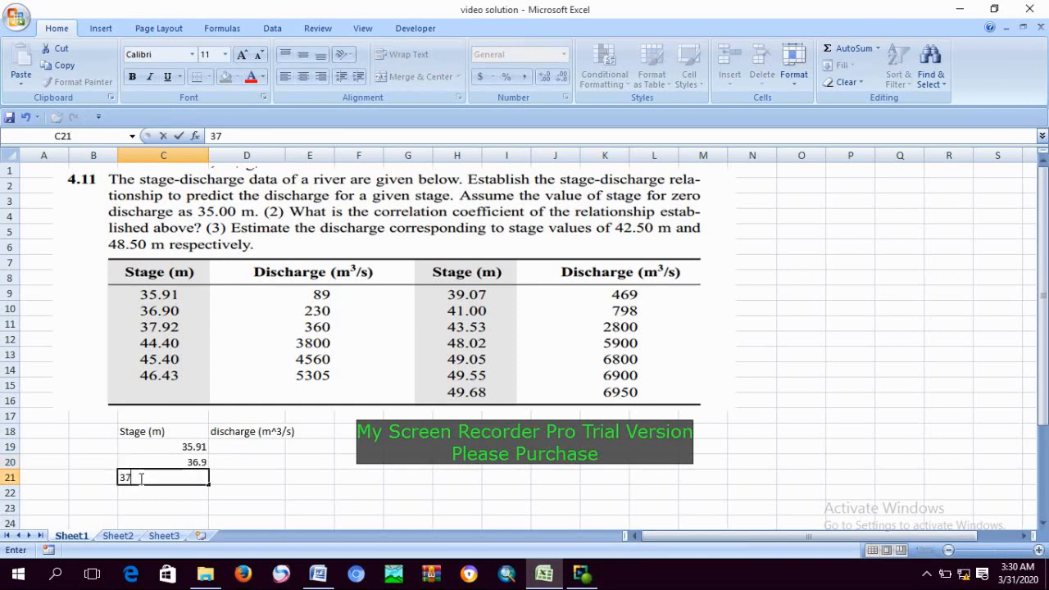
pyautogui.write('.92')
pyautogui.click(156, 491)
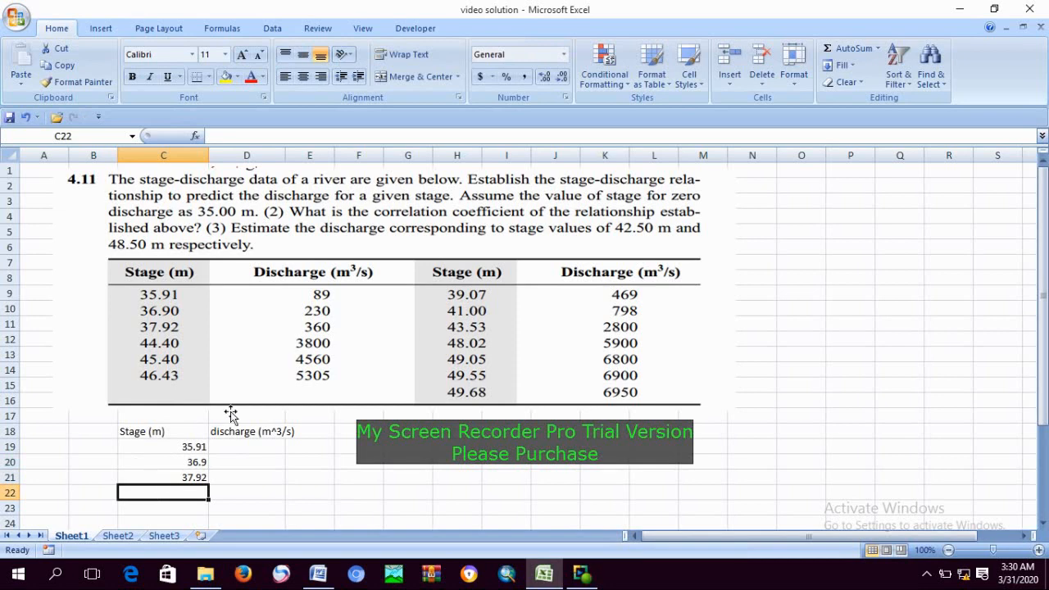
# Step: Enter the matching discharge values 89, 230 and 360 in cells D19 to D21
pyautogui.click(248, 445)
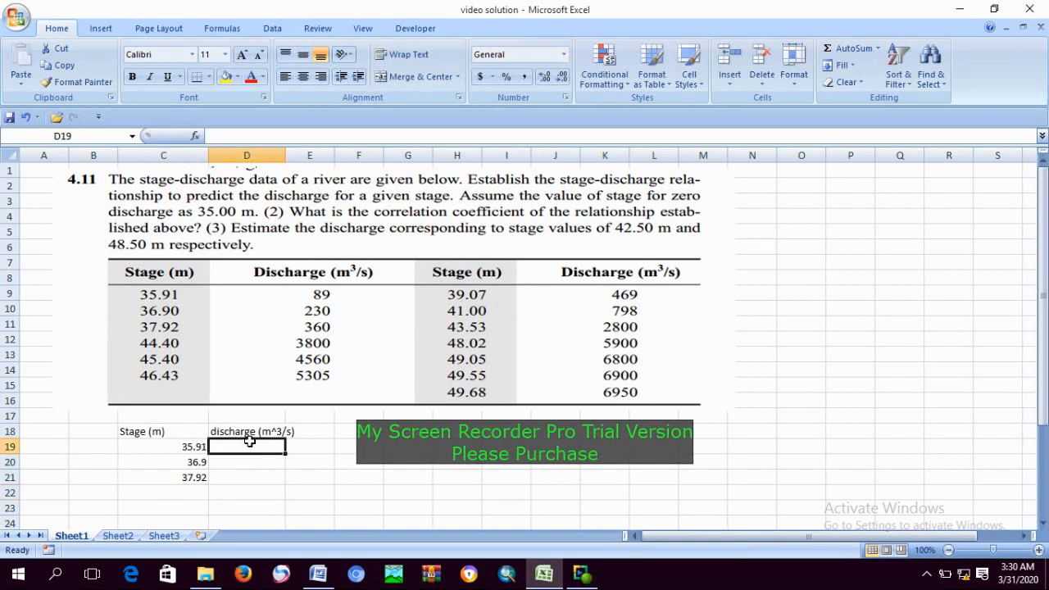
pyautogui.write('89')
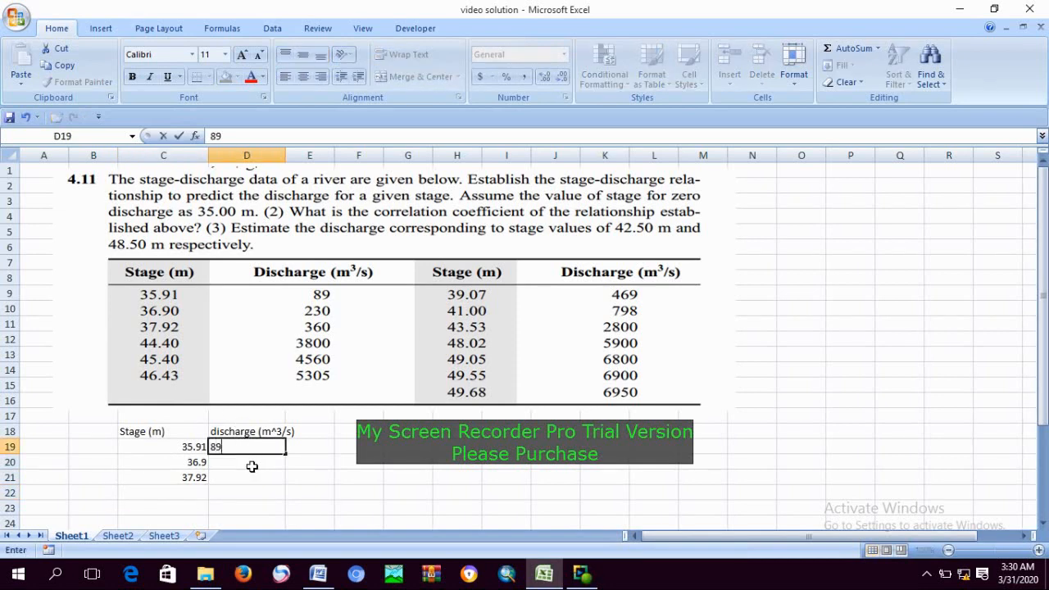
pyautogui.click(252, 467)
pyautogui.write('230')
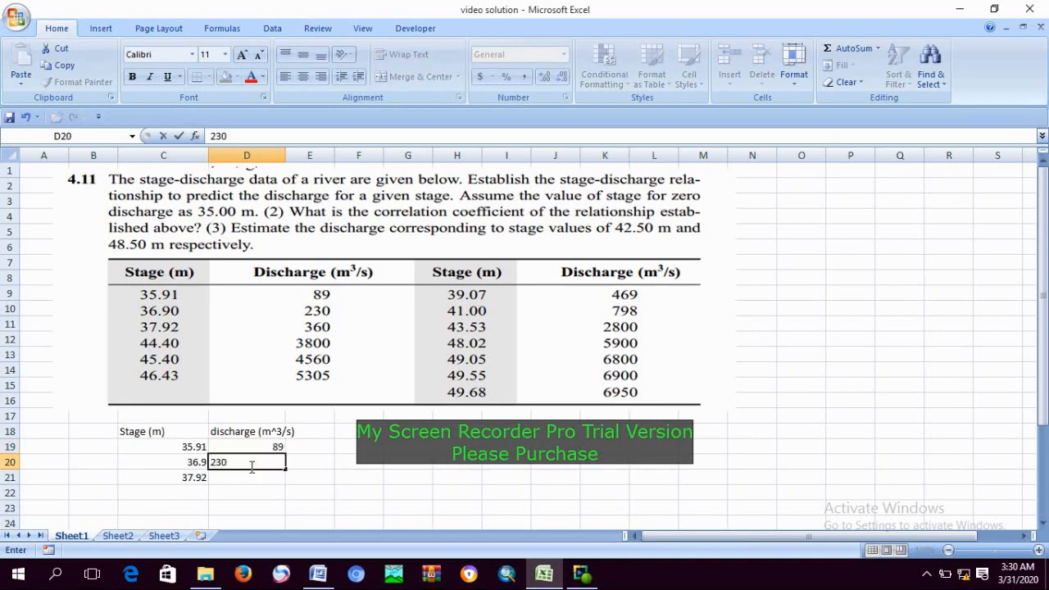
pyautogui.click(254, 478)
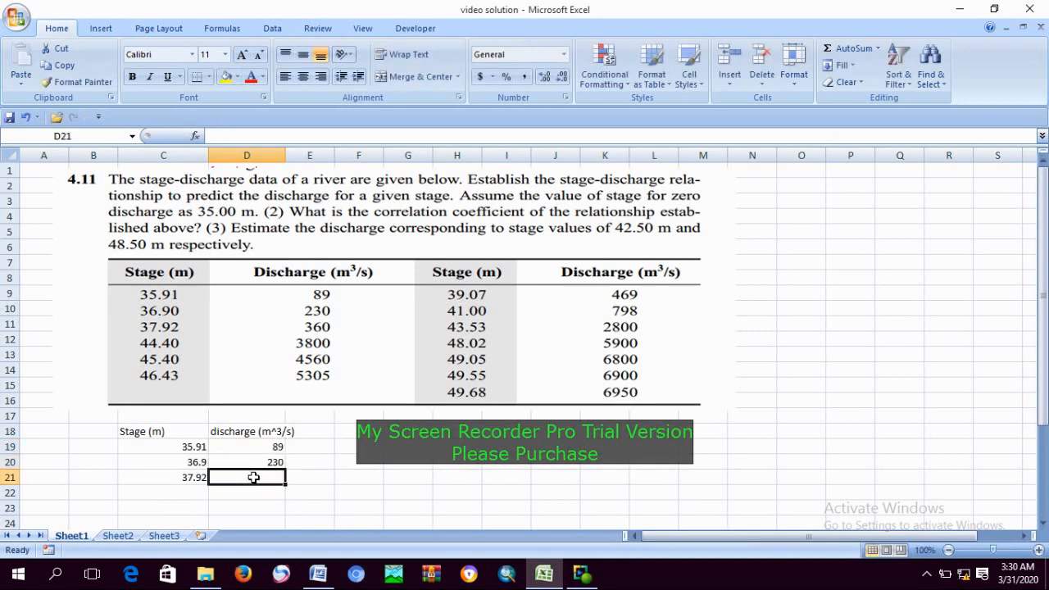
pyautogui.write('360')
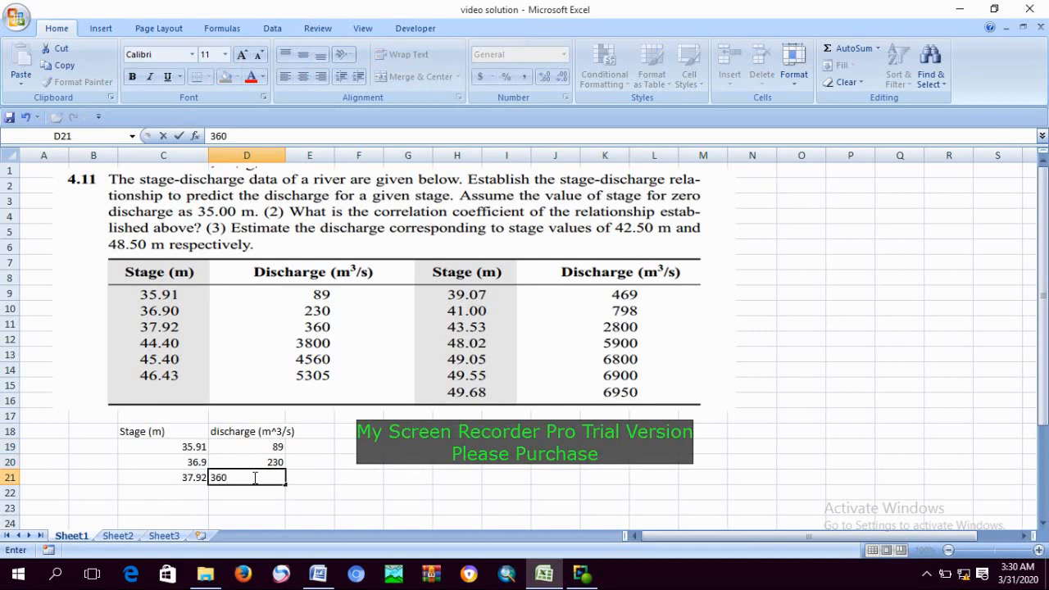
pyautogui.click(351, 476)
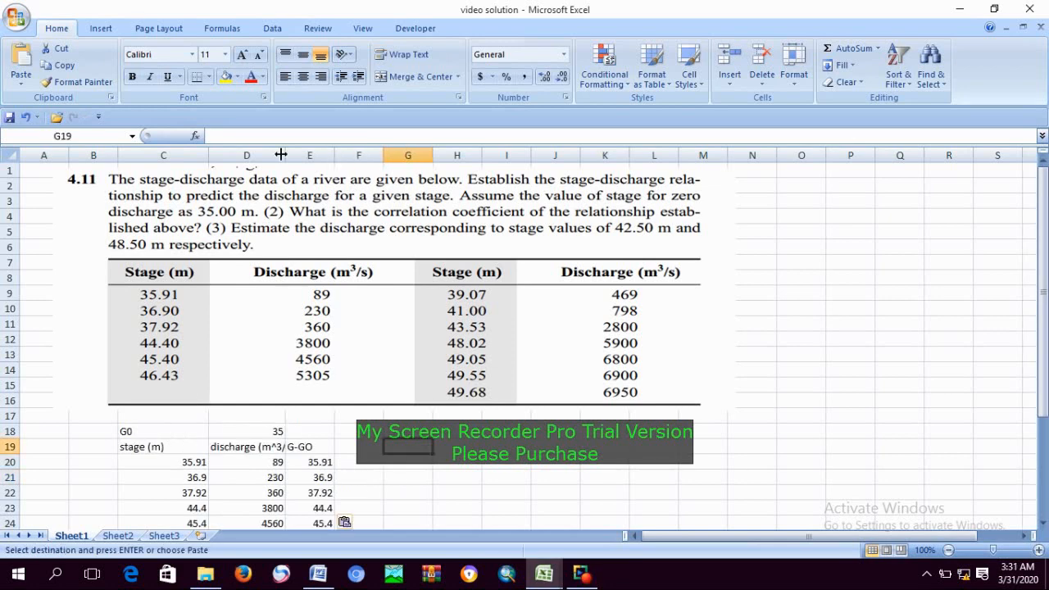
# Step: Widen columns D and E so their contents fit, and save the workbook
pyautogui.moveTo(284, 152); pyautogui.dragTo(404, 156)
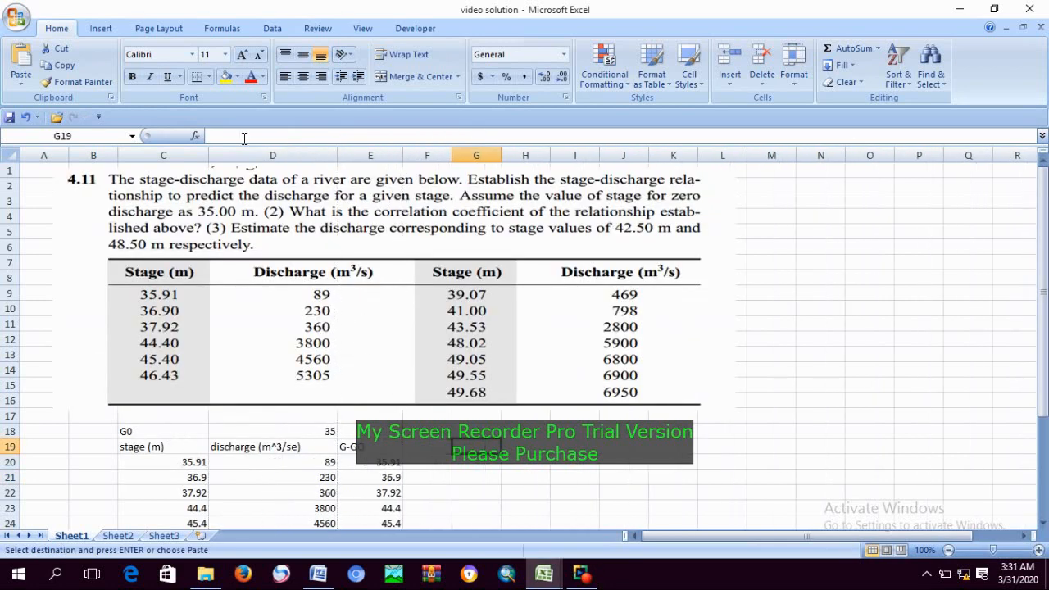
pyautogui.click(9, 117)
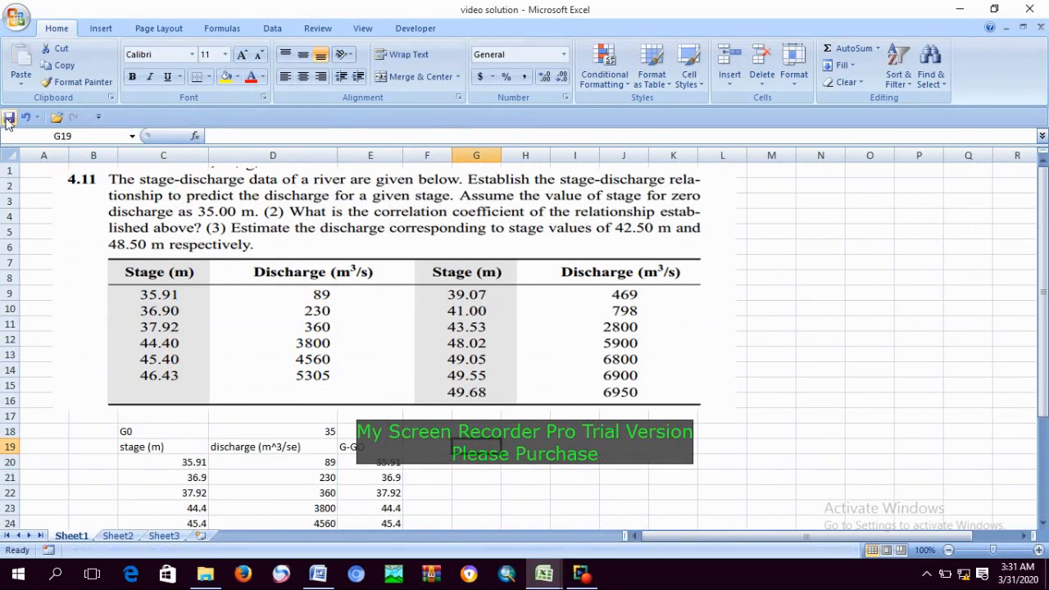
# Step: Change the heading of the difference column in E19 to G-a
pyautogui.click(422, 447)
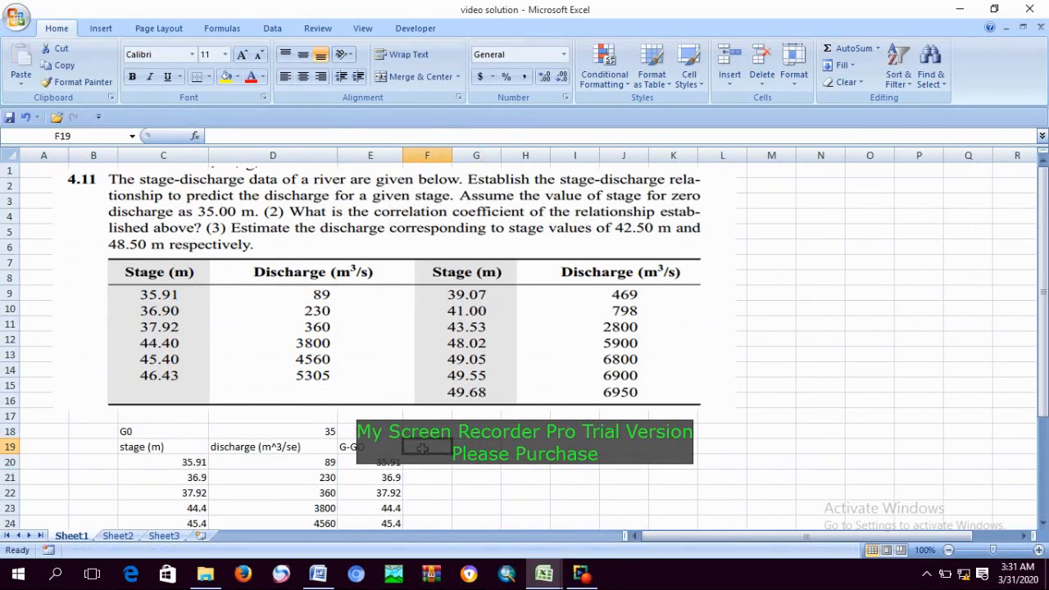
pyautogui.press('Down')
pyautogui.press('Down')
pyautogui.press('Down')
pyautogui.press('Down')
pyautogui.press('Down')
pyautogui.press('Down')
pyautogui.press('Down')
pyautogui.press('Down')
pyautogui.press('Down')
pyautogui.press('Down')
pyautogui.press('Down')
pyautogui.press('Down')
pyautogui.press('Down')
pyautogui.press('Down')
pyautogui.press('Down')
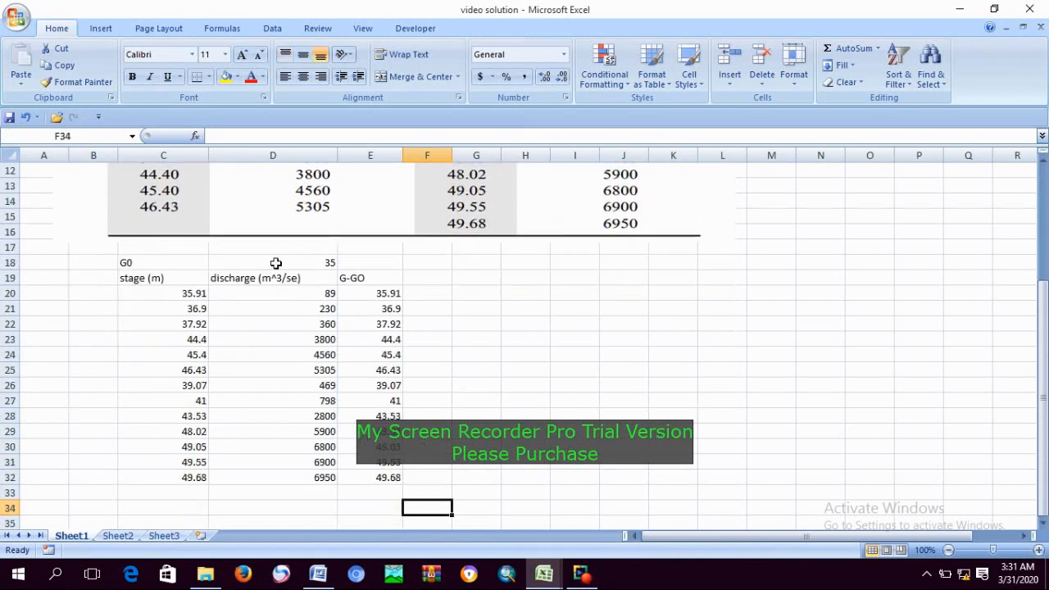
pyautogui.doubleClick(367, 279)
pyautogui.press('BackSpace')
pyautogui.press('BackSpace')
pyautogui.press('BackSpace')
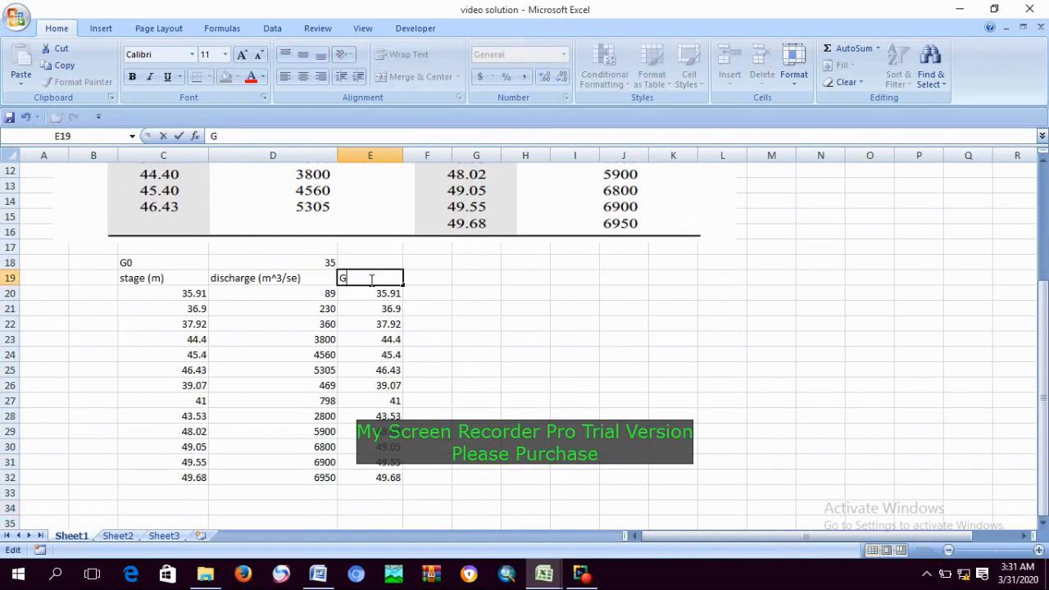
pyautogui.write('-a')
# Step: Relabel cell C18 as a and append (G) to the stage heading in C19
pyautogui.click(125, 261)
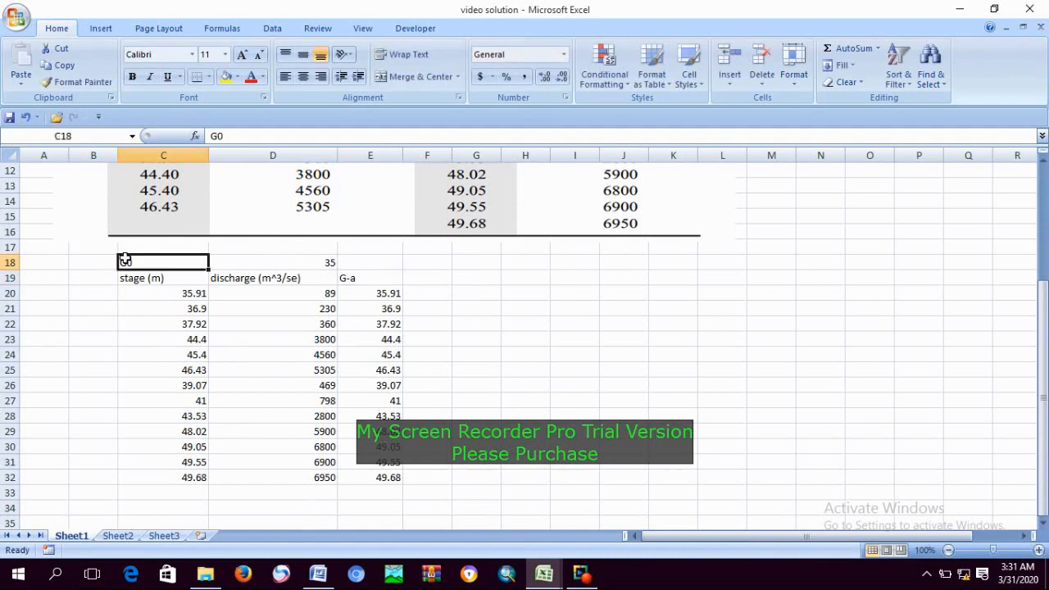
pyautogui.write('a')
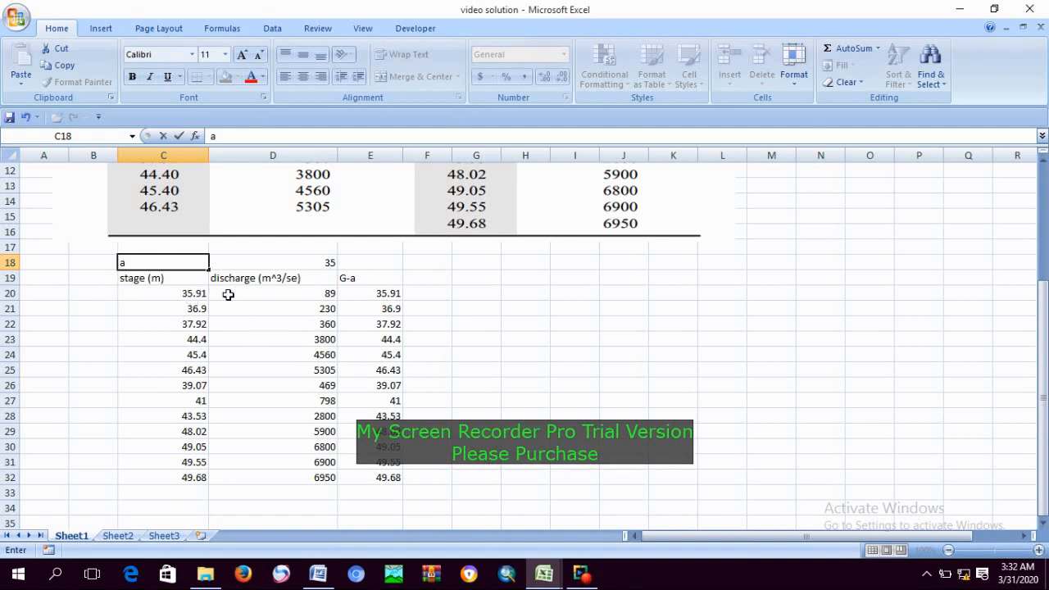
pyautogui.doubleClick(176, 279)
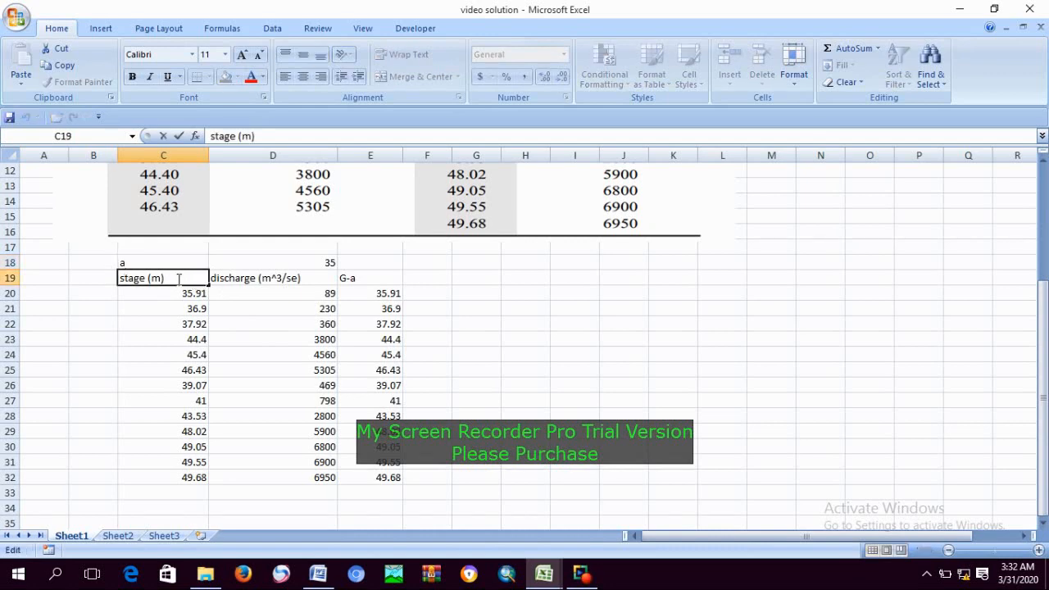
pyautogui.write('(G)')
# Step: Inspect the formula behind the first G-a value in E20
pyautogui.doubleClick(390, 293)
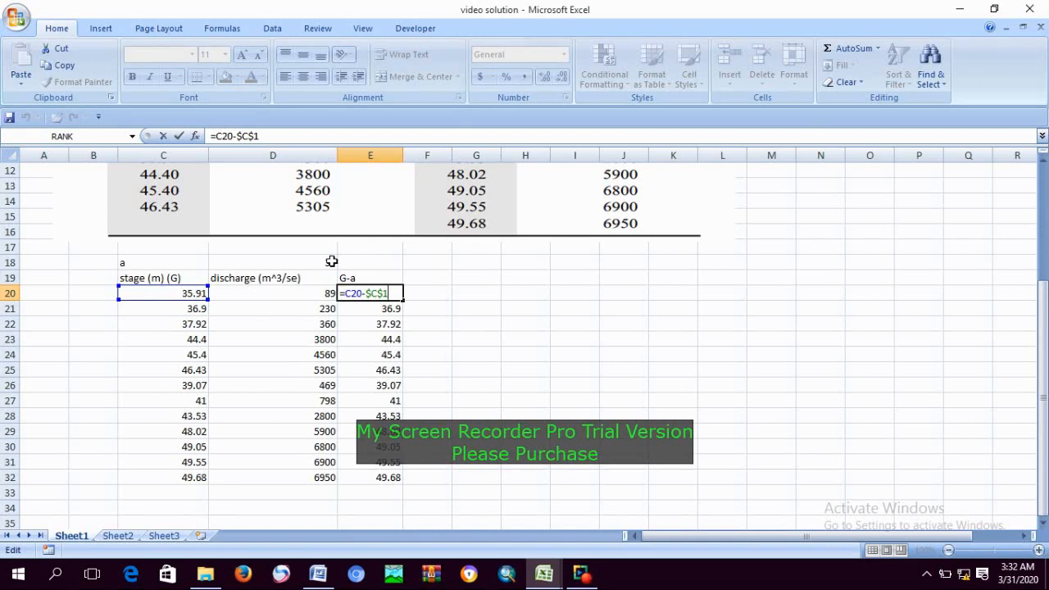
pyautogui.press('Return')
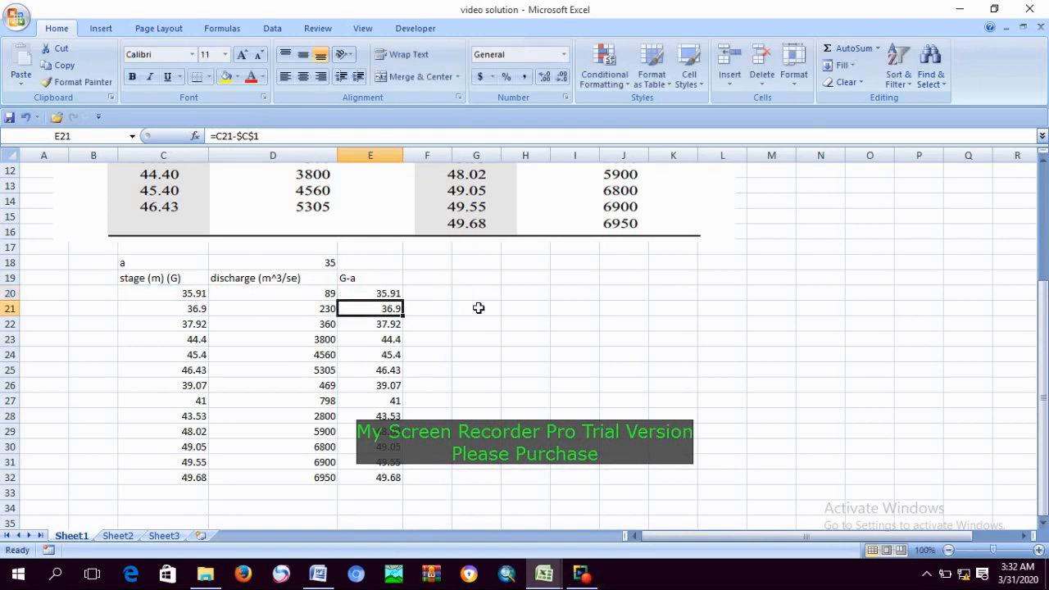
pyautogui.click(424, 277)
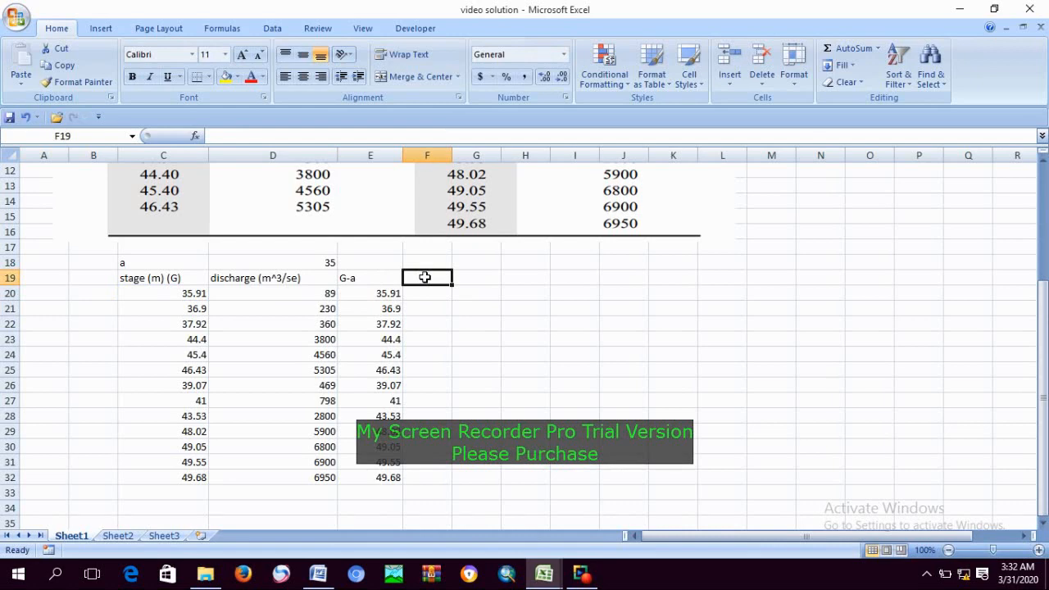
pyautogui.write('Y=')
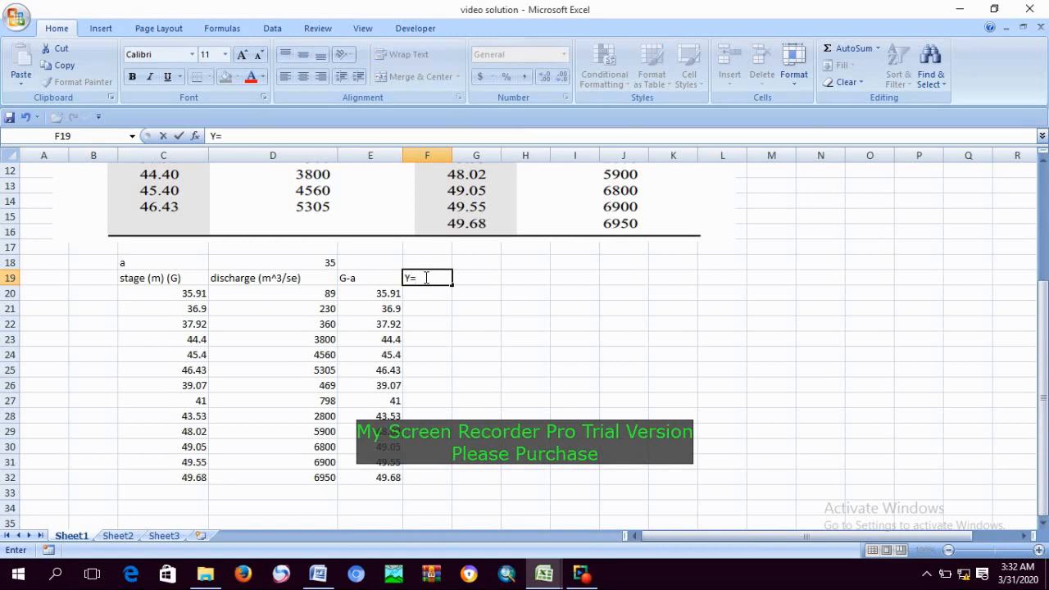
pyautogui.write('logQ')
# Step: Replace the heading in F19 with X=LOG(G-a) and widen column F so the heading fits
pyautogui.moveTo(441, 279); pyautogui.dragTo(407, 278)
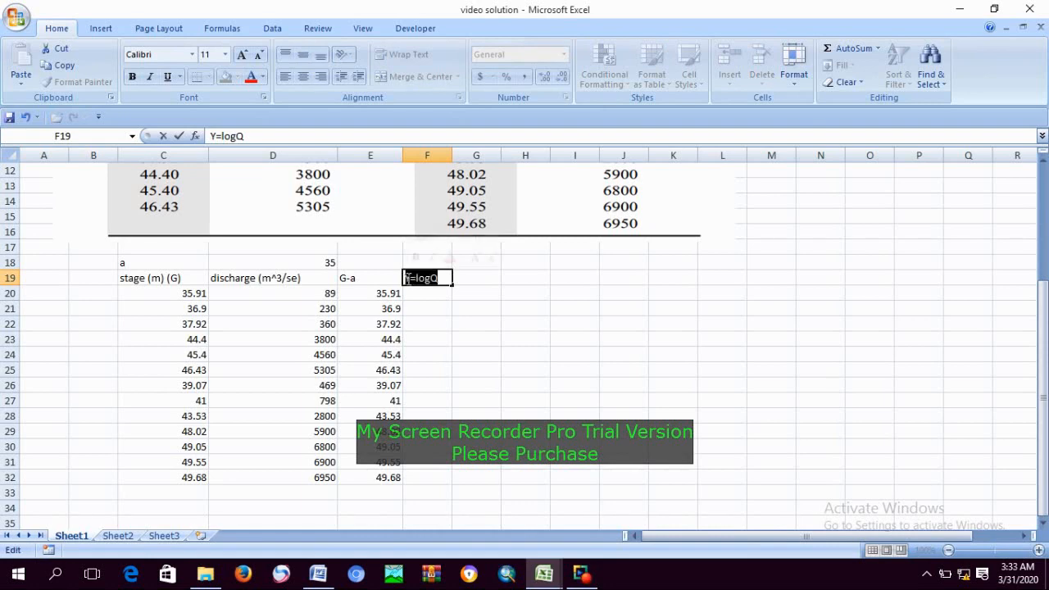
pyautogui.write('X')
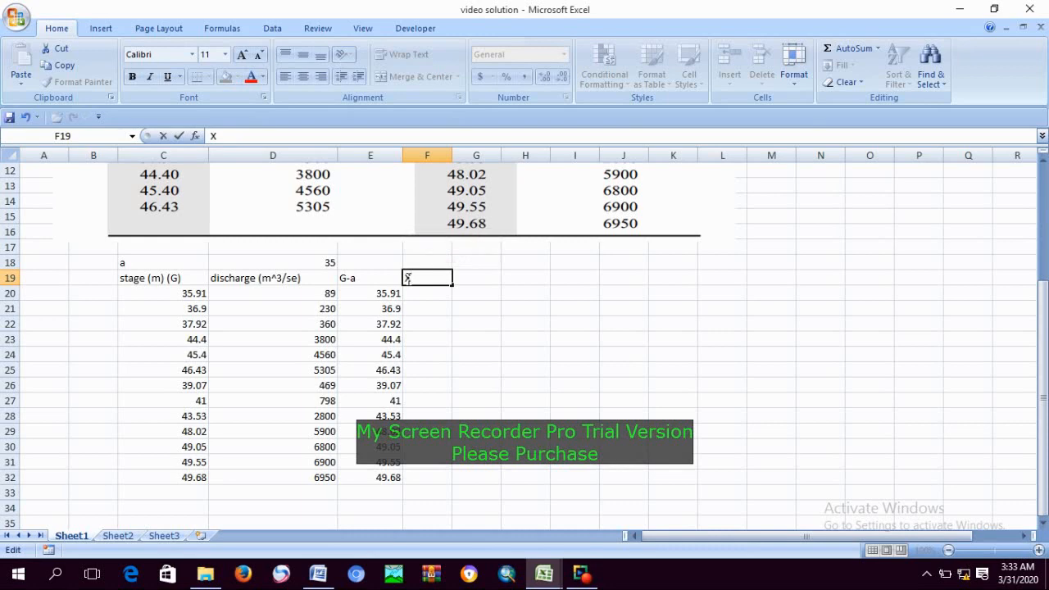
pyautogui.write('=LOG(G-a)')
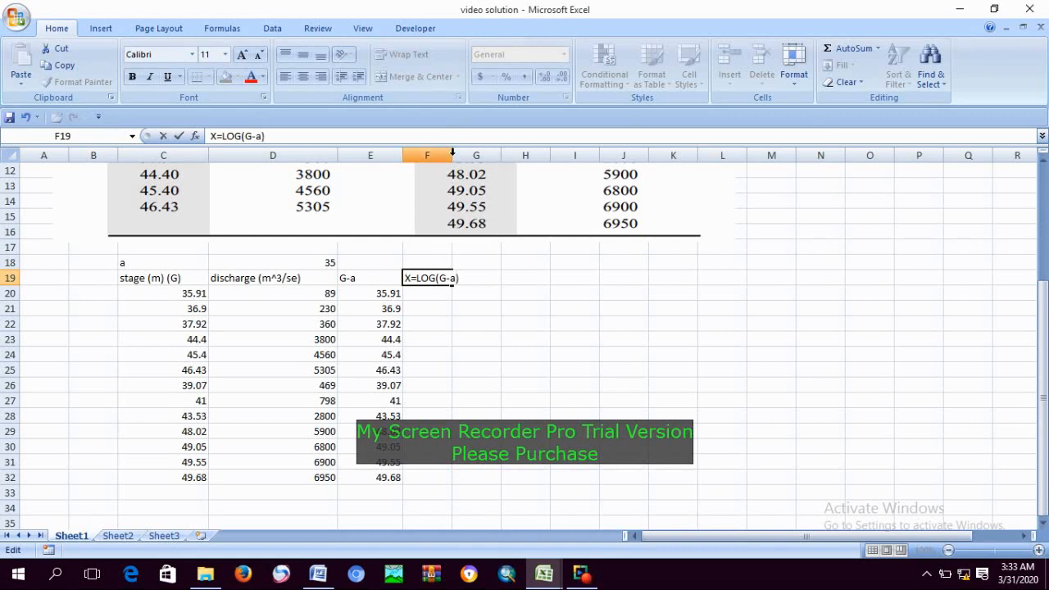
pyautogui.click(530, 312)
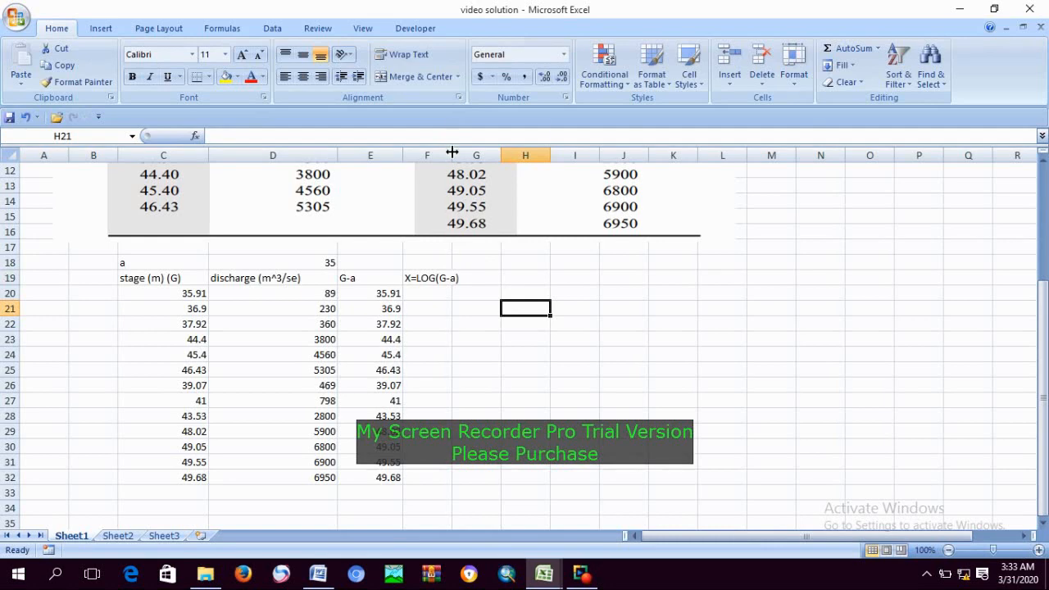
pyautogui.moveTo(452, 155); pyautogui.dragTo(472, 154)
# Step: Add the heading Y=logQ in G19
pyautogui.click(487, 278)
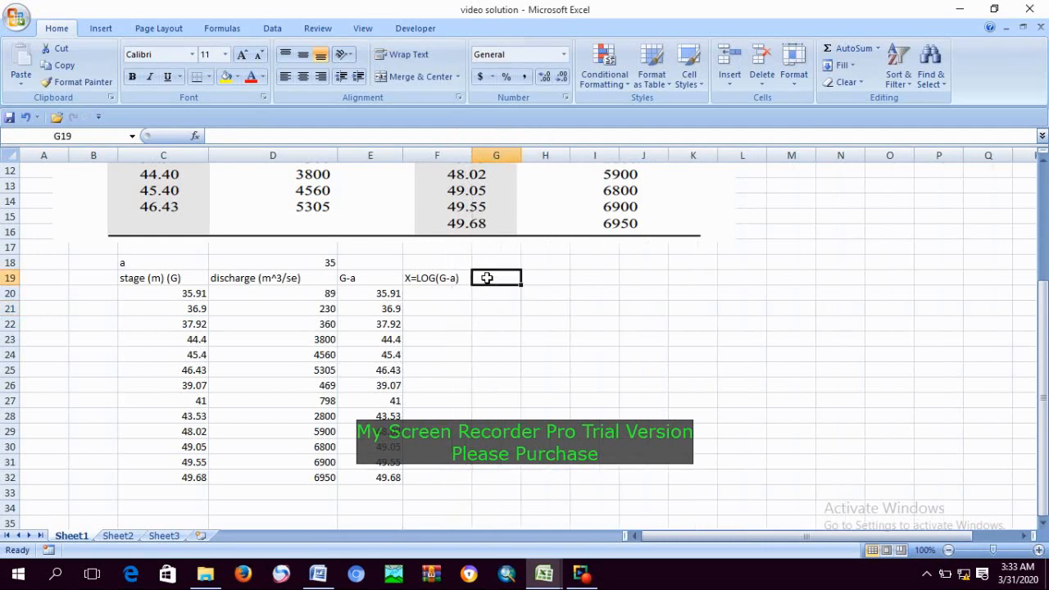
pyautogui.write('Y=')
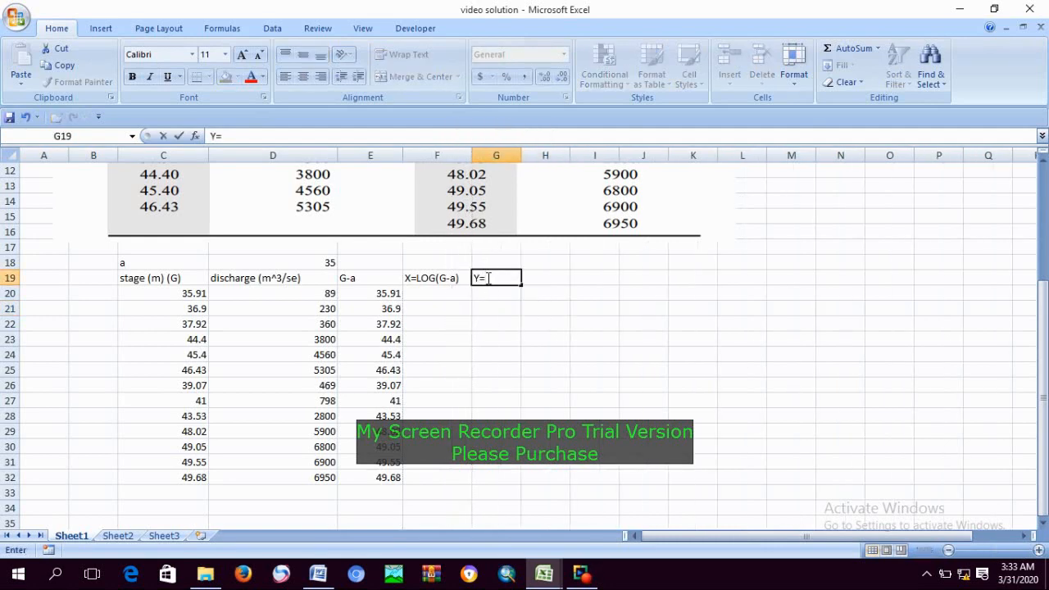
pyautogui.write('logQ')
# Step: Compute the logarithm of the G-a values with =LOG(E20) in F20 and fill it down to F32
pyautogui.click(437, 292)
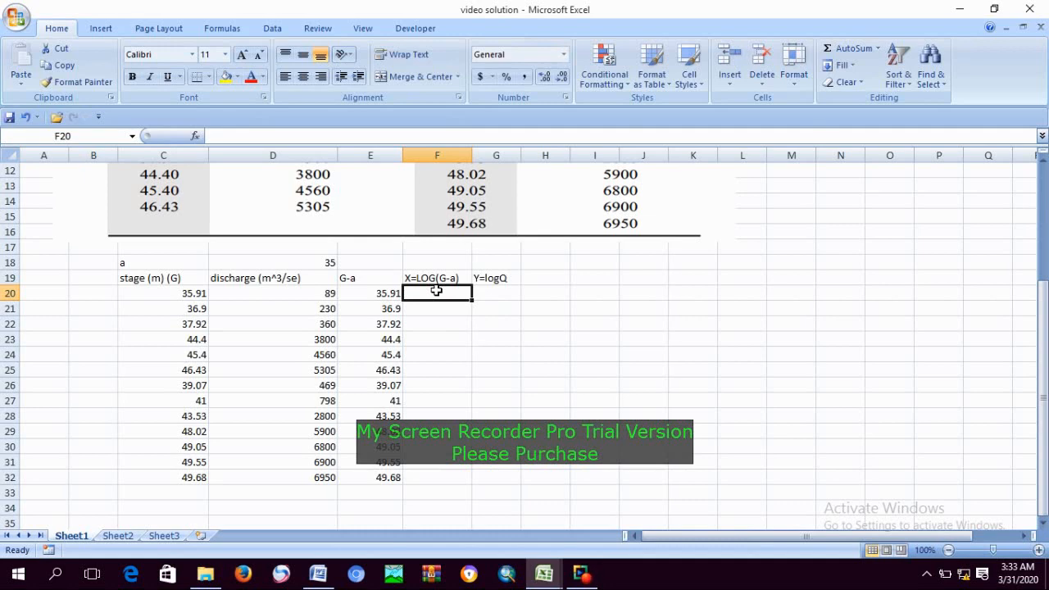
pyautogui.write('=LOG')
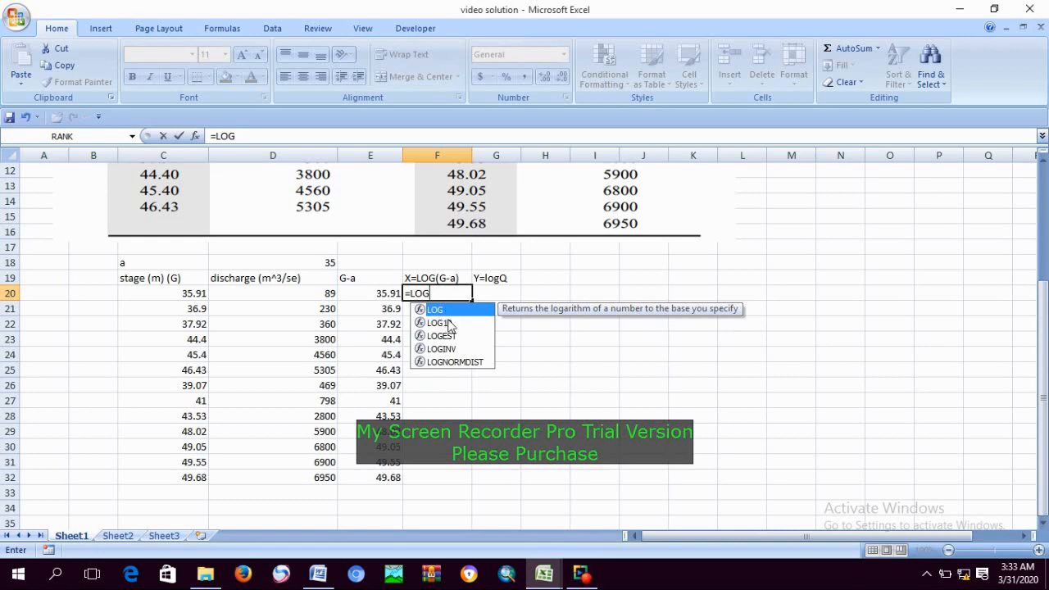
pyautogui.doubleClick(438, 312)
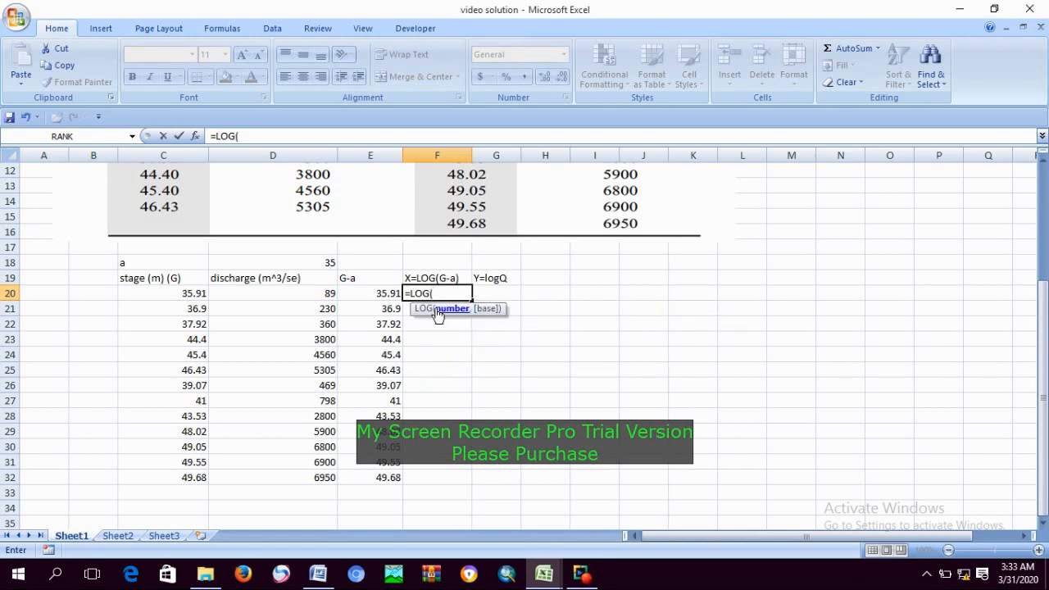
pyautogui.click(382, 293)
pyautogui.press('Return')
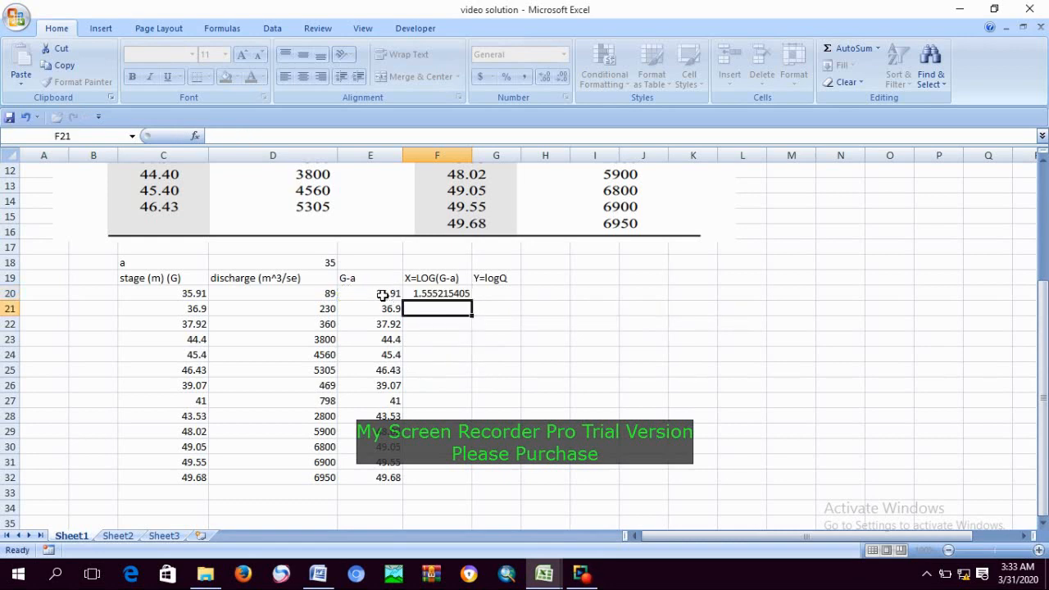
pyautogui.click(431, 295)
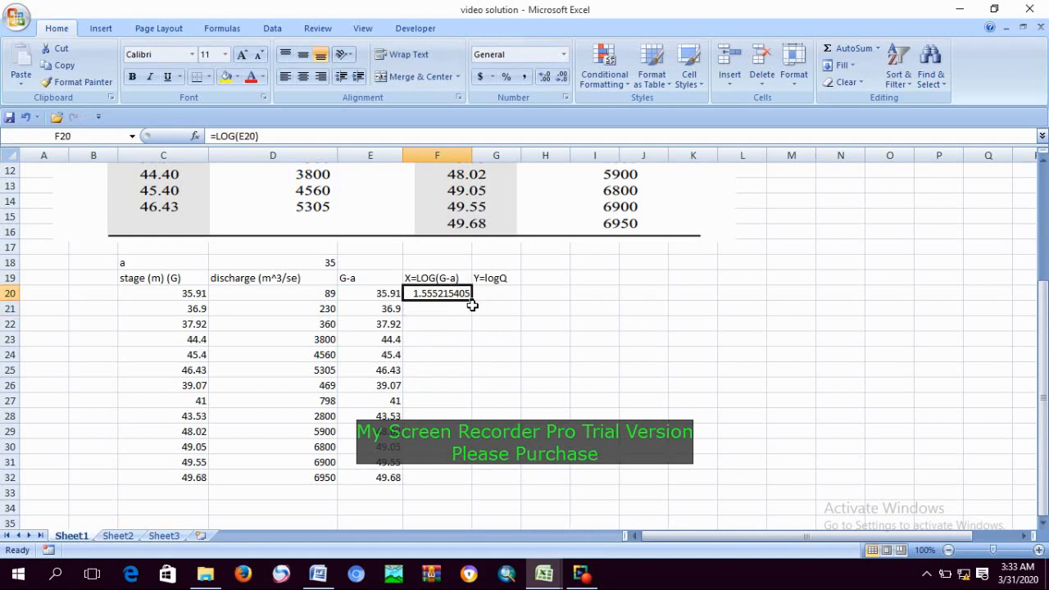
pyautogui.doubleClick(472, 305)
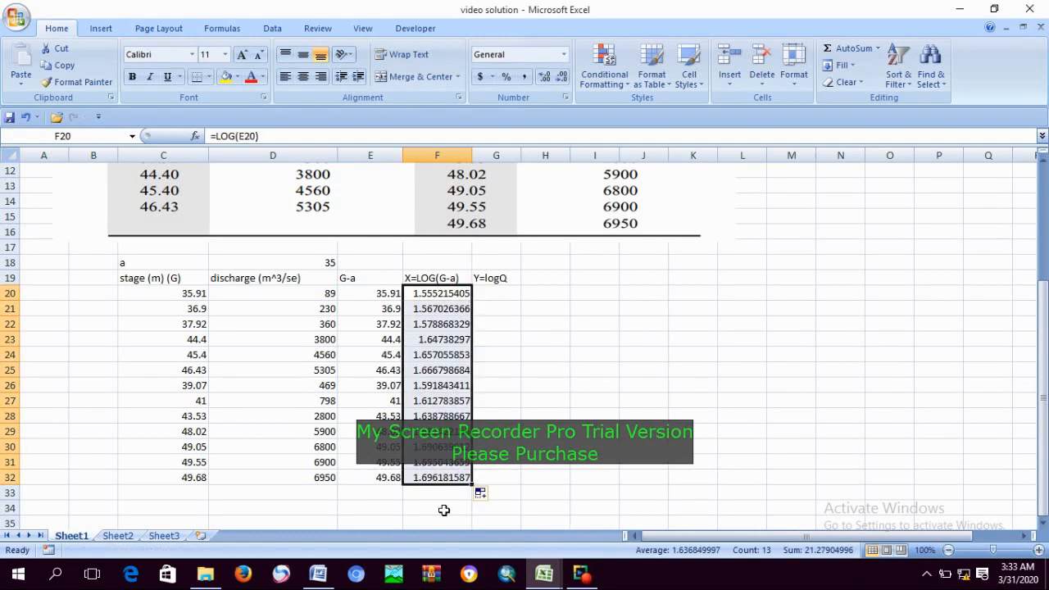
# Step: Compute the logarithm of the discharges with =LOG(D20) in G20 and fill it down to G32
pyautogui.click(493, 298)
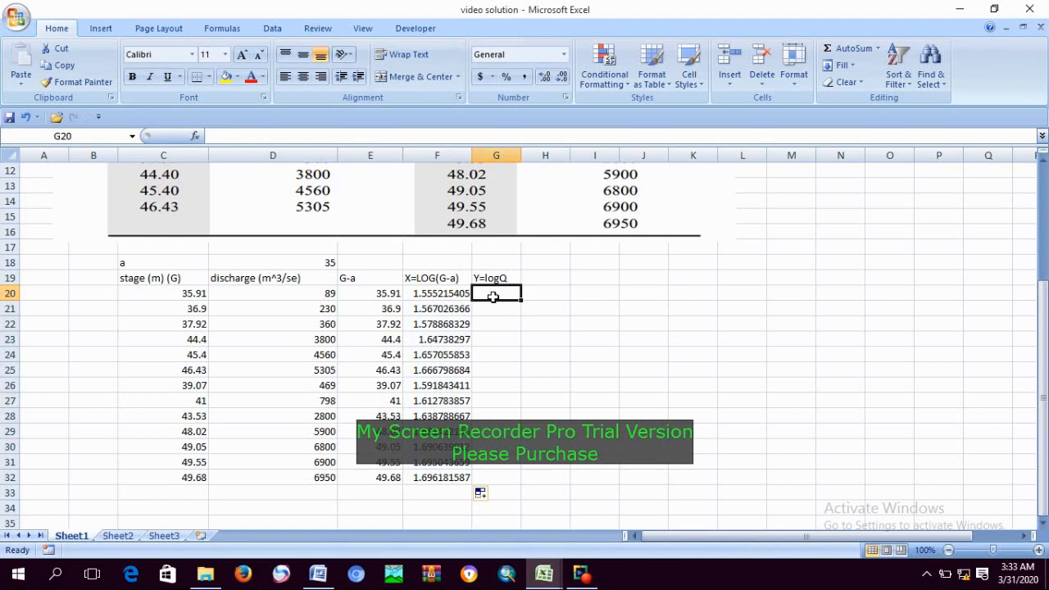
pyautogui.write('=')
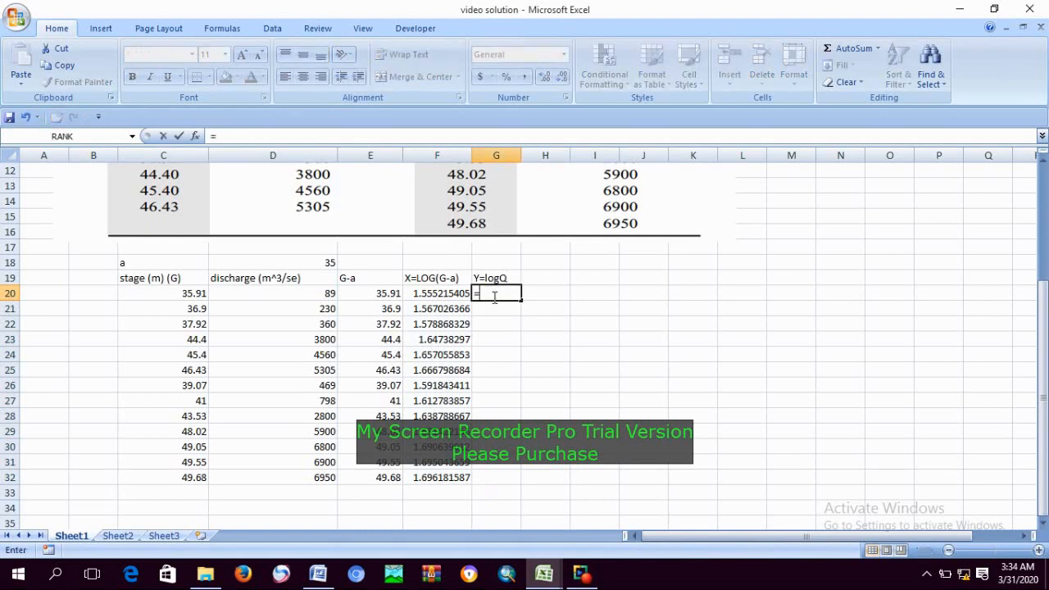
pyautogui.write('LOG')
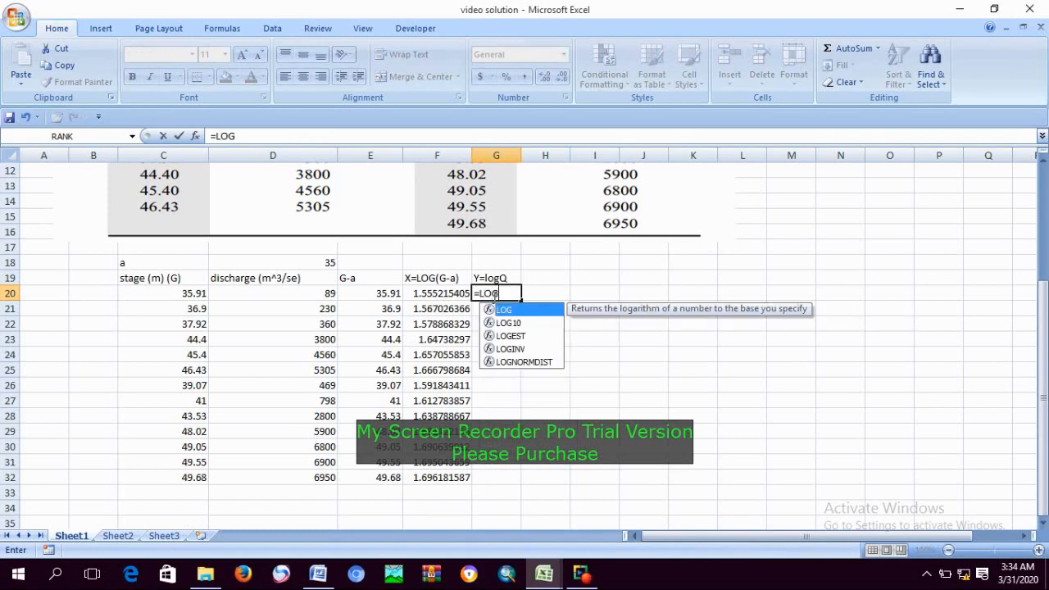
pyautogui.doubleClick(507, 311)
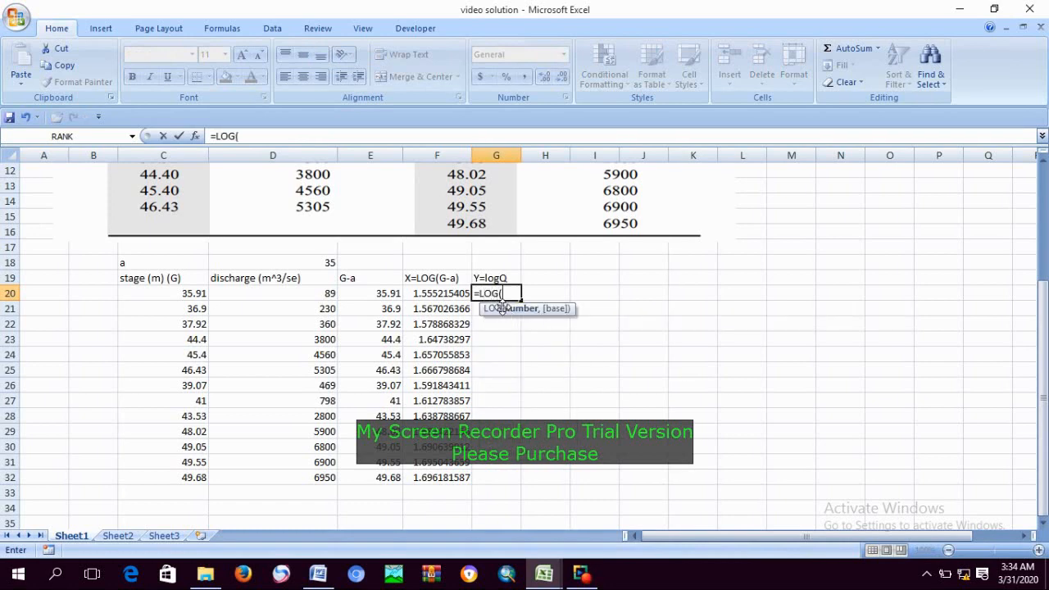
pyautogui.click(331, 295)
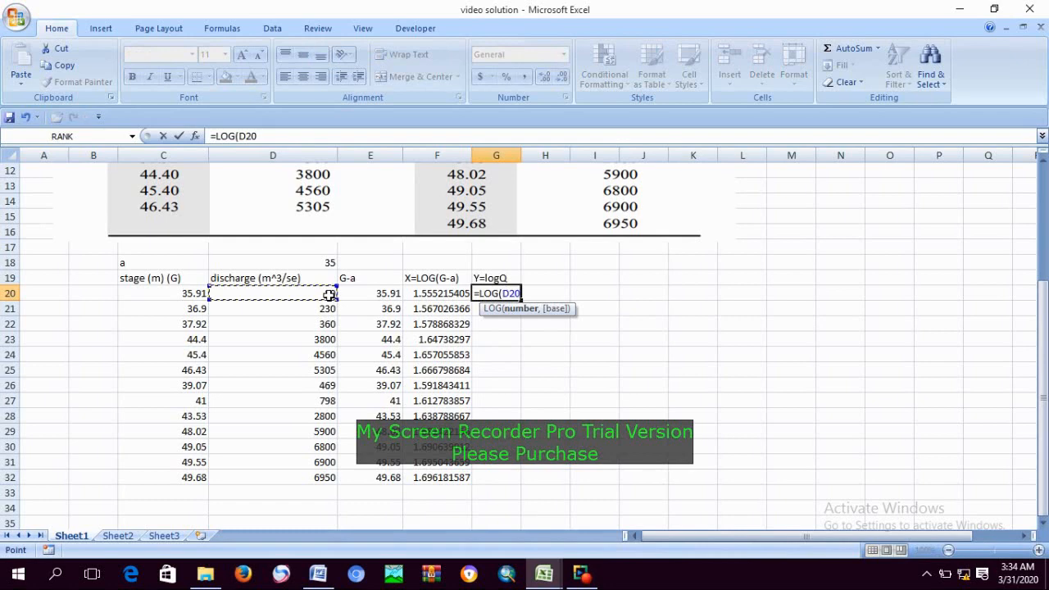
pyautogui.press('Return')
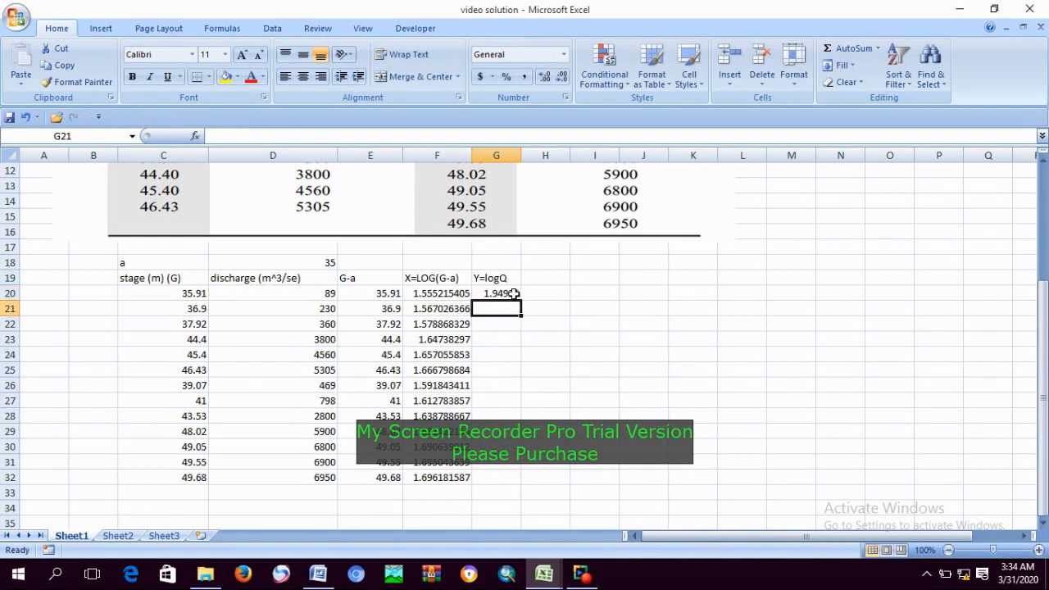
pyautogui.moveTo(511, 295); pyautogui.dragTo(518, 298)
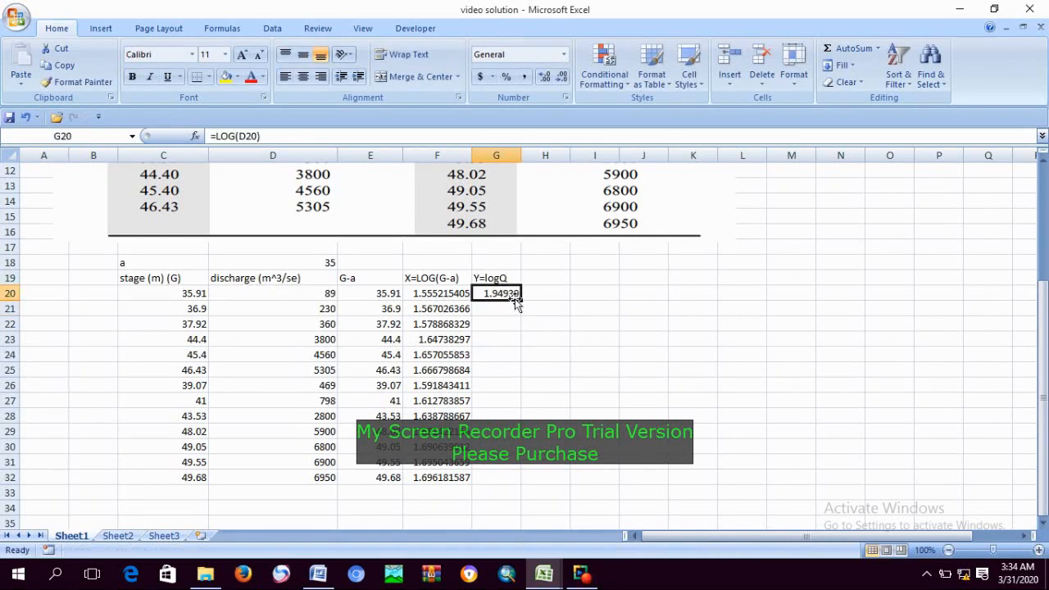
pyautogui.doubleClick(521, 301)
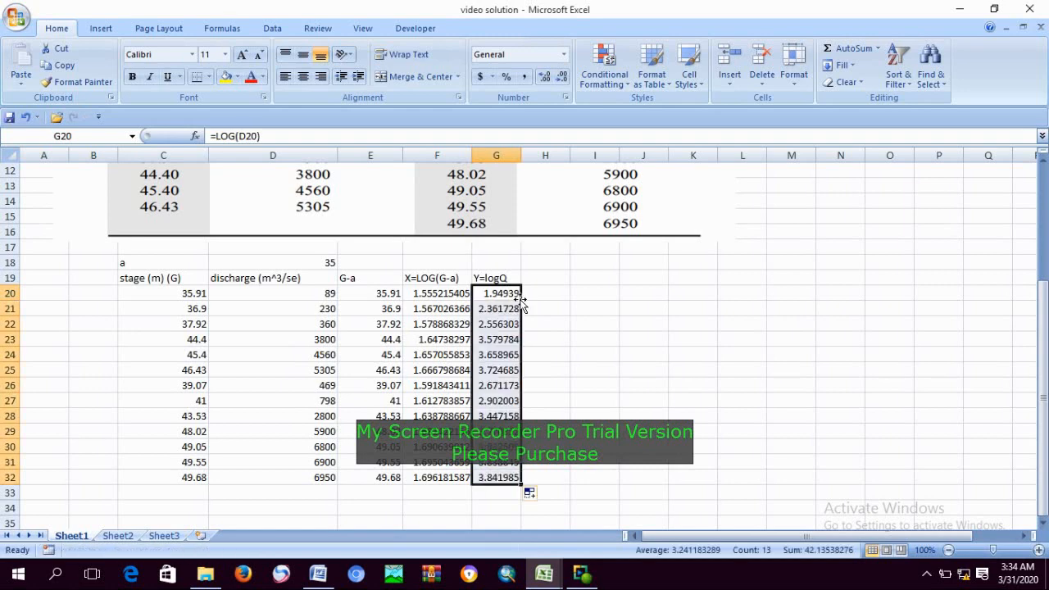
pyautogui.click(578, 338)
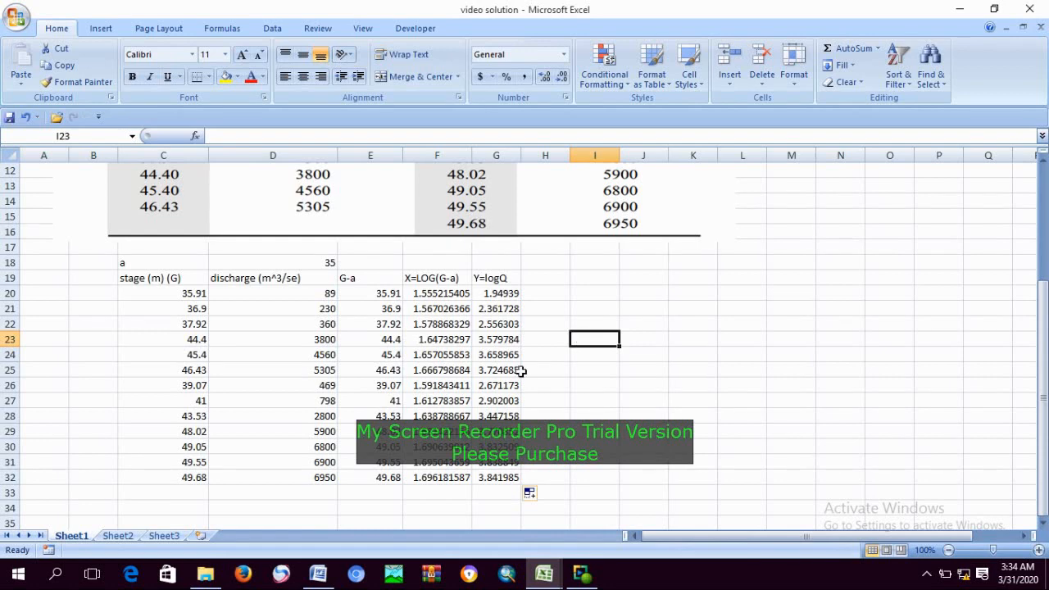
# Step: Switch to the Word document and copy the picture with the least-squares equations 4.27 to 4.29
pyautogui.click(318, 574)
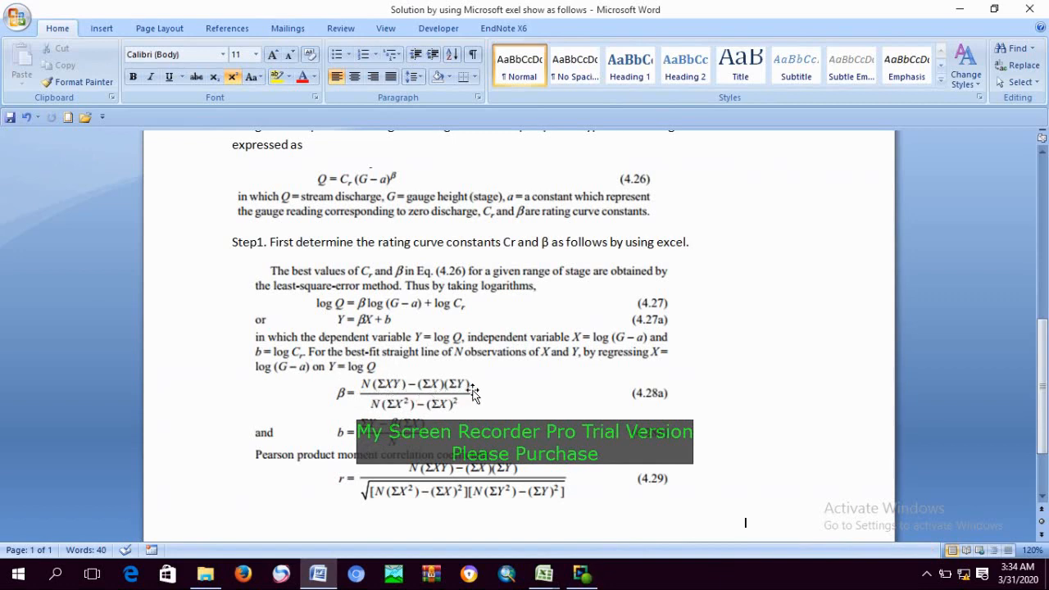
pyautogui.click(366, 402)
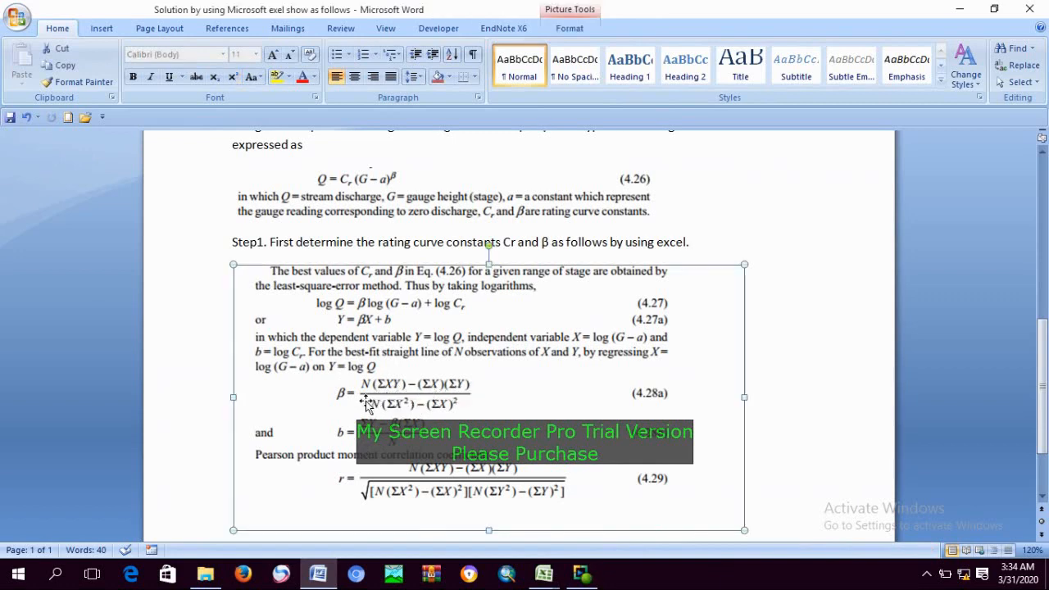
pyautogui.rightClick(448, 357)
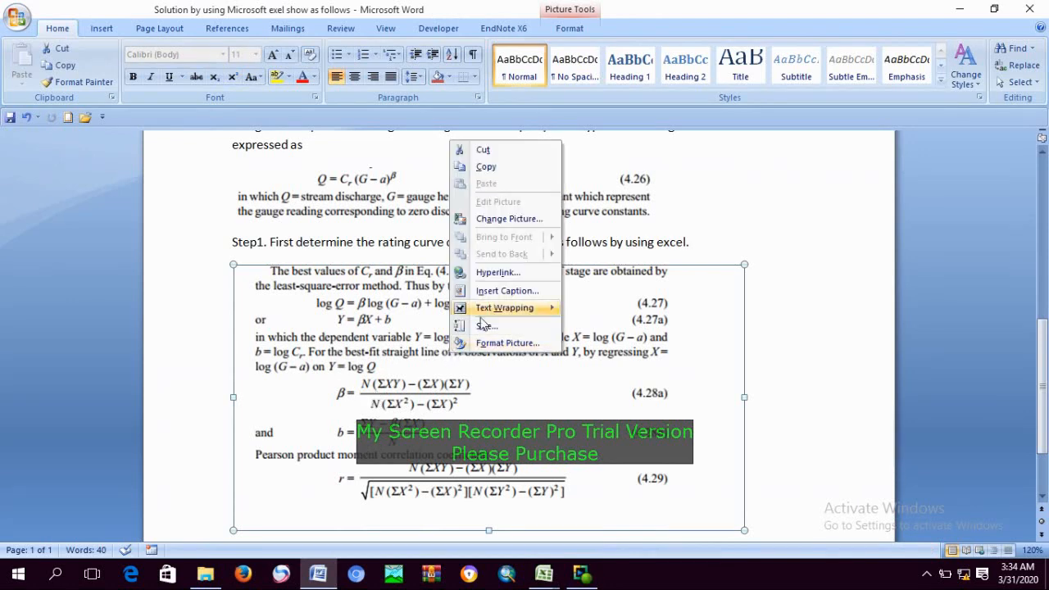
pyautogui.click(487, 168)
# Step: Switch back to the Excel workbook, paste the equations picture at M18 and move it beside the data table around column K
pyautogui.click(543, 576)
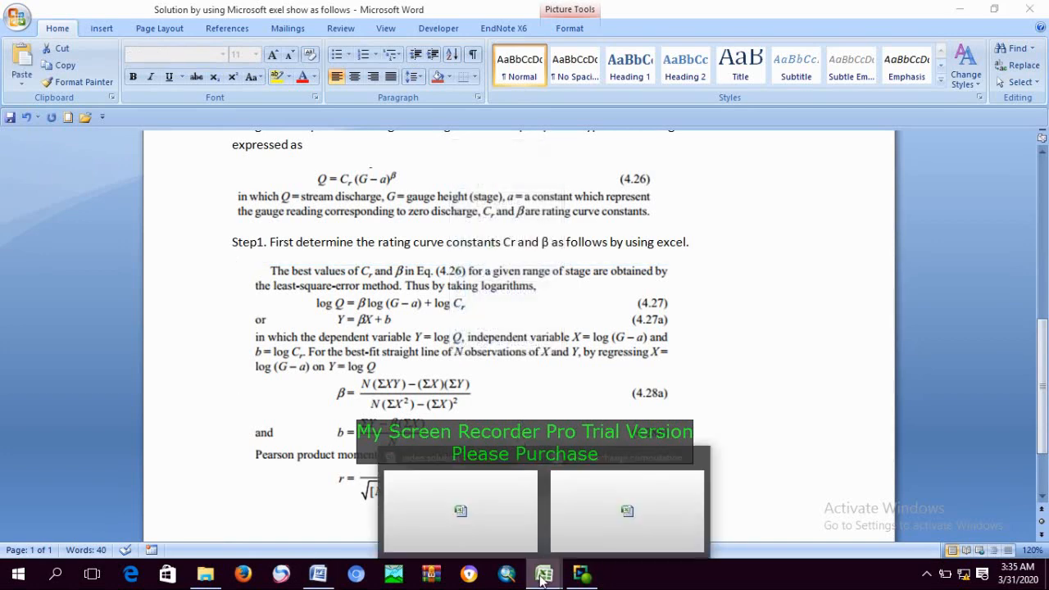
pyautogui.click(522, 503)
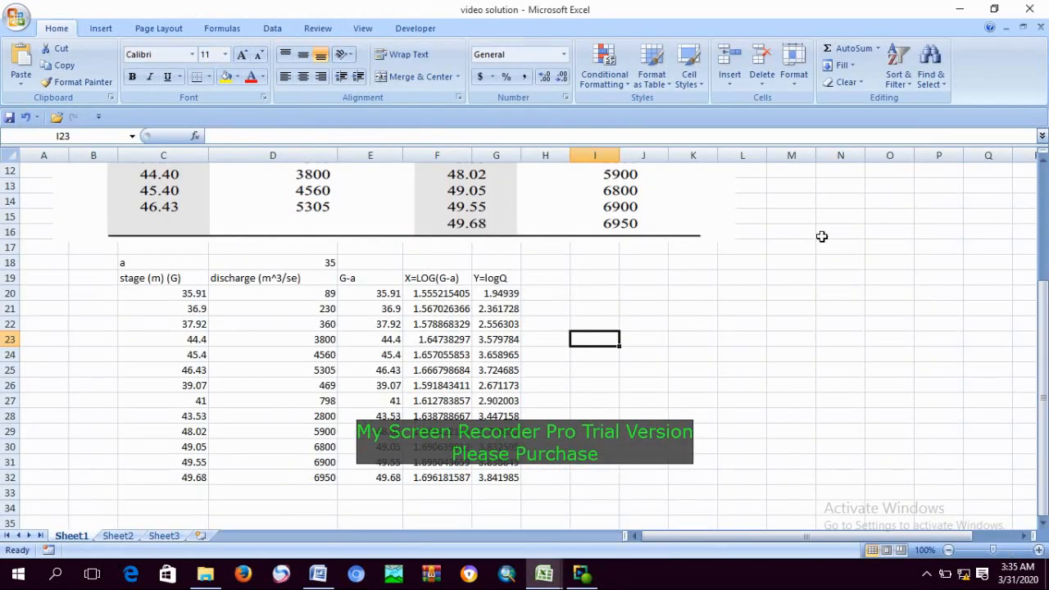
pyautogui.click(775, 263)
pyautogui.rightClick(775, 264)
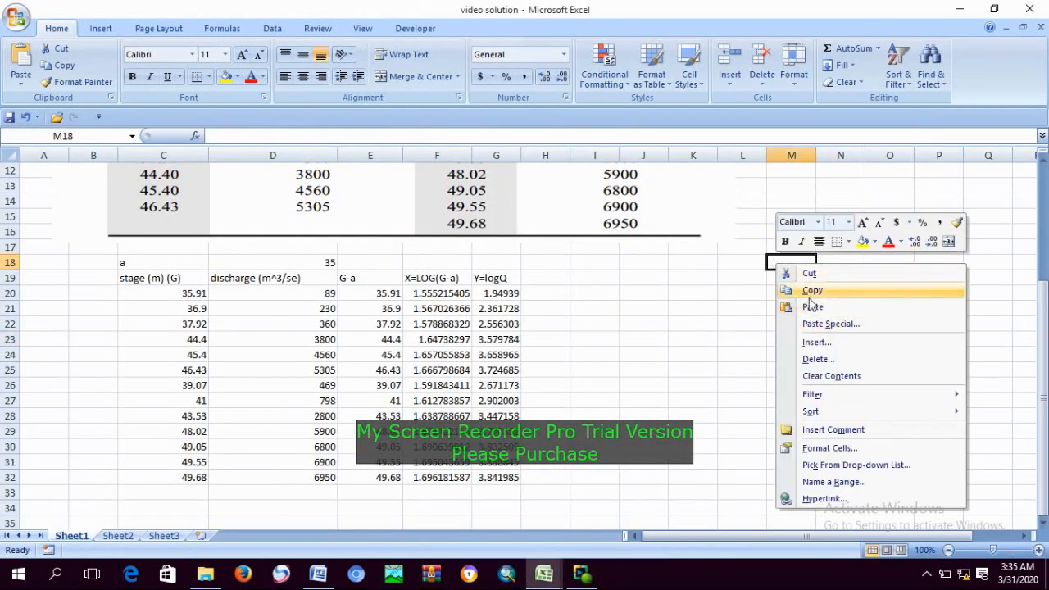
pyautogui.click(811, 304)
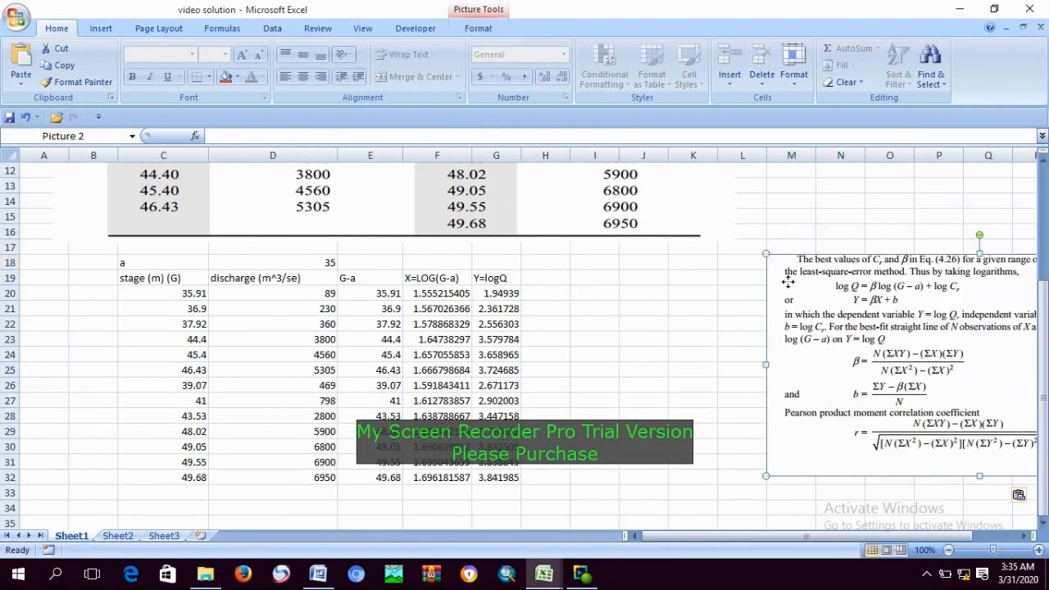
pyautogui.moveTo(787, 282); pyautogui.dragTo(687, 257)
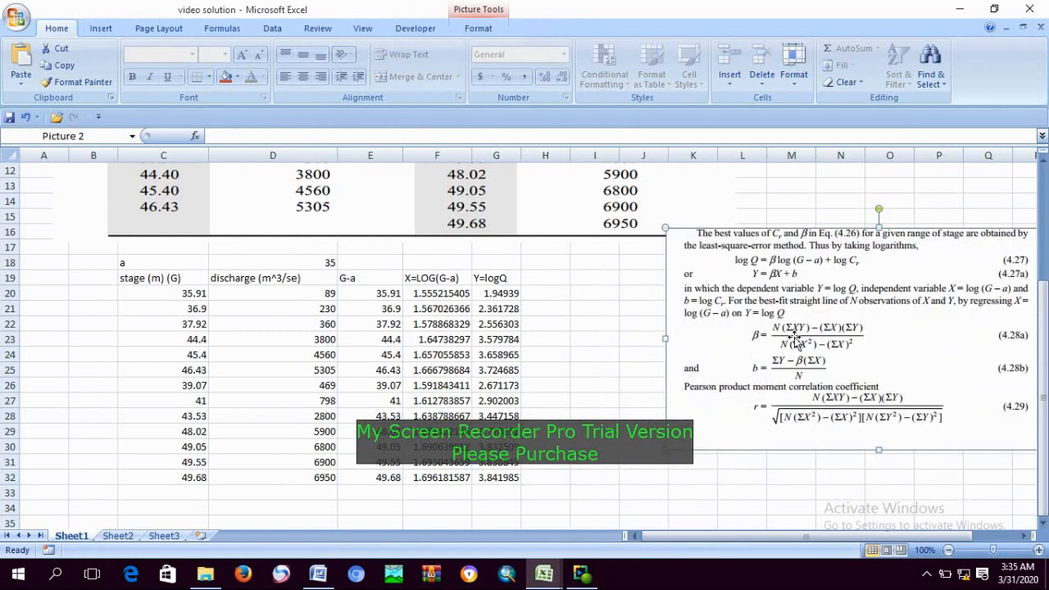
# Step: Enter the label N in B33 below the data table
pyautogui.click(95, 496)
pyautogui.write('N')
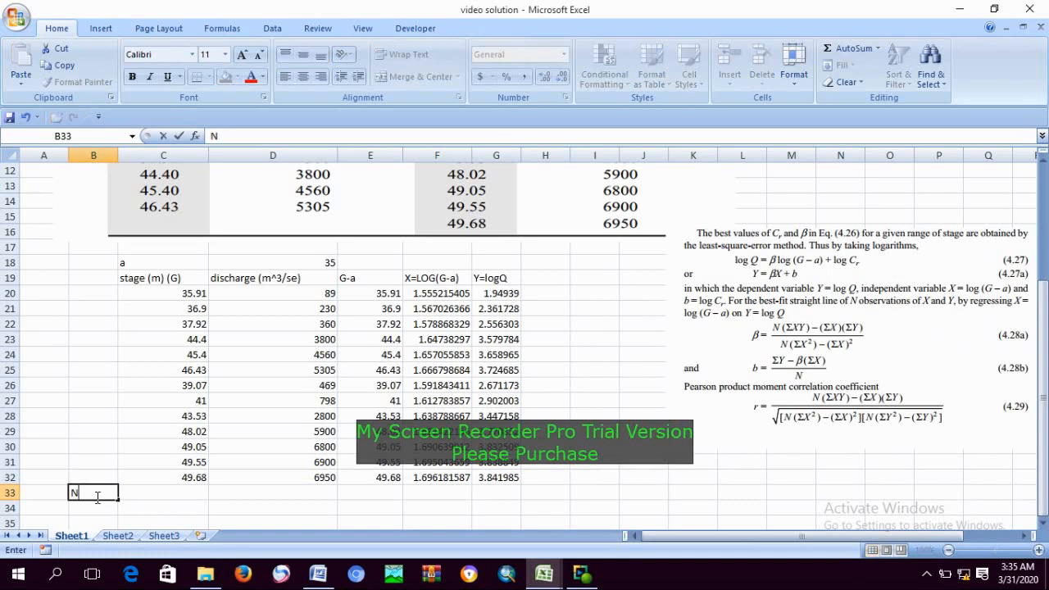
pyautogui.click(159, 491)
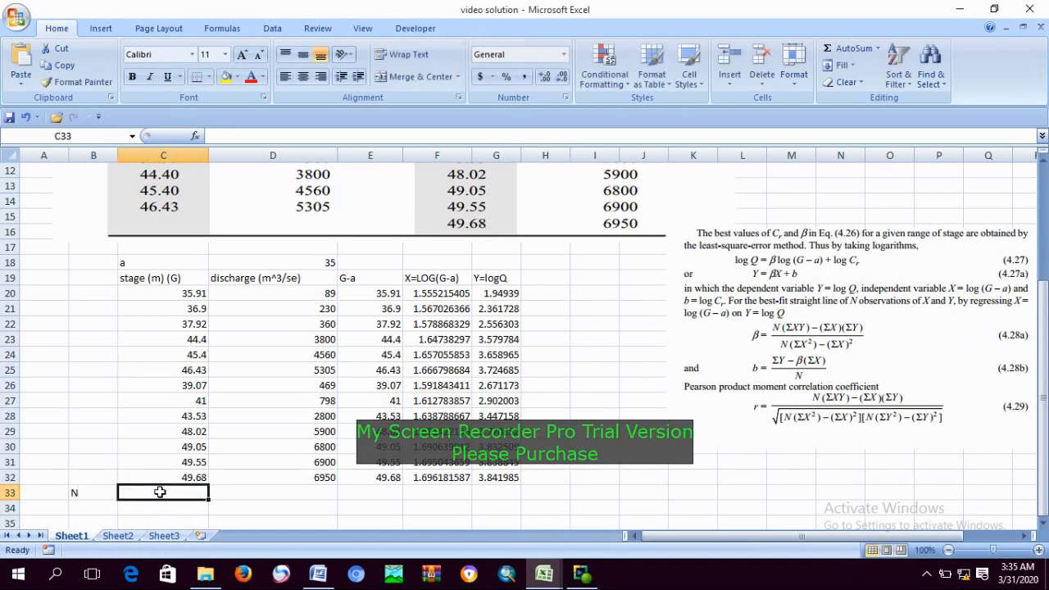
pyautogui.write('=S')
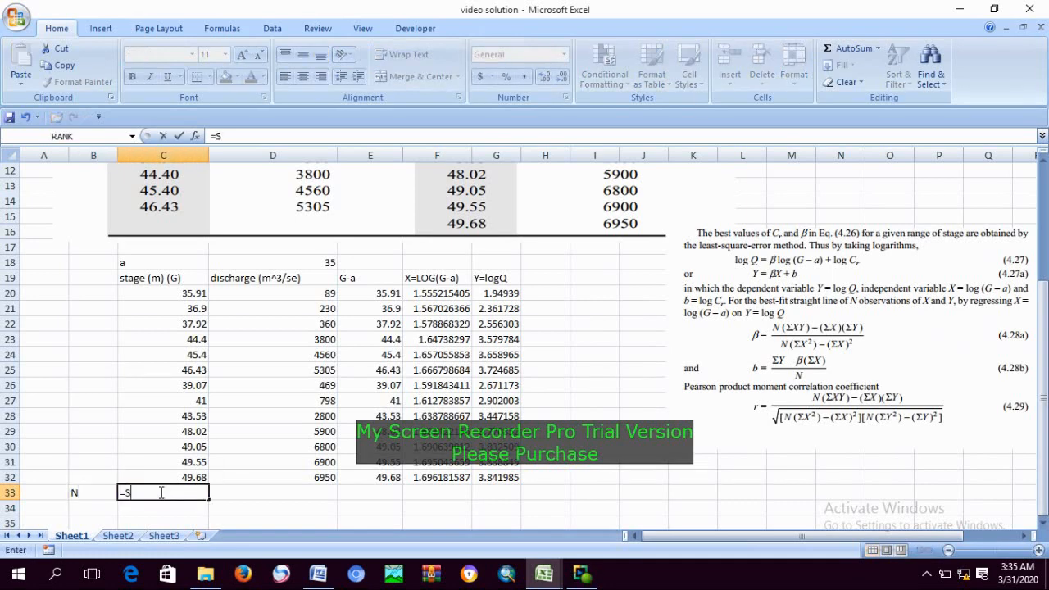
pyautogui.write('UM')
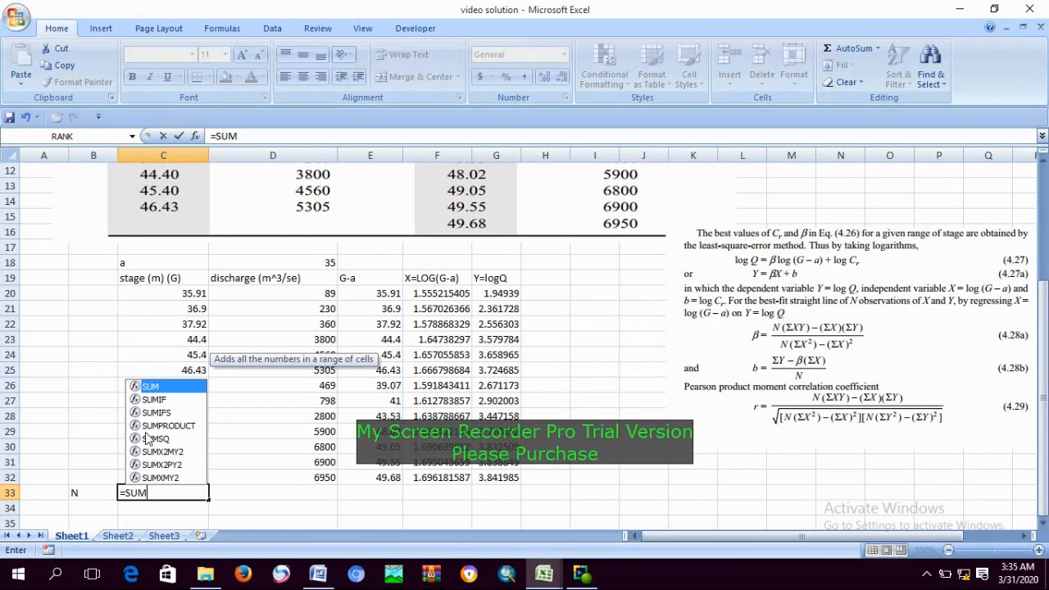
pyautogui.press('BackSpace')
pyautogui.press('BackSpace')
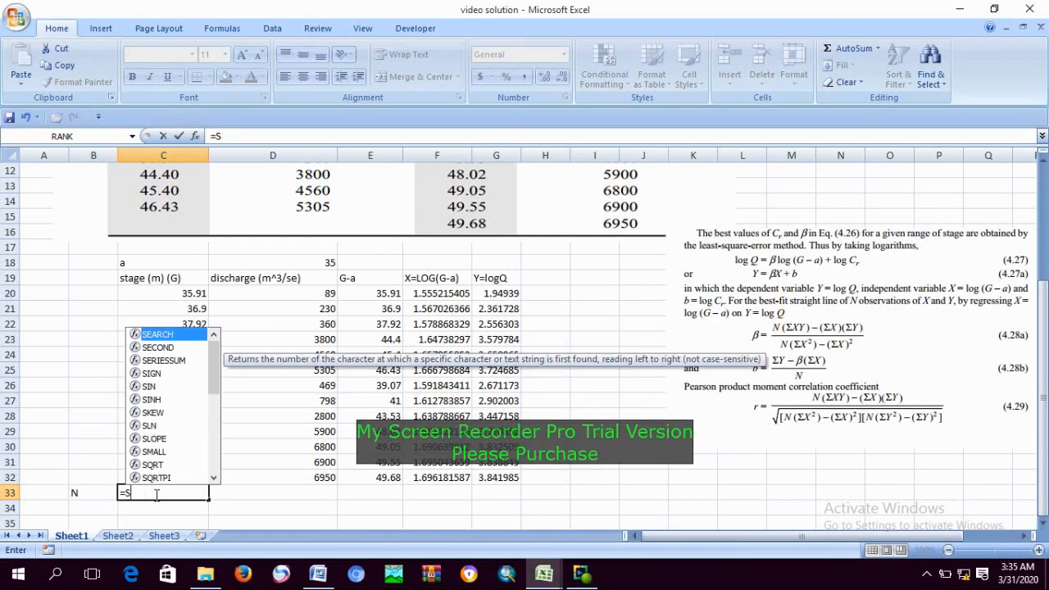
pyautogui.press('BackSpace')
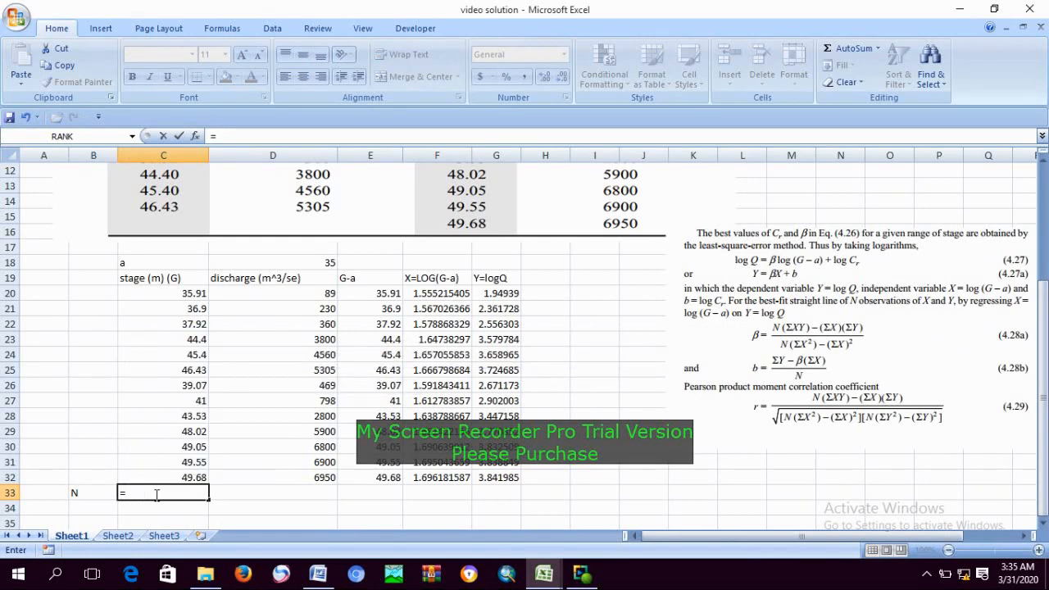
# Step: Count the stage values in C33 with the formula =COUNT(C20:C32)
pyautogui.write('COU')
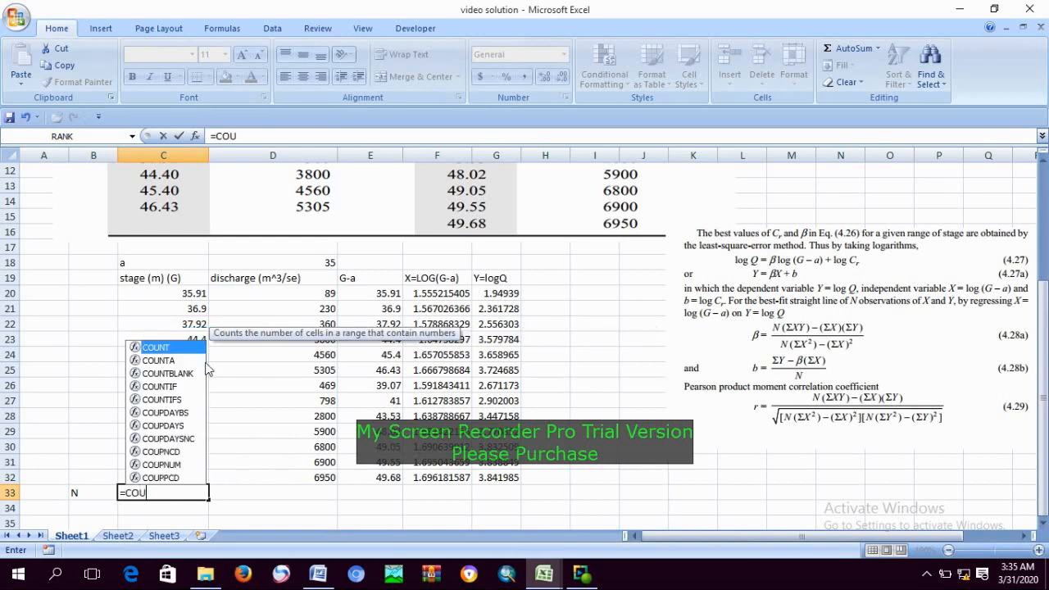
pyautogui.doubleClick(159, 351)
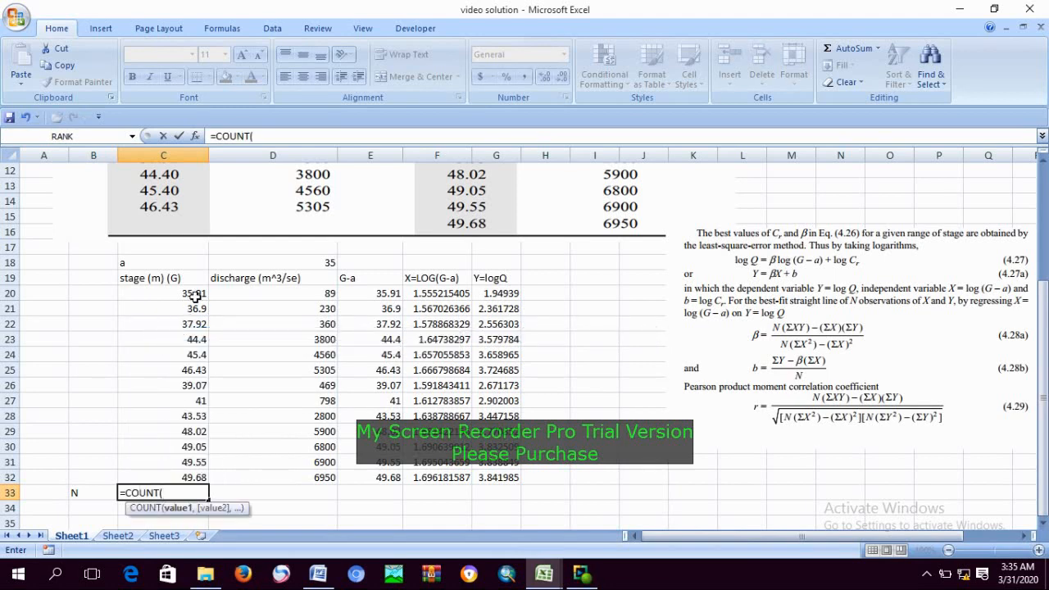
pyautogui.moveTo(195, 293); pyautogui.dragTo(189, 474)
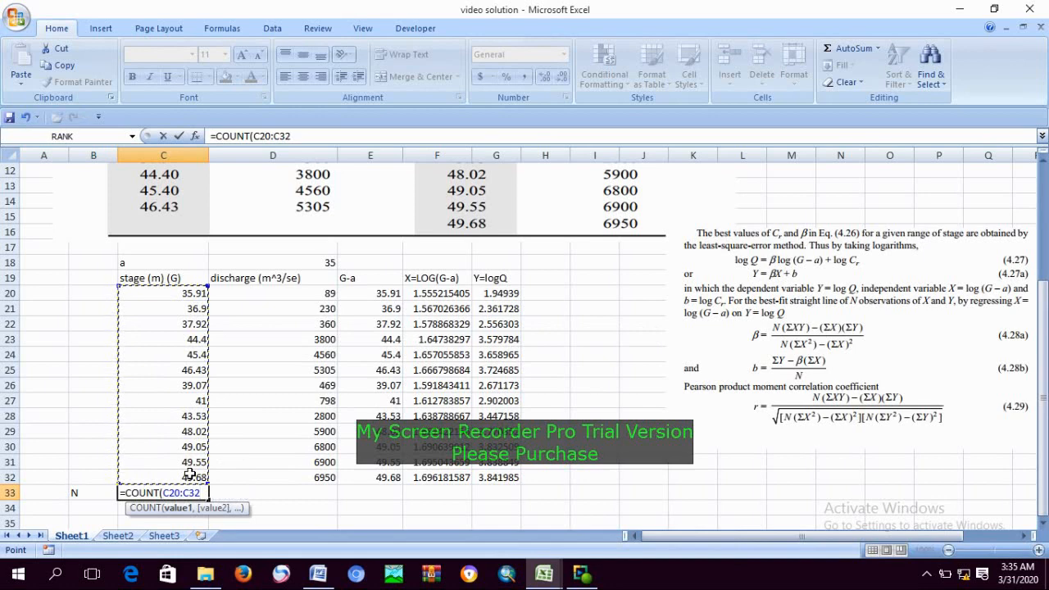
pyautogui.press('Return')
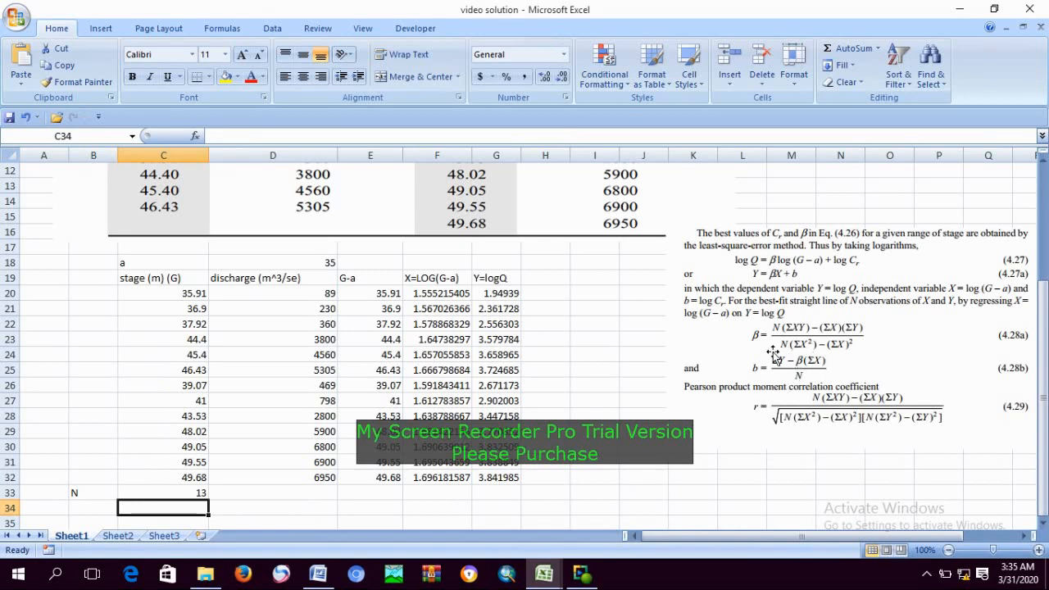
# Step: Insert the Greek small letter beta symbol (β) as the label in B34, below N
pyautogui.click(78, 511)
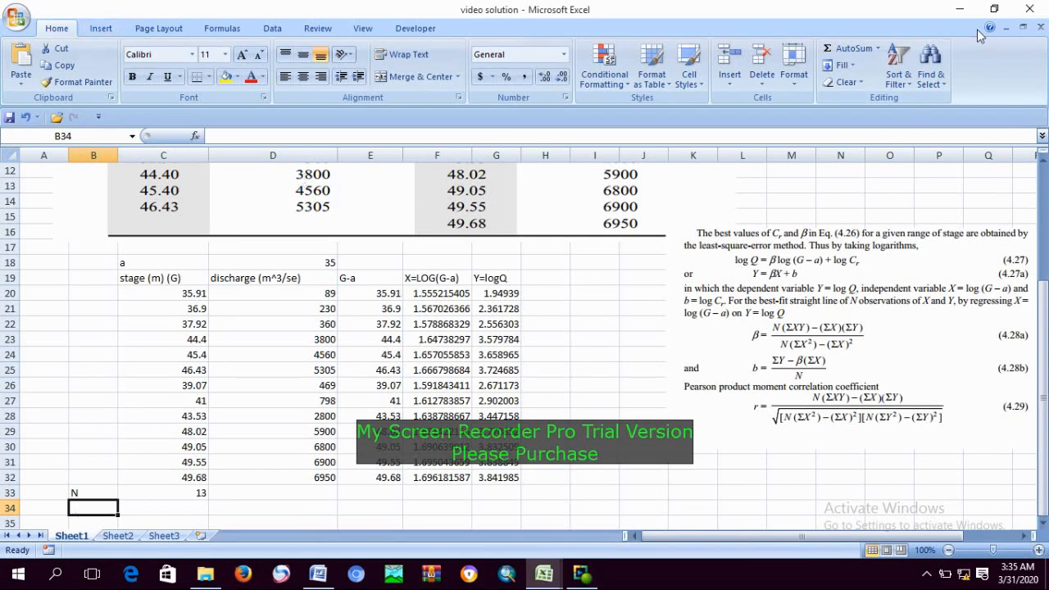
pyautogui.click(98, 33)
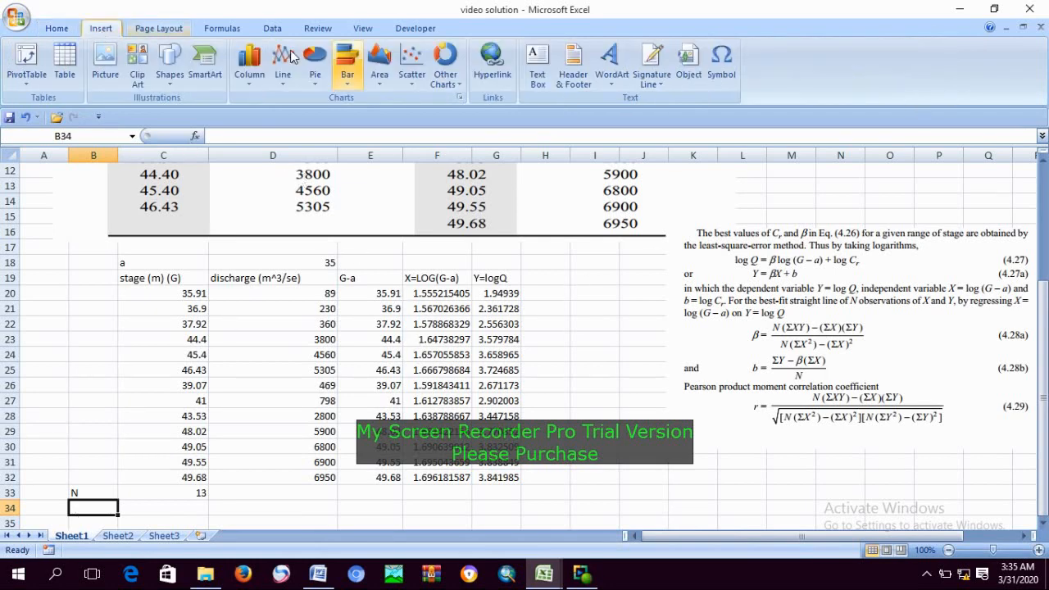
pyautogui.click(723, 61)
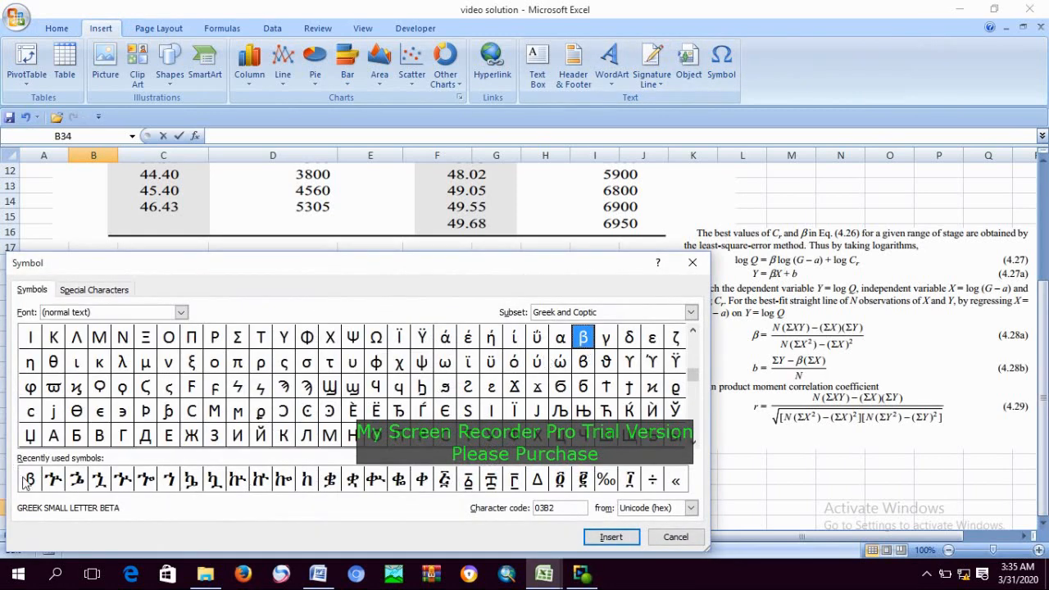
pyautogui.click(30, 479)
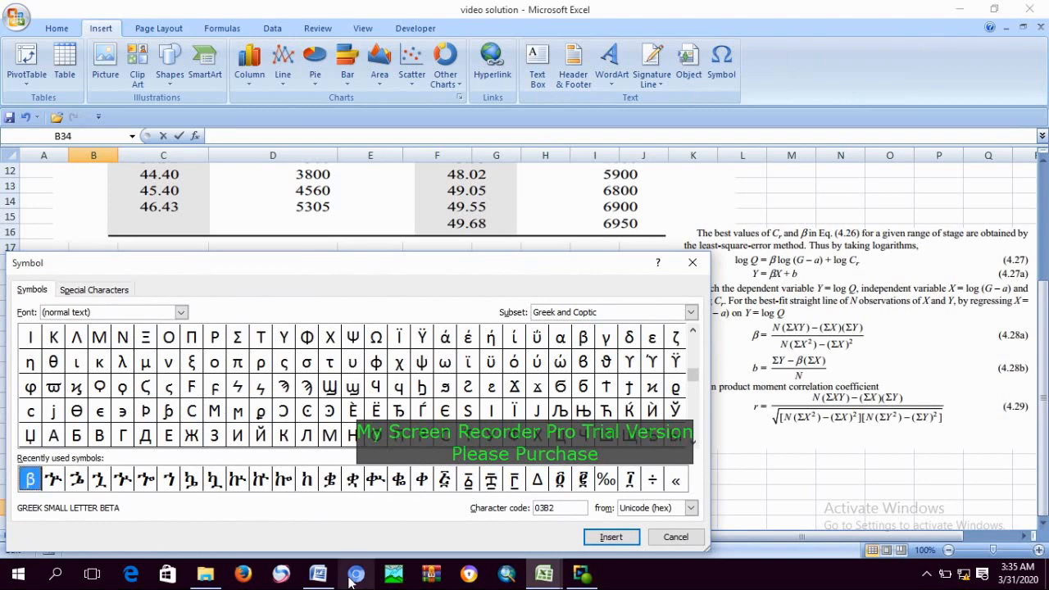
pyautogui.click(605, 540)
pyautogui.click(676, 538)
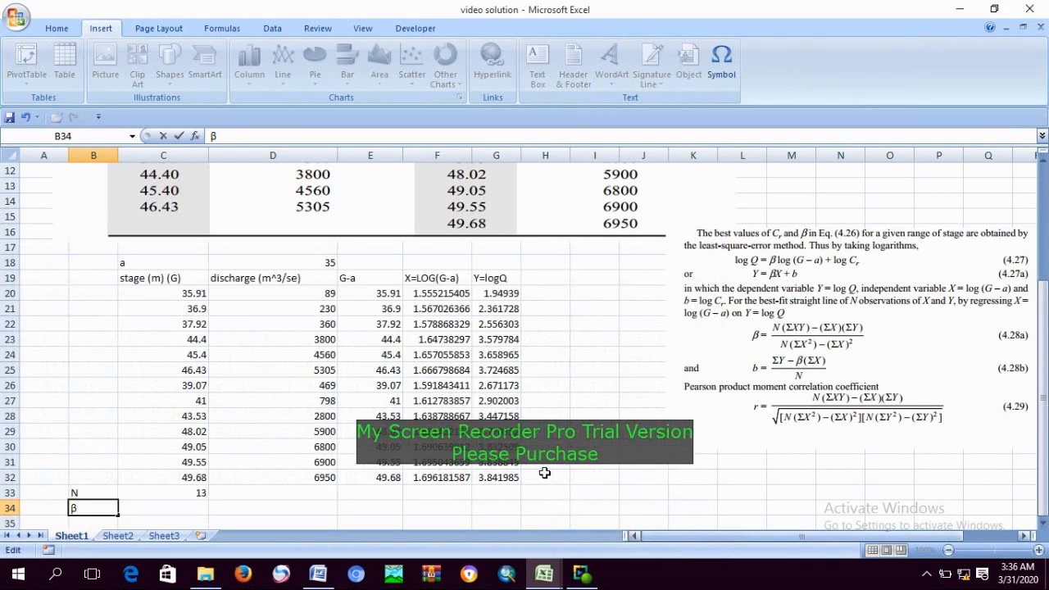
# Step: Enter the labels b in B35 and Cr in B36, below the β label
pyautogui.click(81, 523)
pyautogui.press('Down')
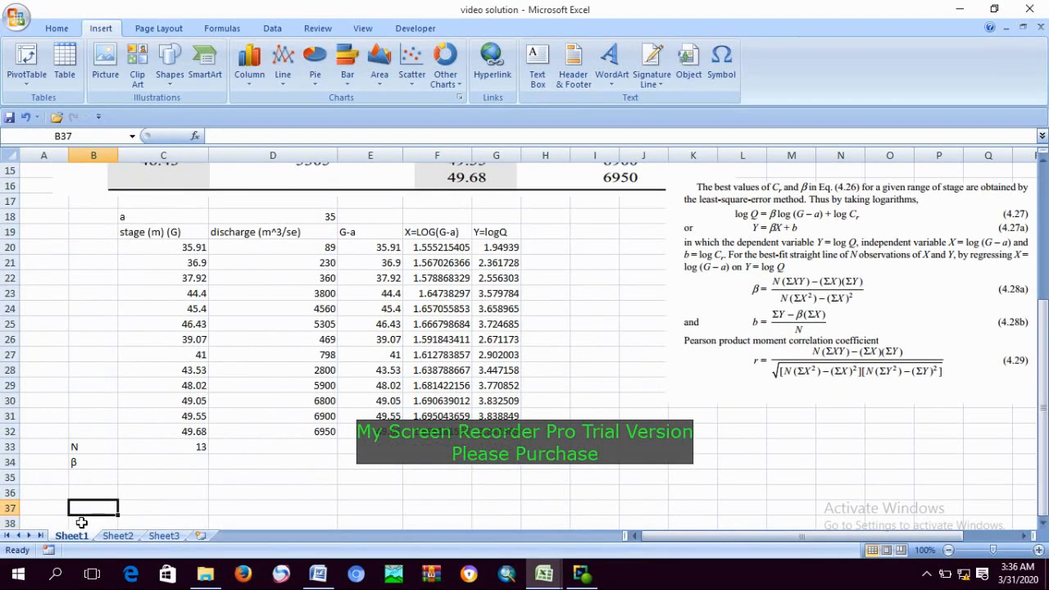
pyautogui.click(79, 474)
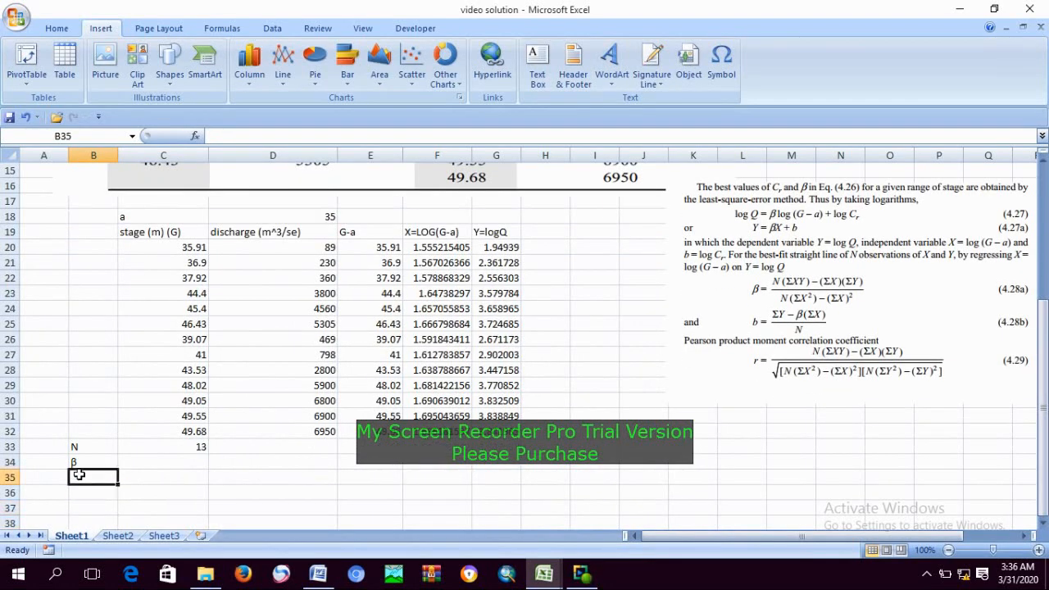
pyautogui.write('B')
pyautogui.press('BackSpace')
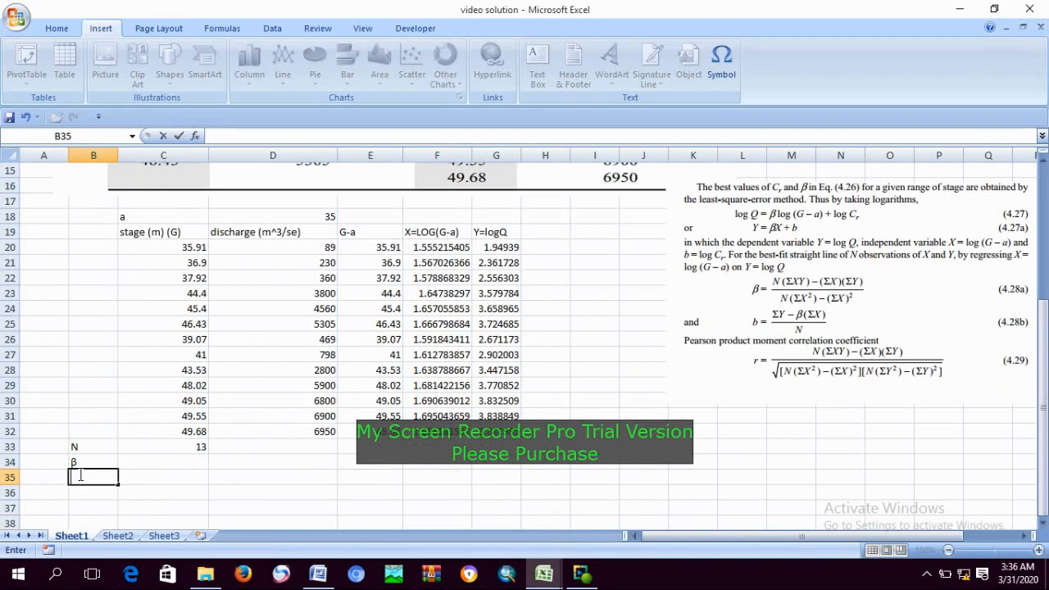
pyautogui.write('b')
pyautogui.click(74, 492)
pyautogui.write('C')
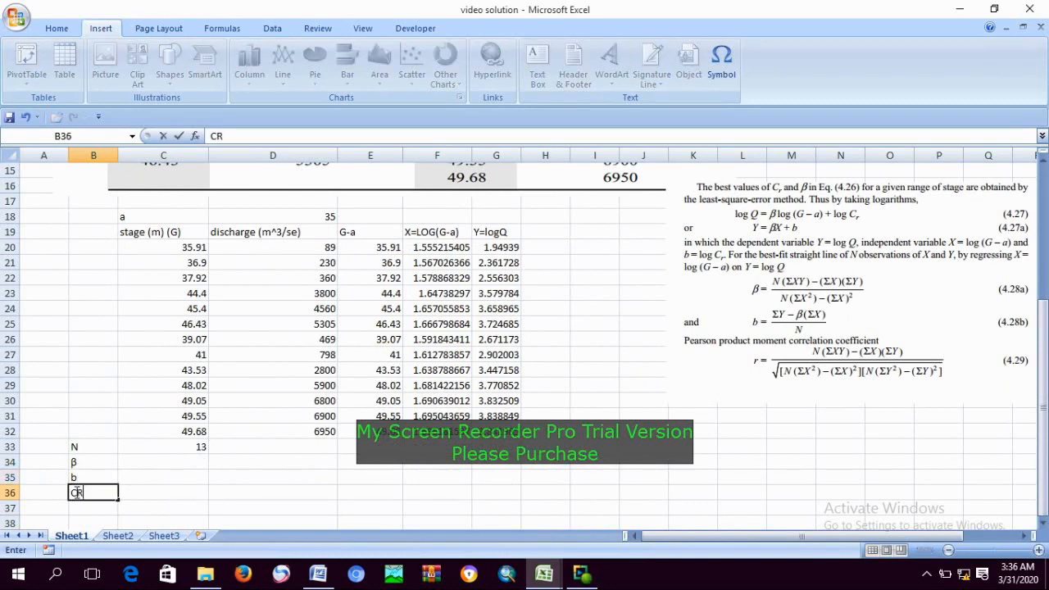
pyautogui.write('R')
pyautogui.press('BackSpace')
pyautogui.write('r')
pyautogui.click(261, 457)
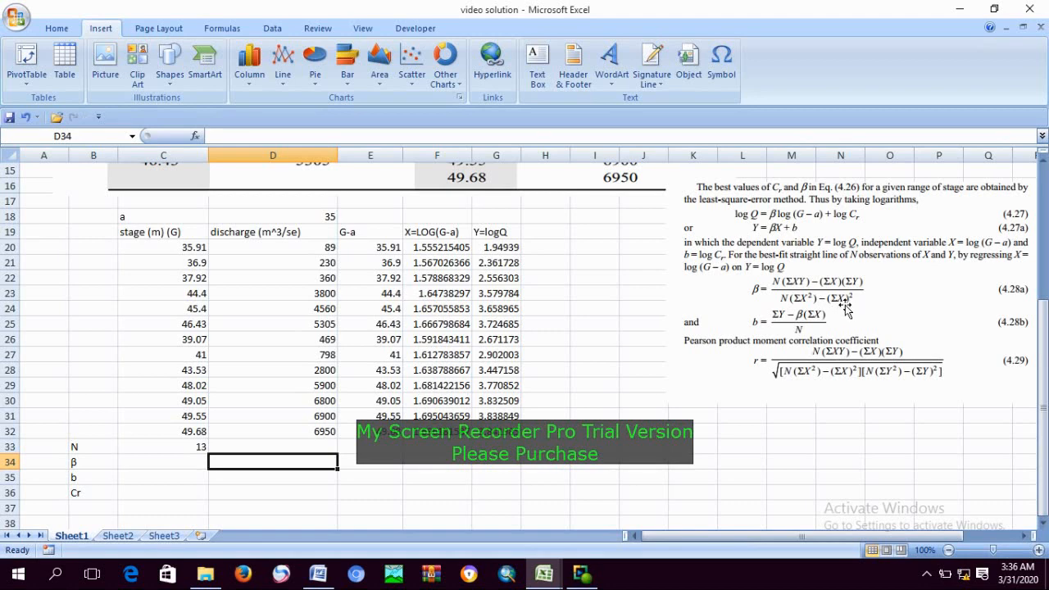
# Step: Enter the column headings XY in H19, X2 in I19 and Y2 in J19, beside the Y=logQ heading
pyautogui.click(540, 234)
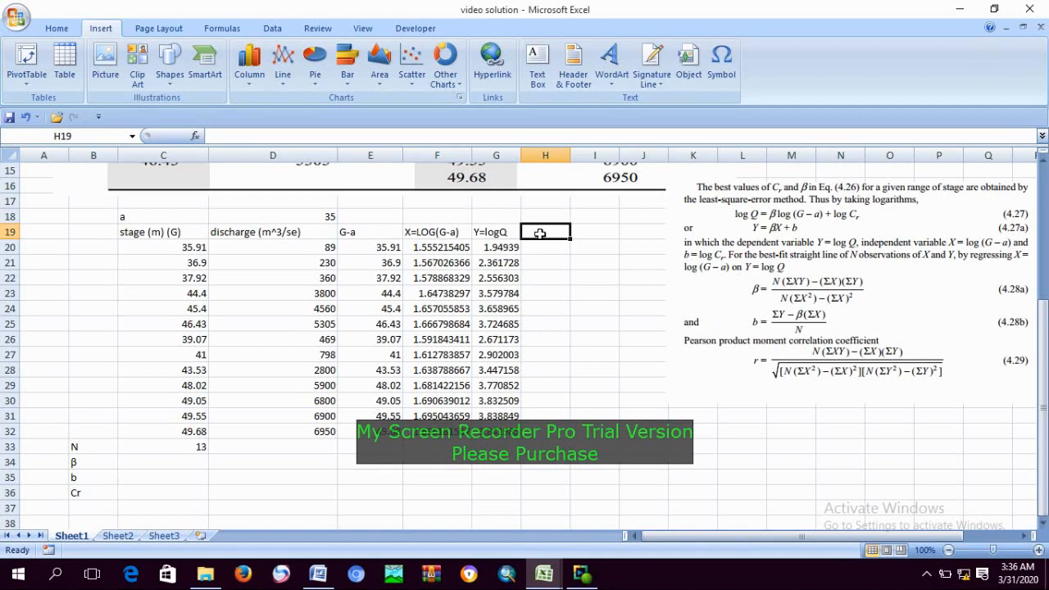
pyautogui.write('x')
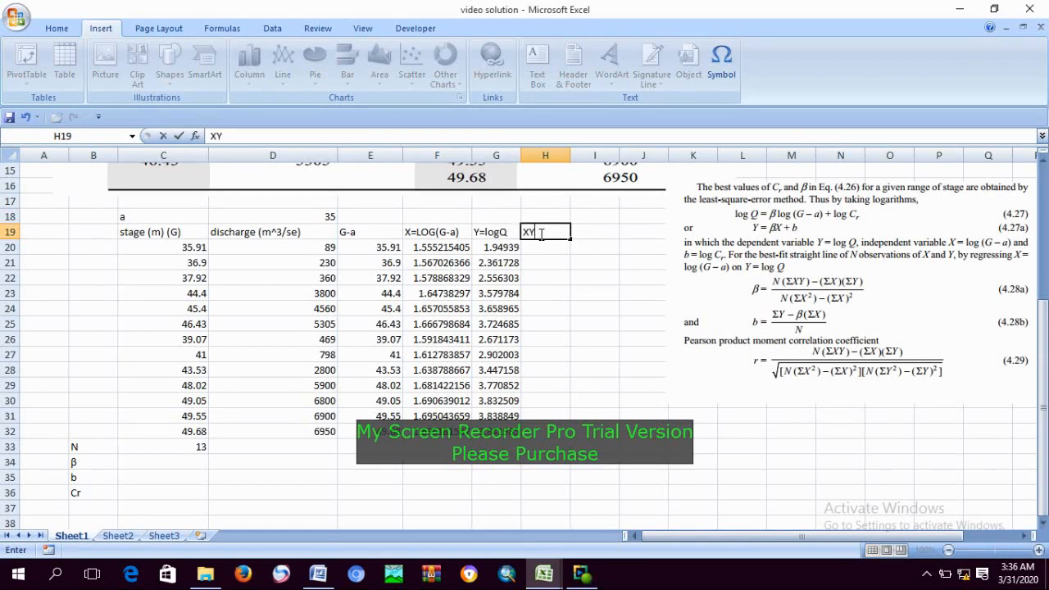
pyautogui.click(583, 229)
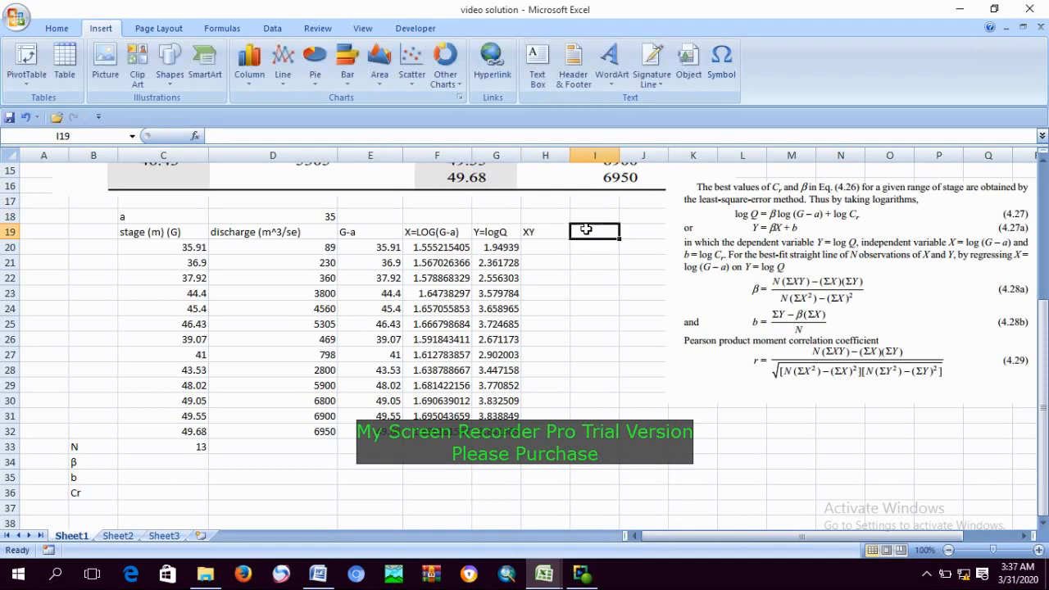
pyautogui.write('X2')
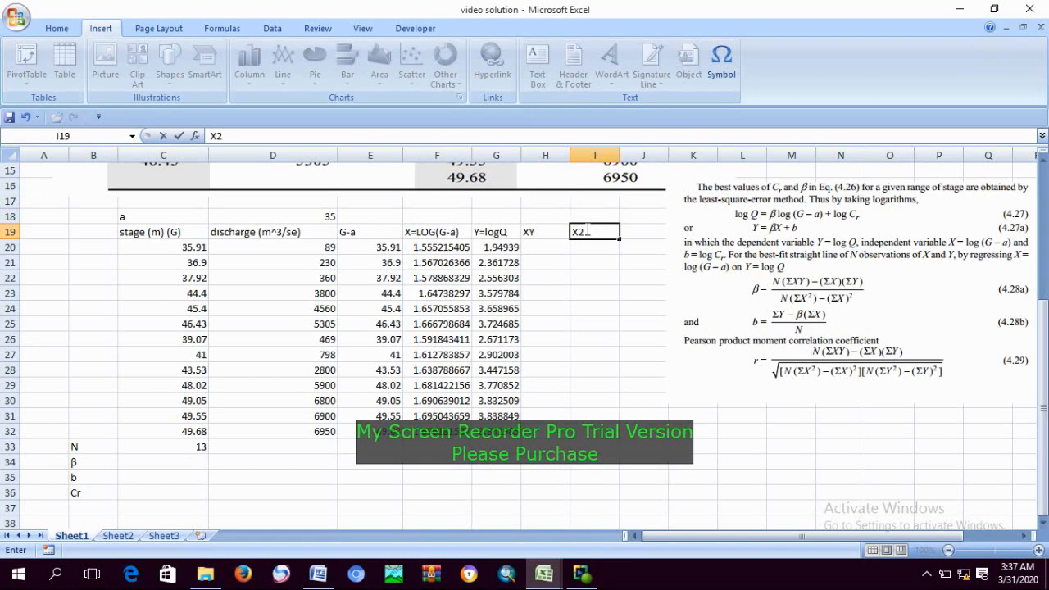
pyautogui.click(590, 289)
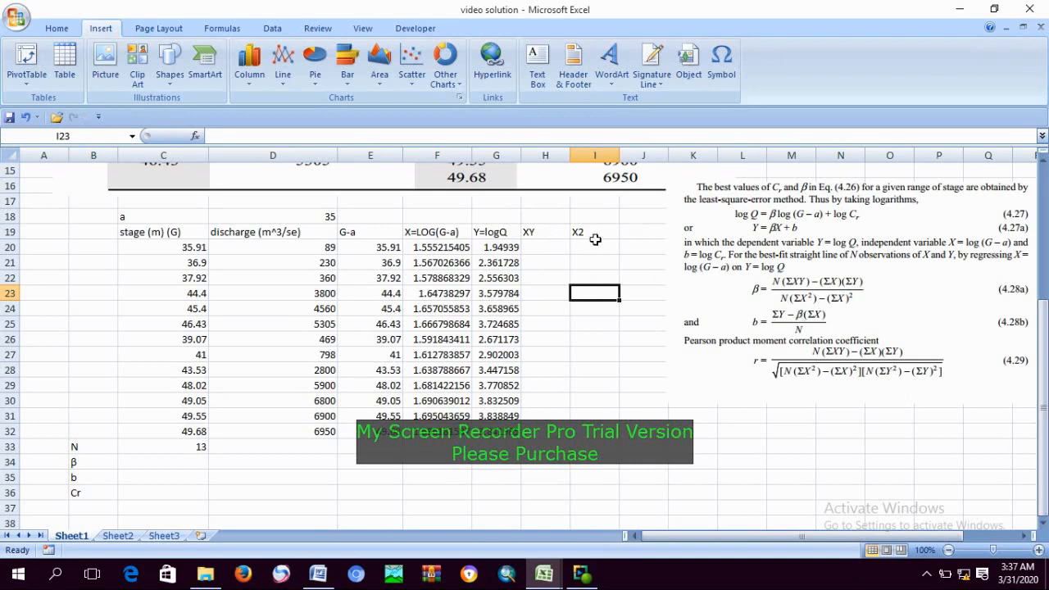
pyautogui.click(637, 232)
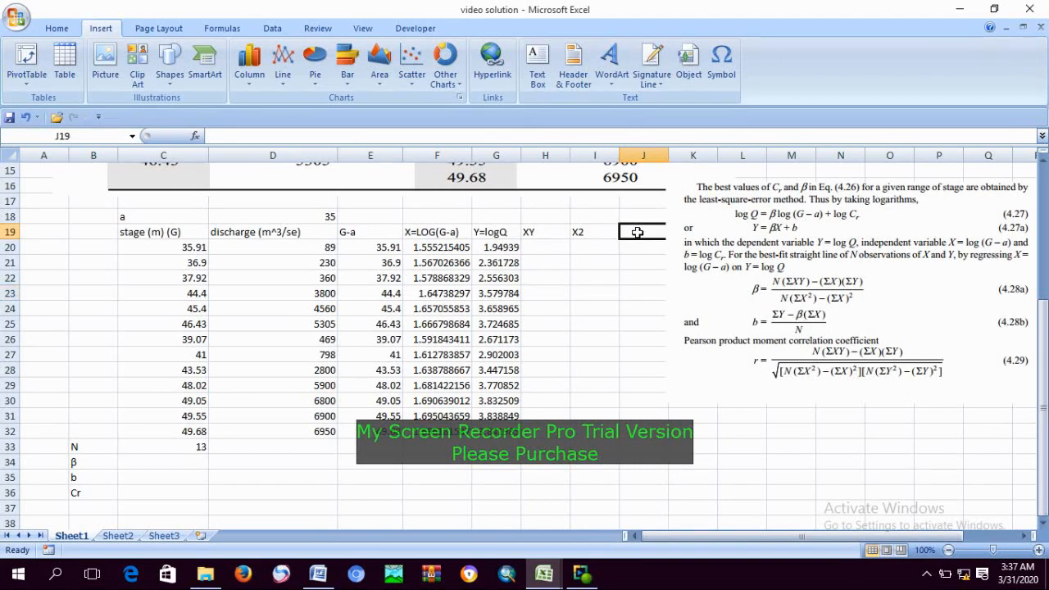
pyautogui.write('Y2')
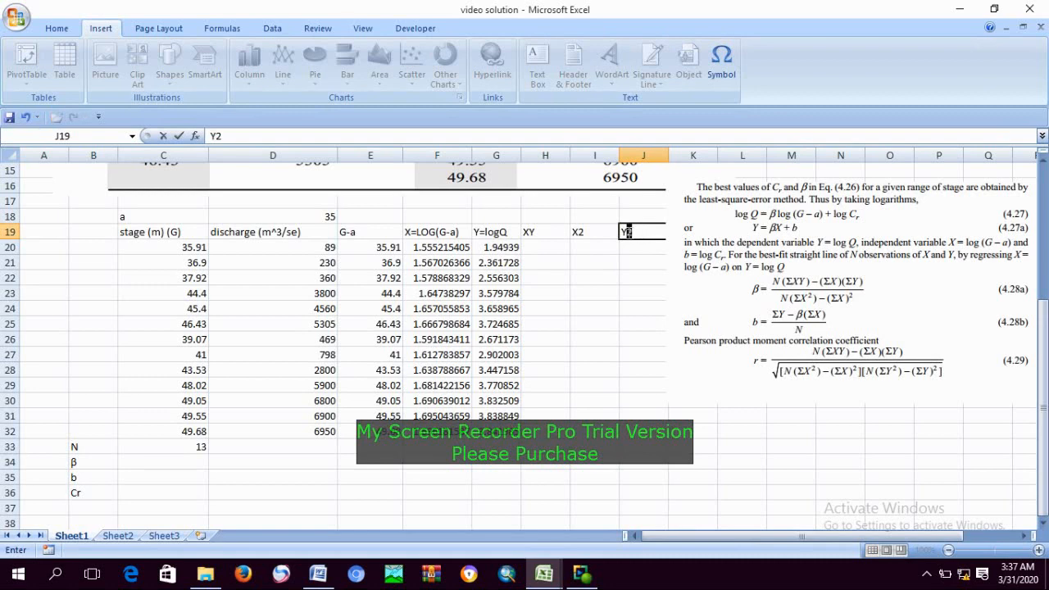
# Step: Format the 2 of the Y2 heading in J19 as superscript
pyautogui.rightClick(627, 233)
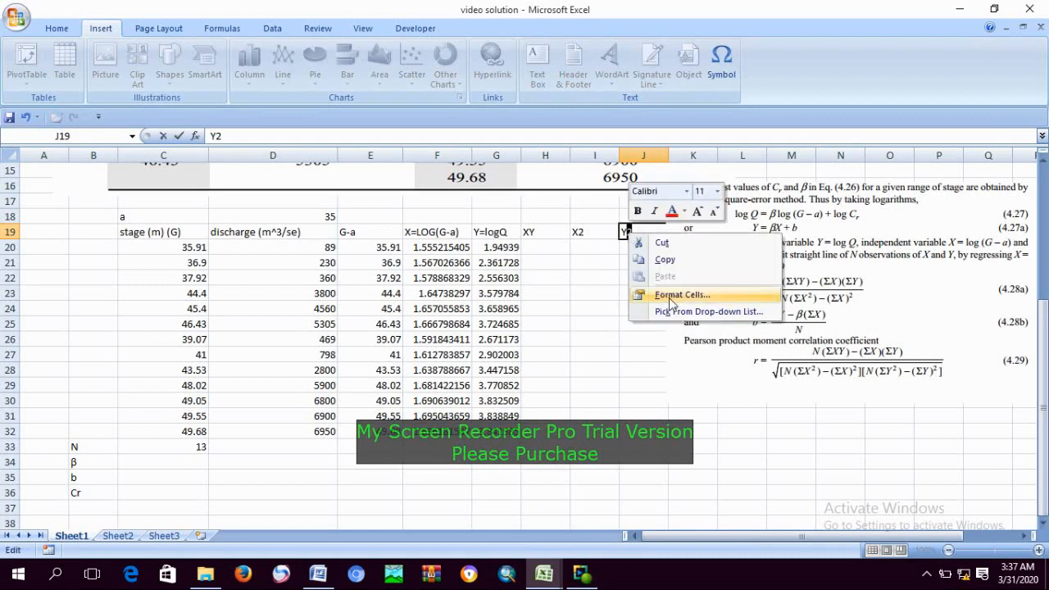
pyautogui.press('Escape')
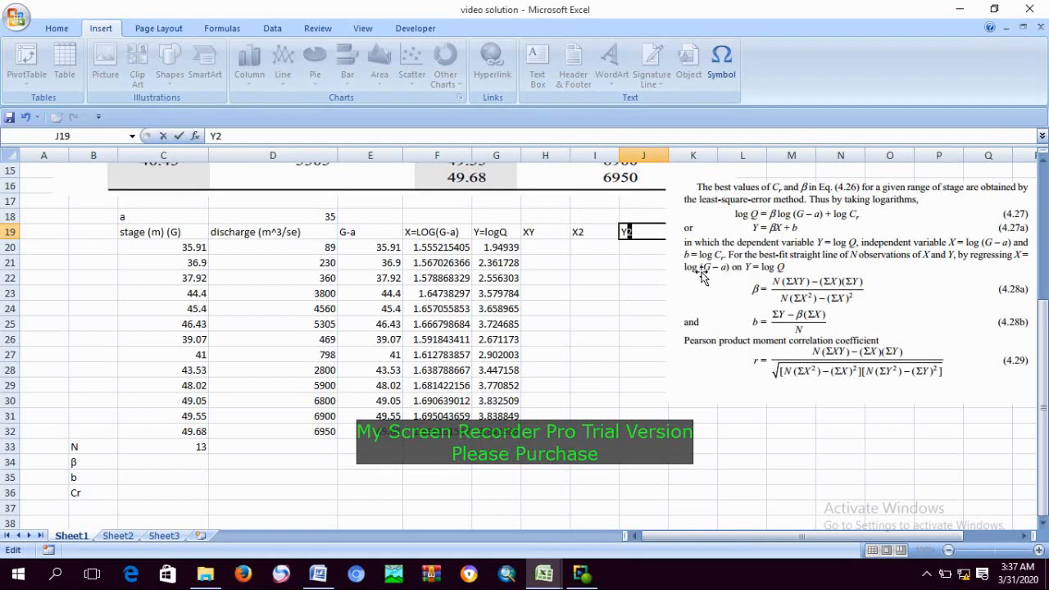
pyautogui.hotkey('ctrl', '1')
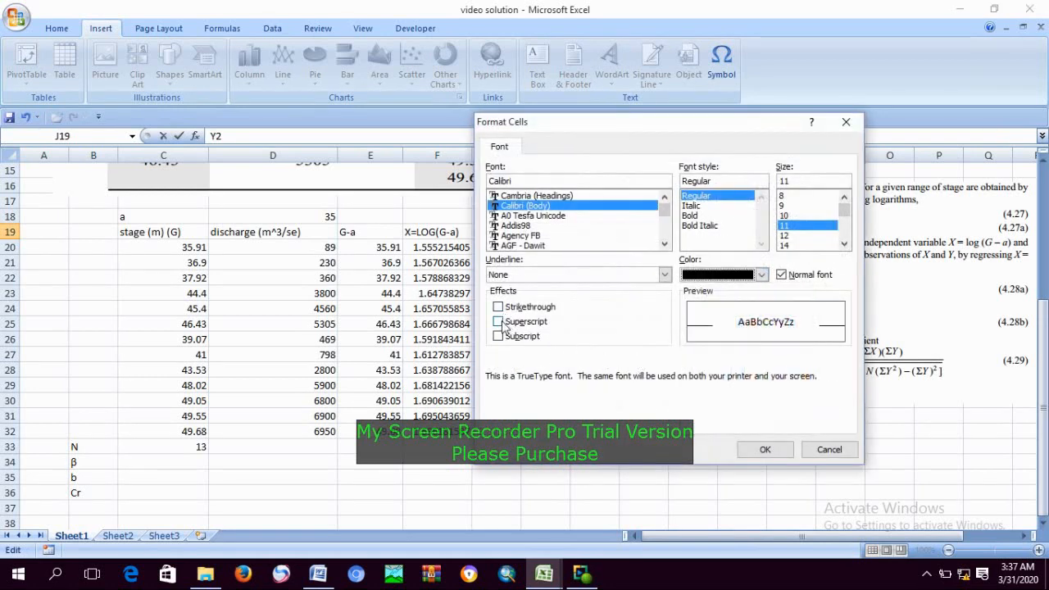
pyautogui.click(505, 326)
pyautogui.click(754, 450)
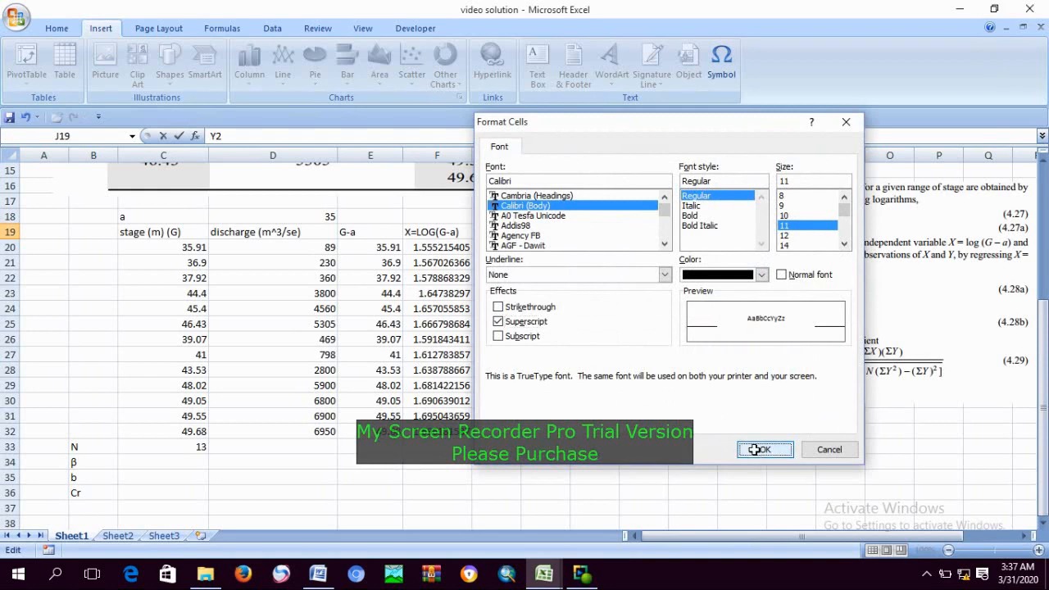
# Step: Format the 2 of the X2 heading in I19 as superscript
pyautogui.click(582, 233)
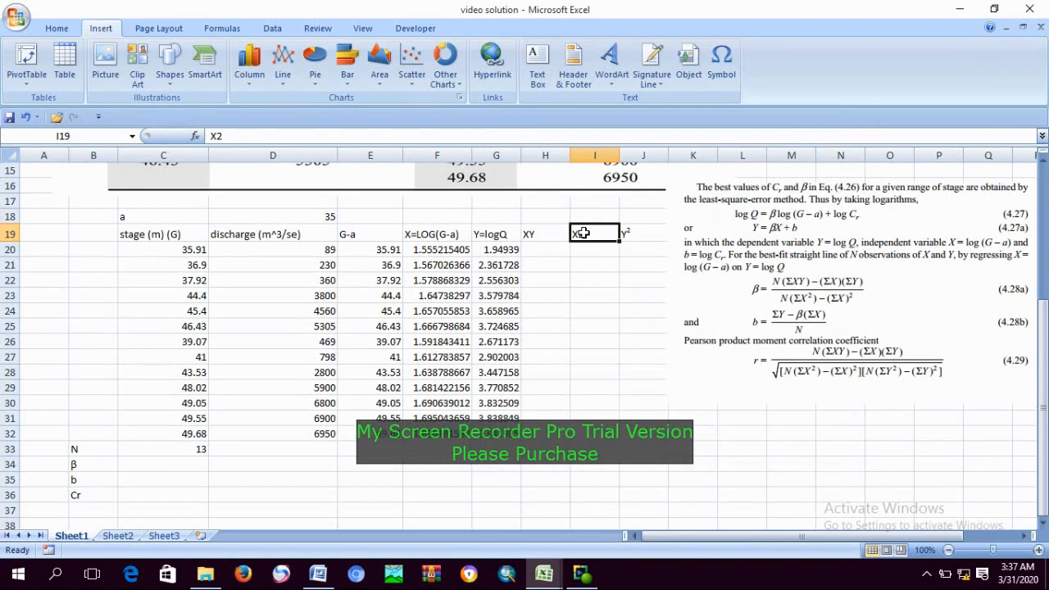
pyautogui.doubleClick(584, 234)
pyautogui.moveTo(583, 234); pyautogui.dragTo(581, 234)
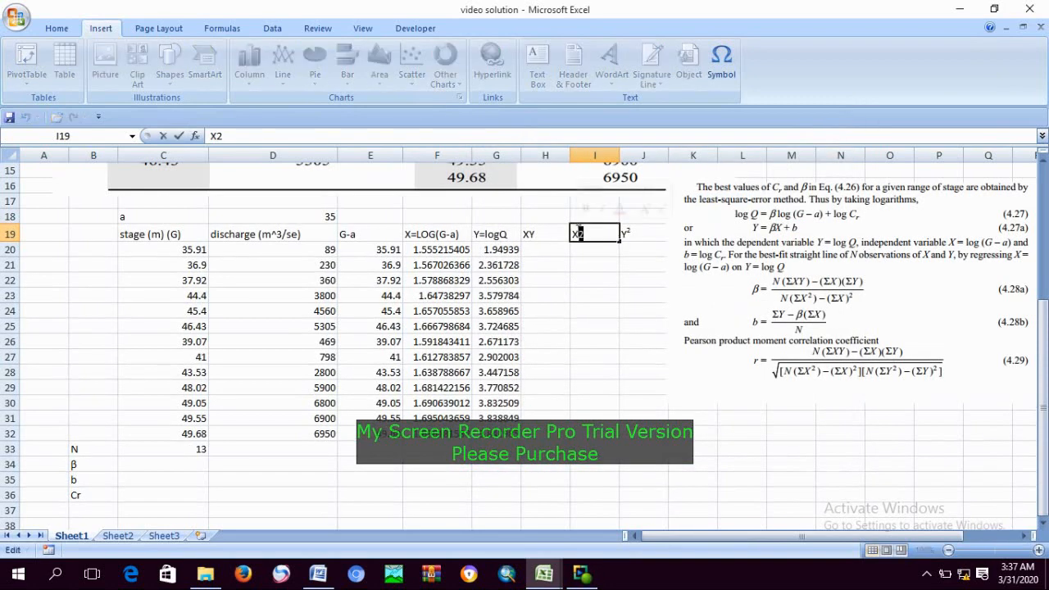
pyautogui.rightClick(579, 235)
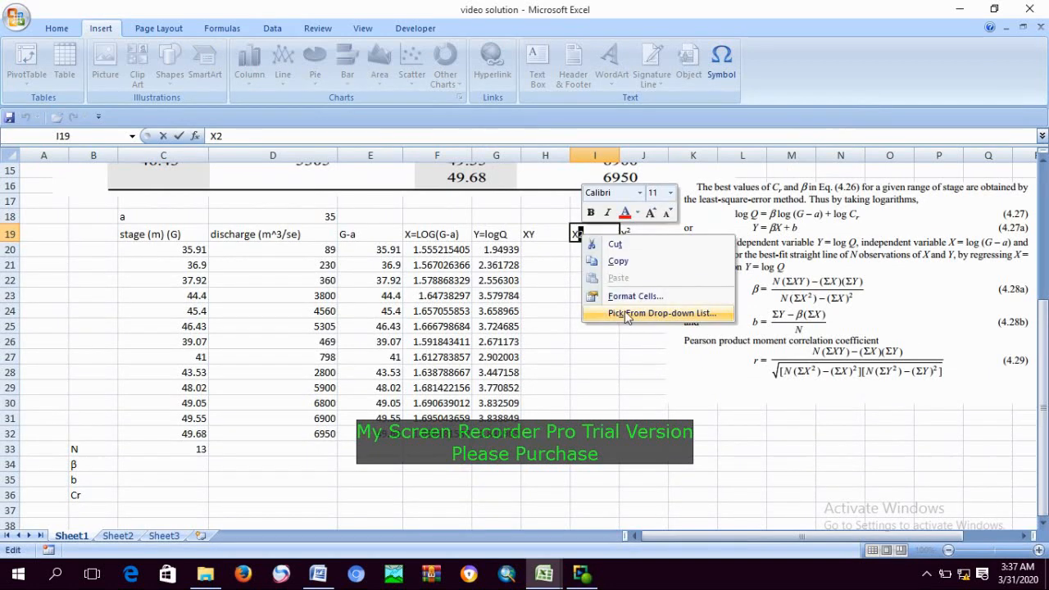
pyautogui.click(623, 298)
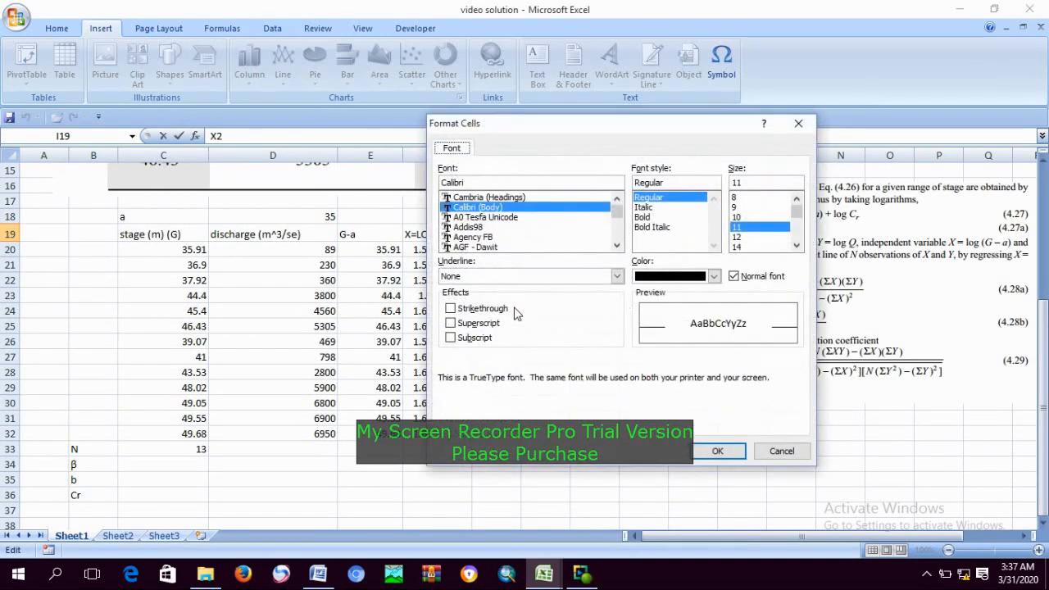
pyautogui.click(450, 324)
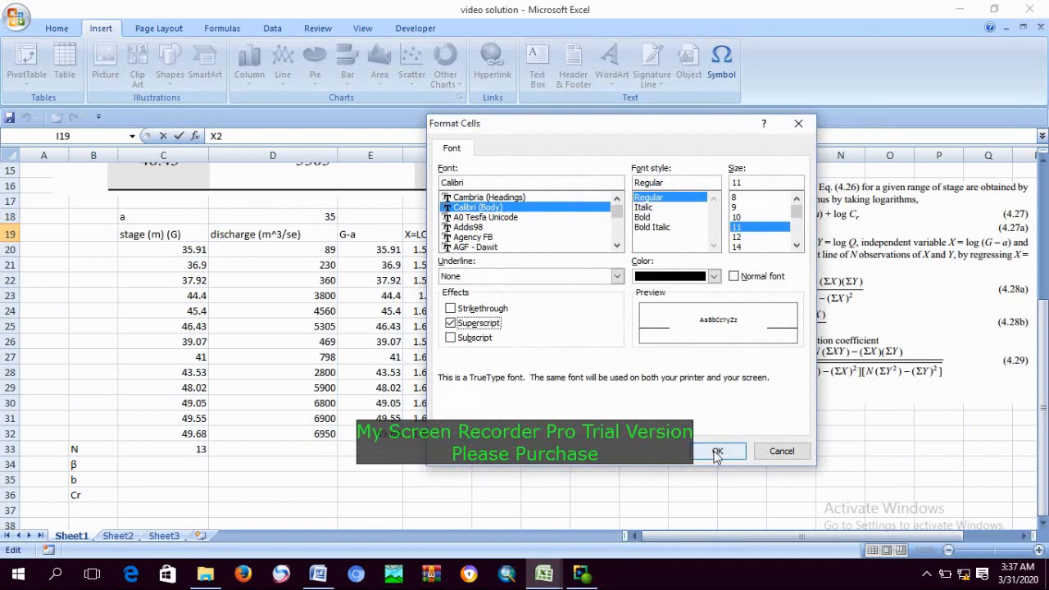
pyautogui.click(716, 451)
pyautogui.click(590, 419)
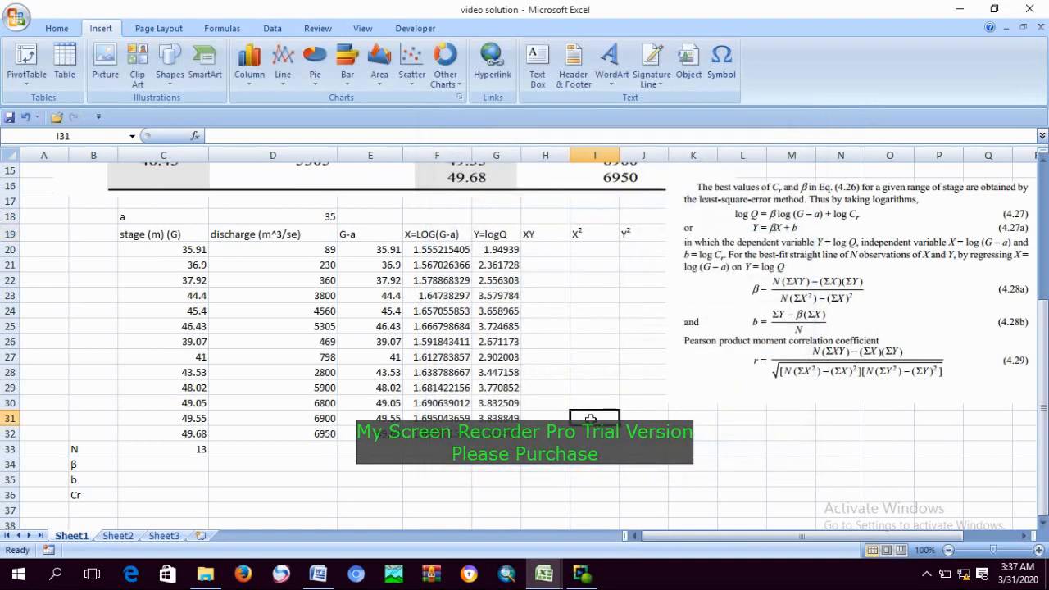
# Step: Enter the product formula =F20*G20 in H20 and fill it down the XY column to row 32
pyautogui.click(536, 249)
pyautogui.write('=')
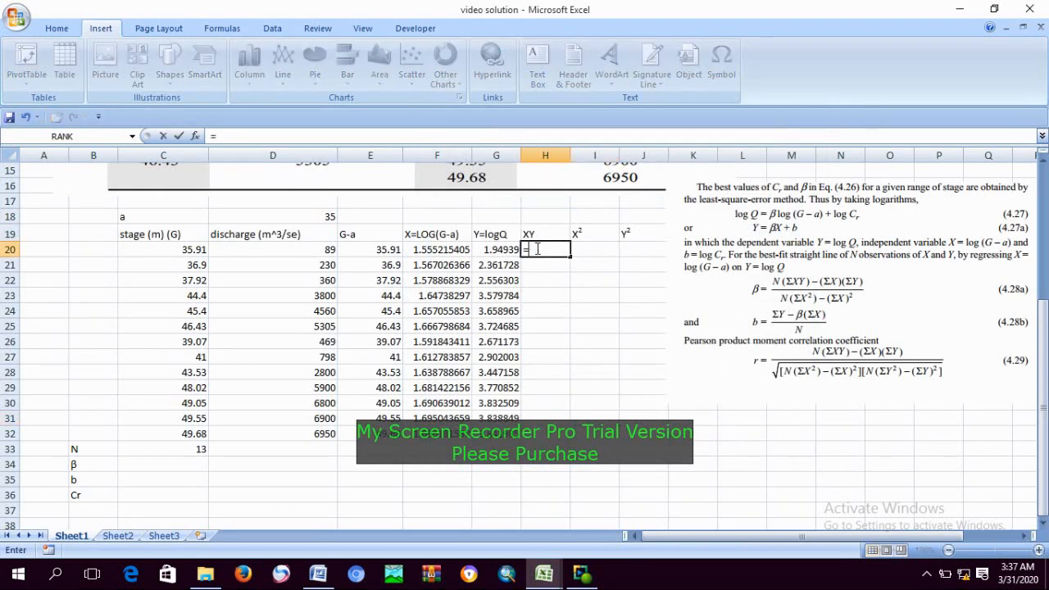
pyautogui.click(432, 250)
pyautogui.write('*')
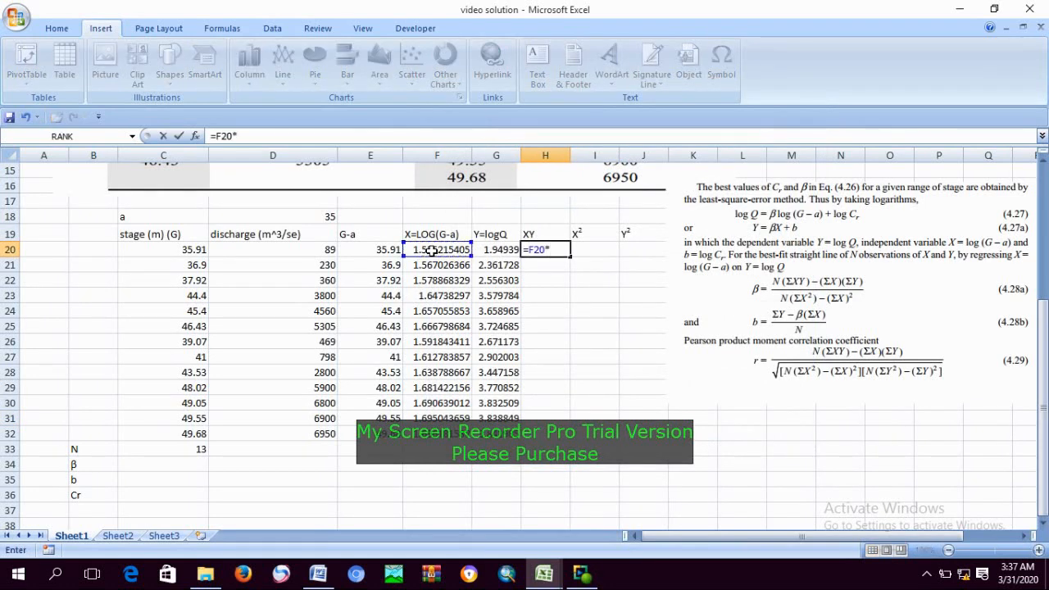
pyautogui.click(500, 250)
pyautogui.press('Return')
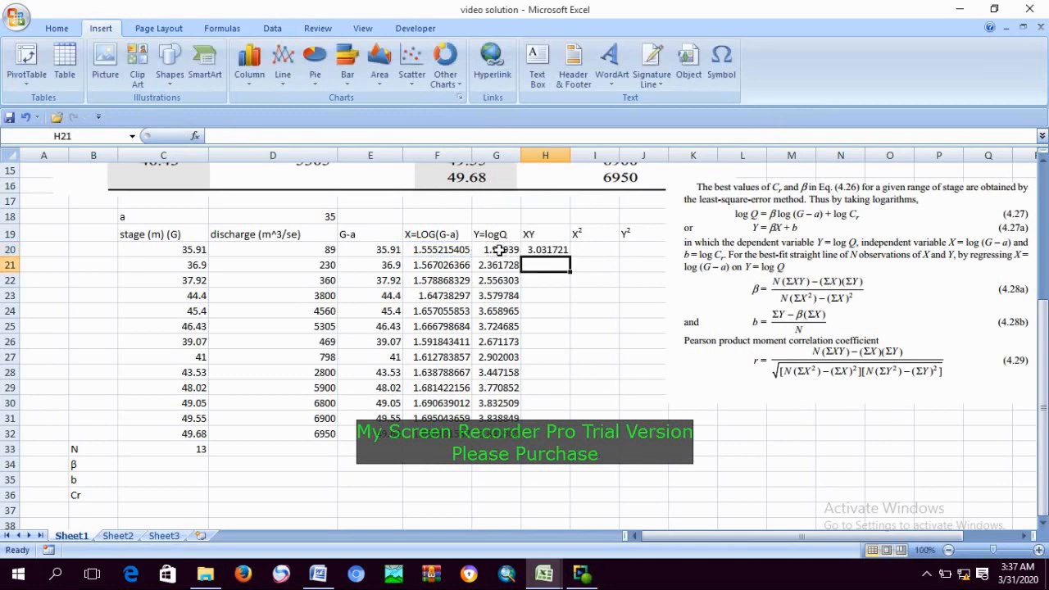
pyautogui.click(548, 250)
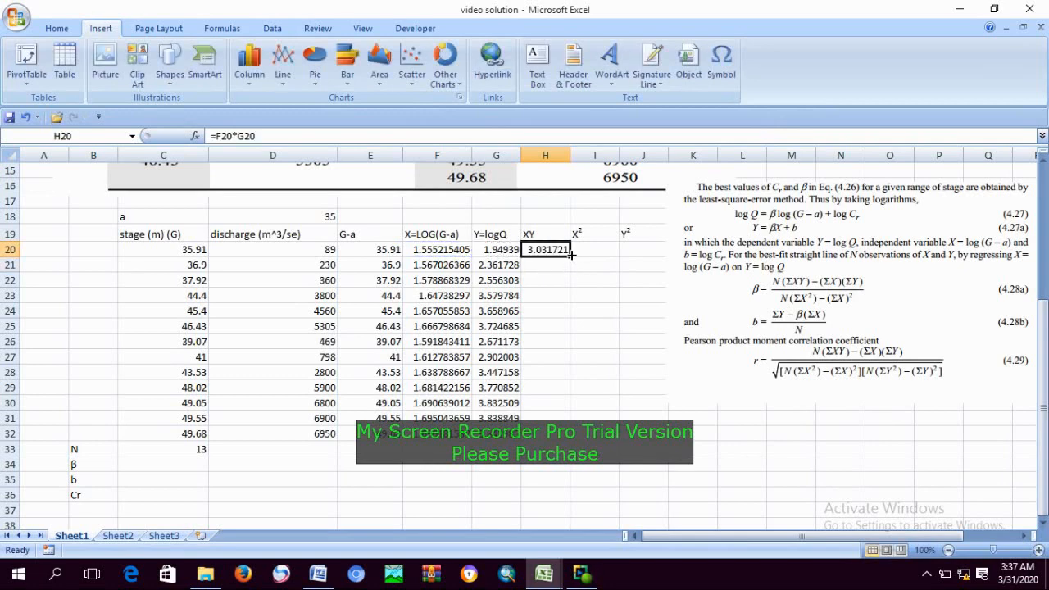
pyautogui.moveTo(572, 255); pyautogui.dragTo(543, 443)
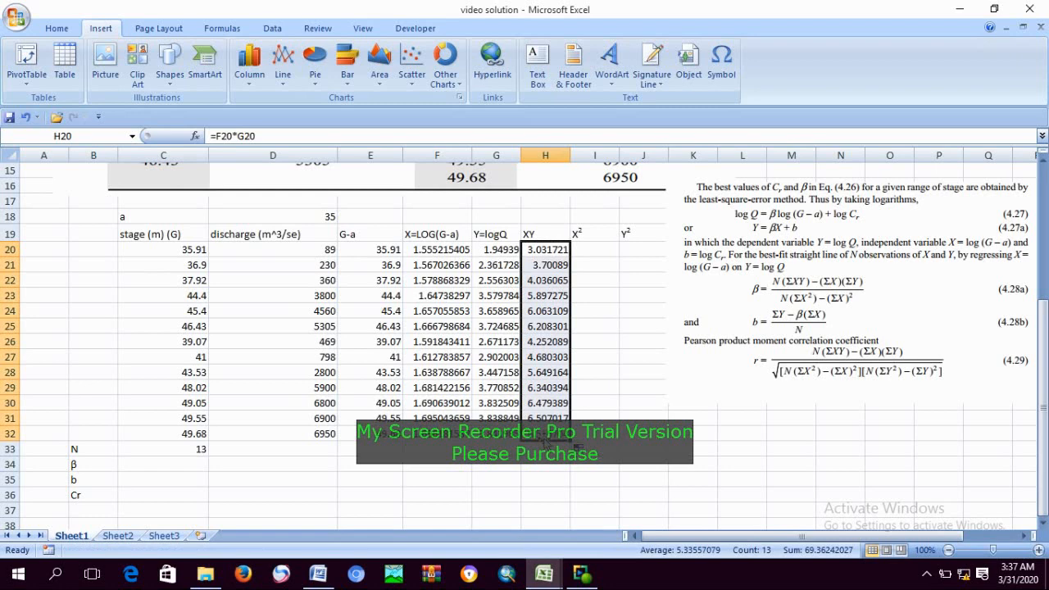
# Step: Enter the square formula =F20*F20 in I20 and fill it down the X² column to row 32
pyautogui.click(586, 249)
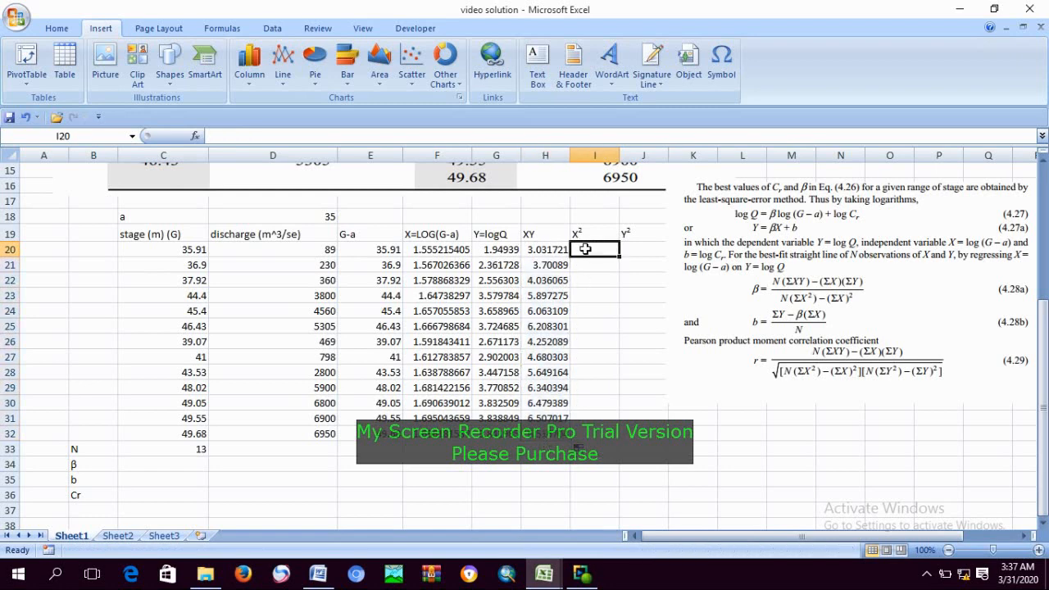
pyautogui.write('=')
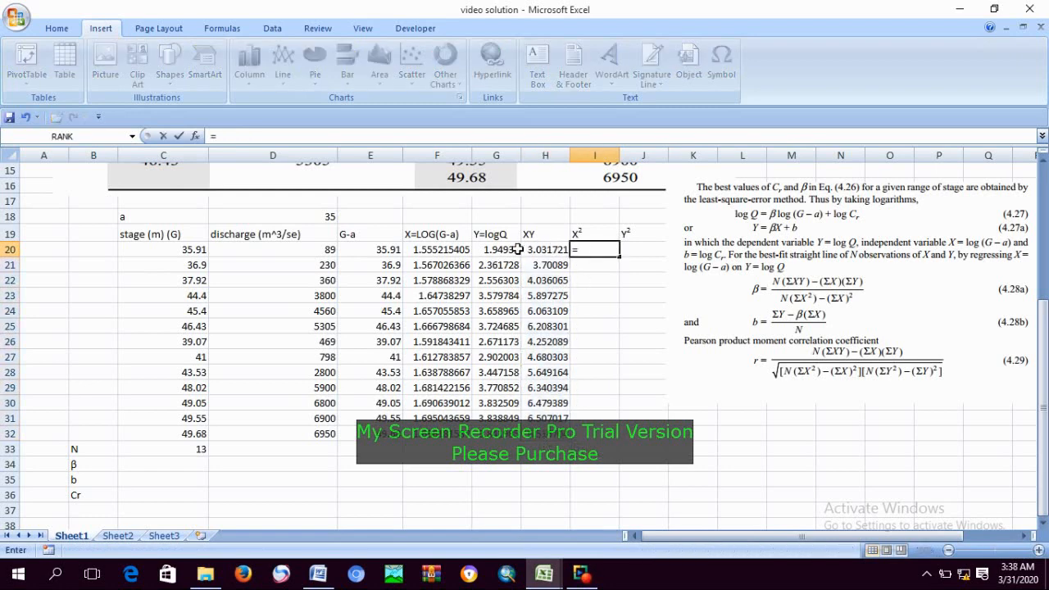
pyautogui.click(441, 250)
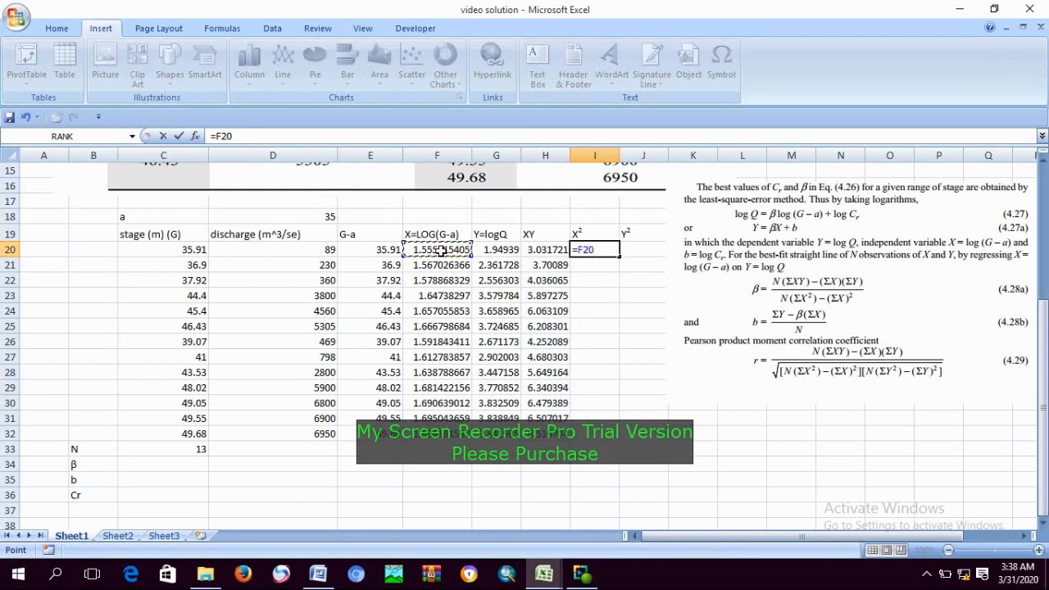
pyautogui.write('*')
pyautogui.click(441, 250)
pyautogui.press('Return')
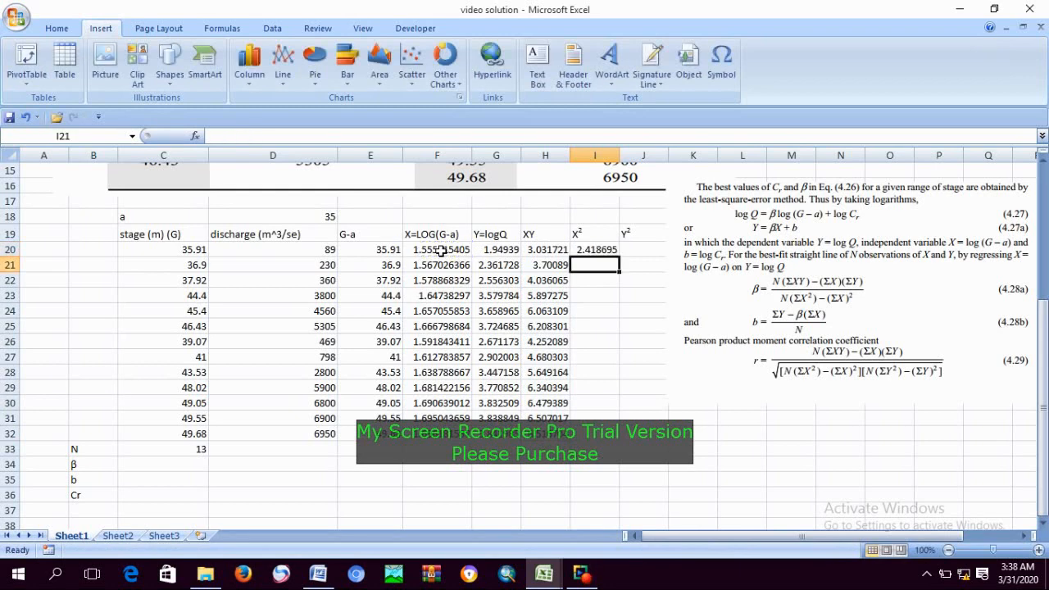
pyautogui.click(584, 249)
pyautogui.doubleClick(621, 255)
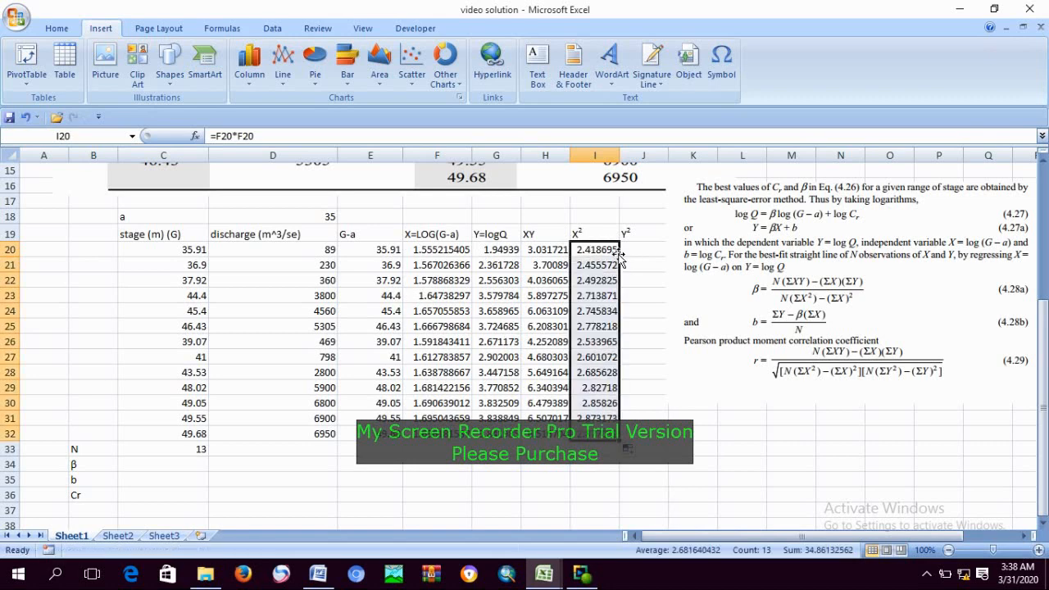
# Step: Enter the square formula =G20*G20 in J20 under the Y² heading
pyautogui.click(642, 249)
pyautogui.write('=')
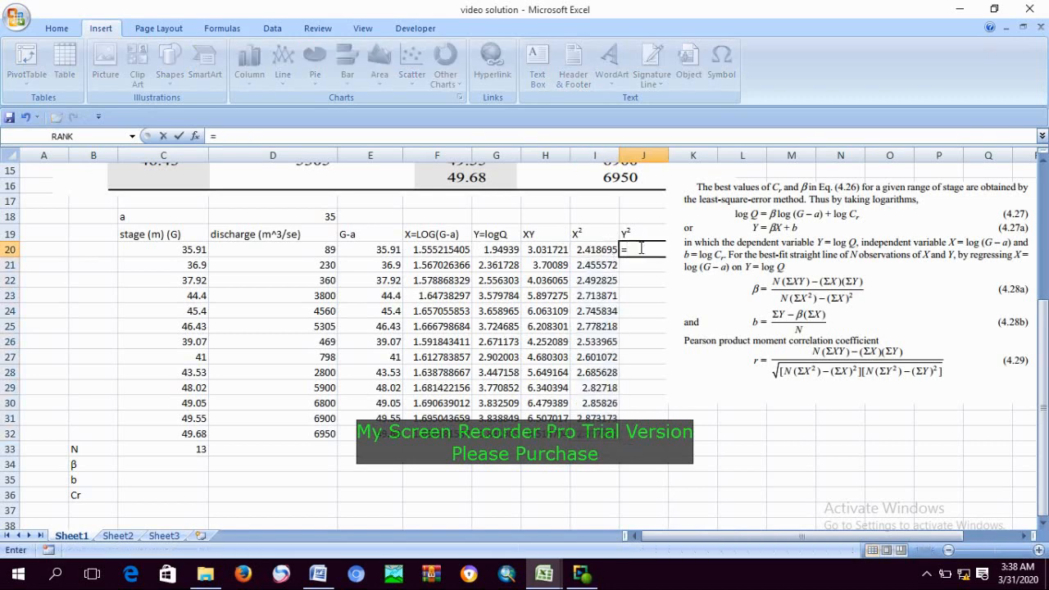
pyautogui.click(497, 249)
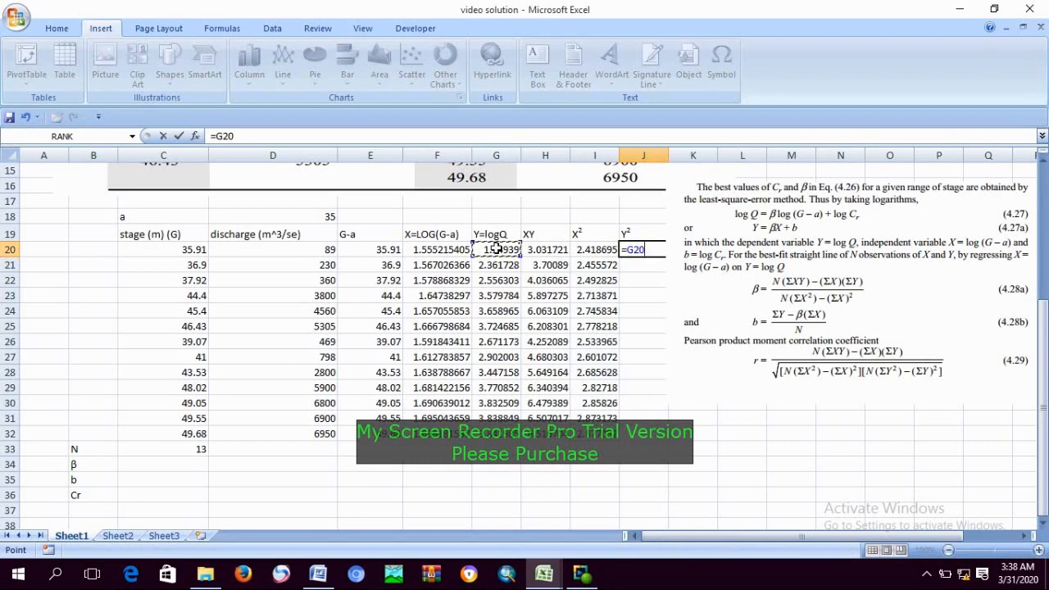
pyautogui.write('*')
pyautogui.click(497, 249)
pyautogui.press('Return')
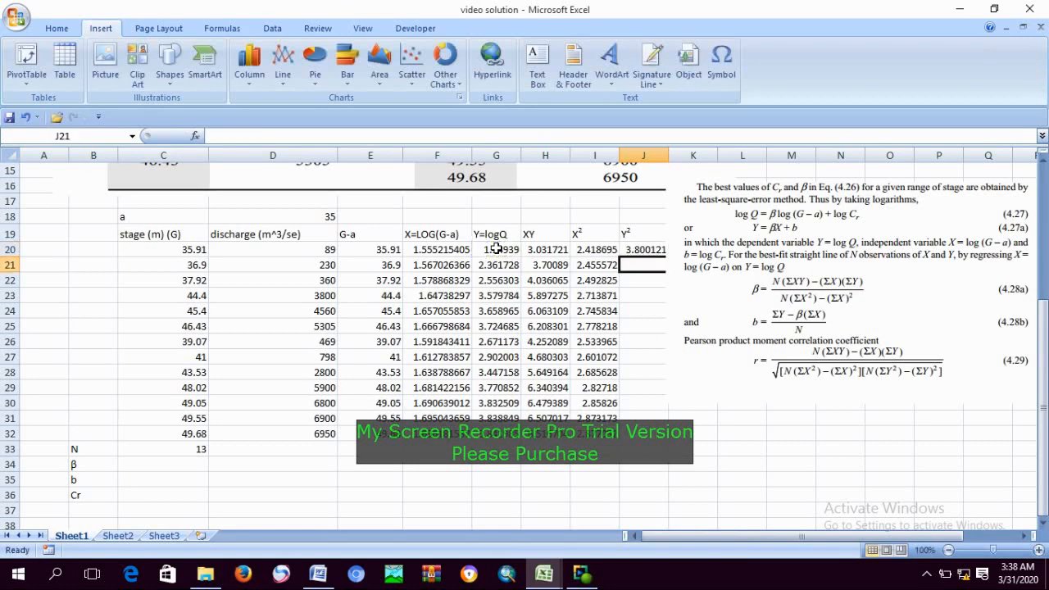
# Step: Move the regression equations picture clear of column J and fill the J20 formula down the Y² column to row 32
pyautogui.click(640, 249)
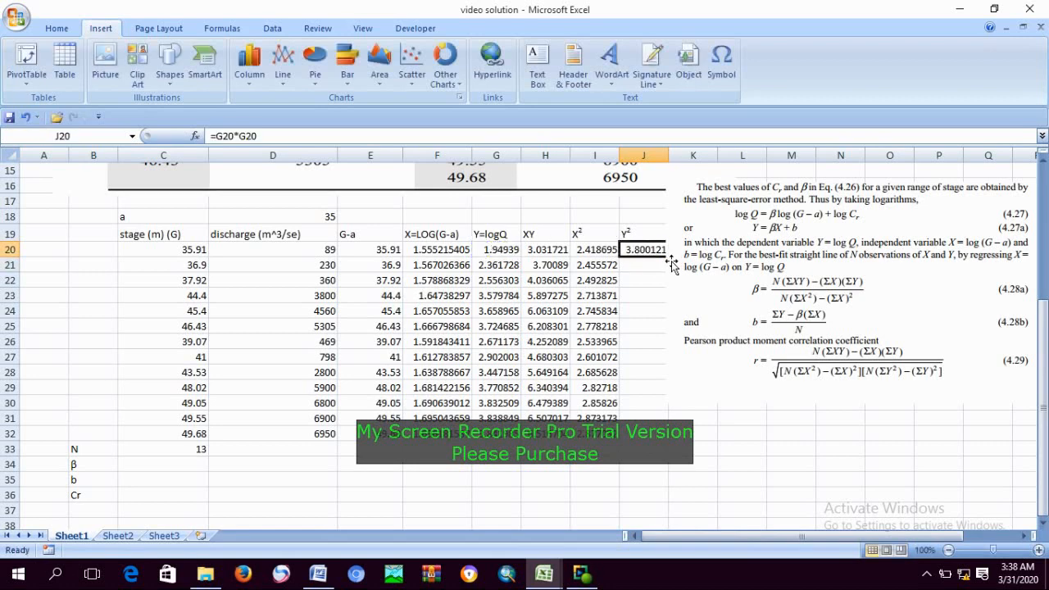
pyautogui.click(694, 200)
pyautogui.moveTo(694, 199); pyautogui.dragTo(761, 199)
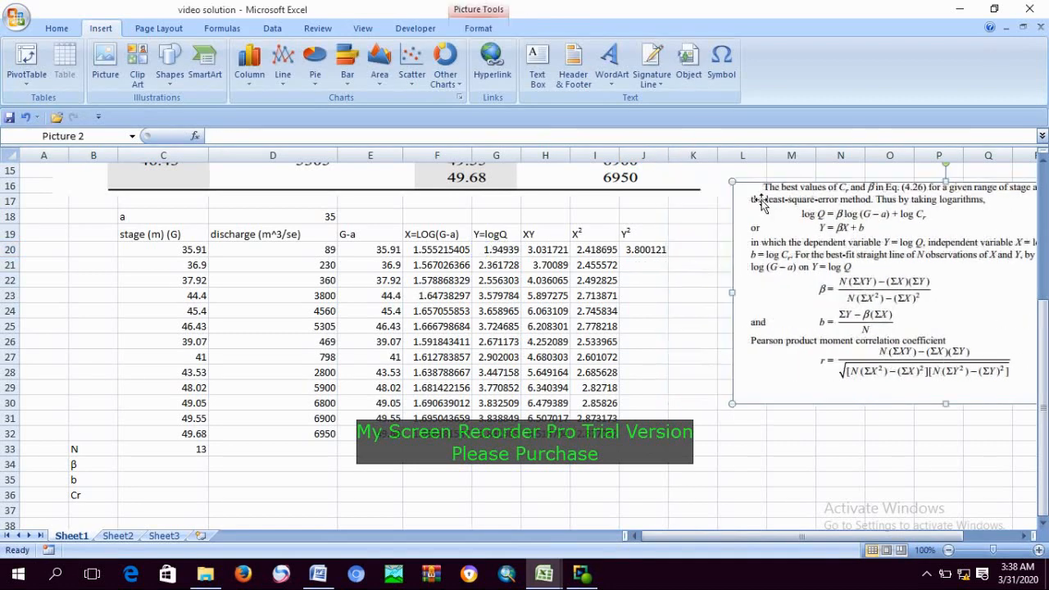
pyautogui.click(655, 252)
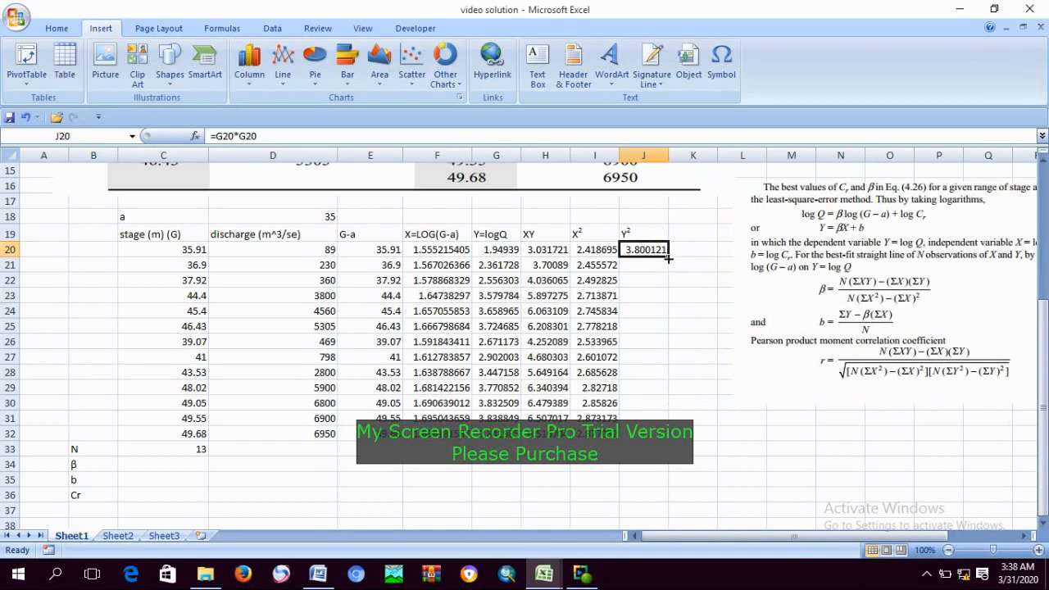
pyautogui.doubleClick(668, 258)
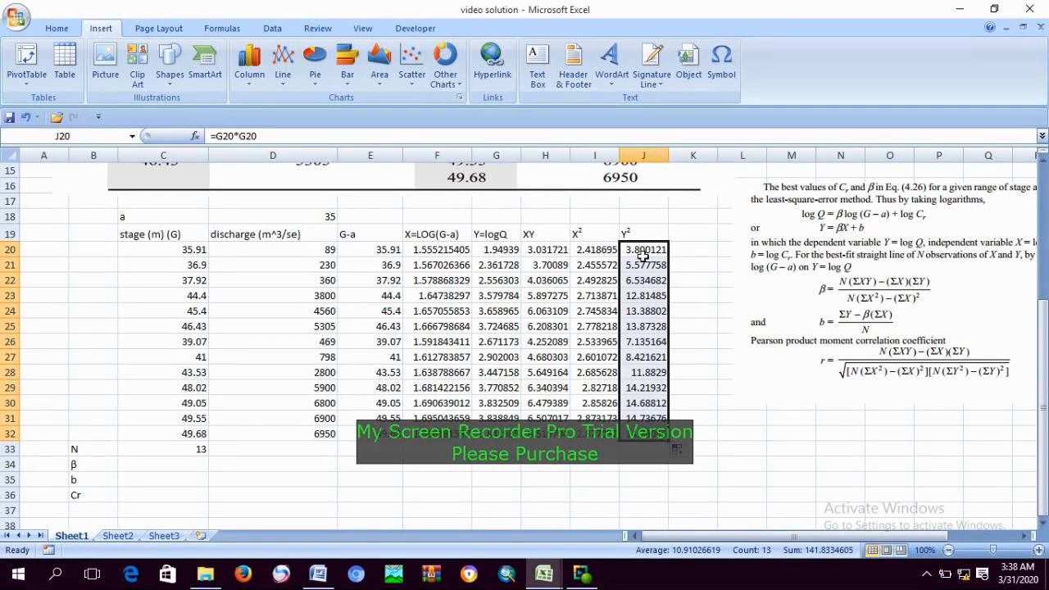
pyautogui.click(708, 313)
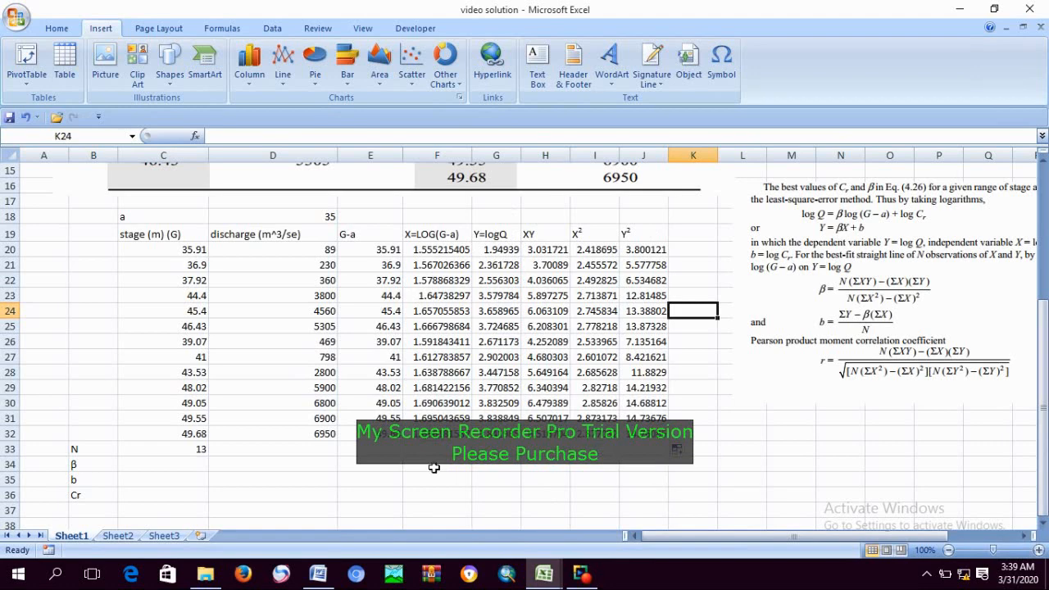
# Step: Enter the label SUM in E33 and total the X values in F33 with =SUM(F20:F32)
pyautogui.click(416, 449)
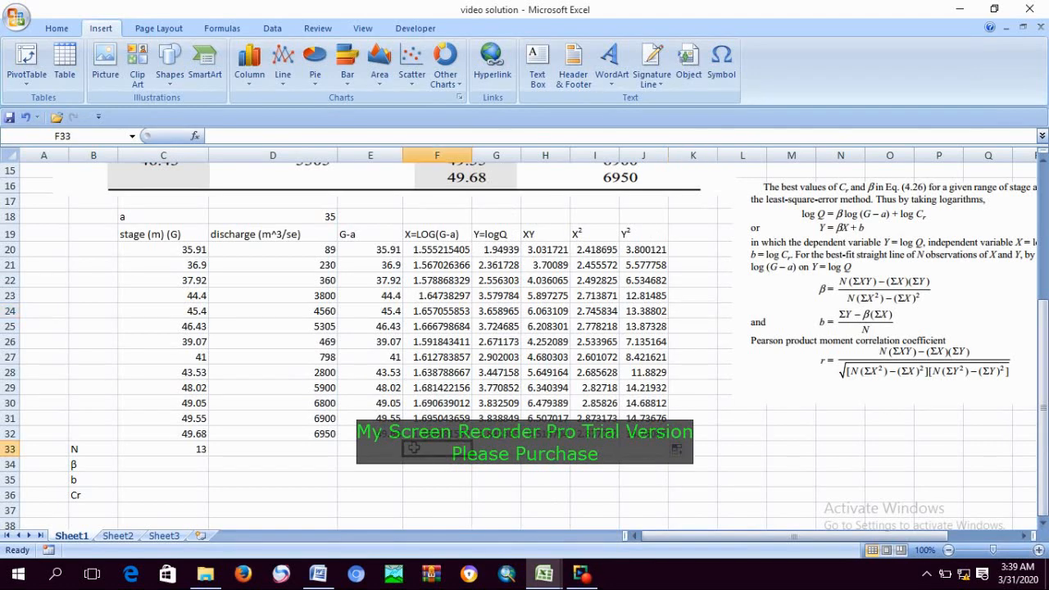
pyautogui.click(344, 449)
pyautogui.write('SUM')
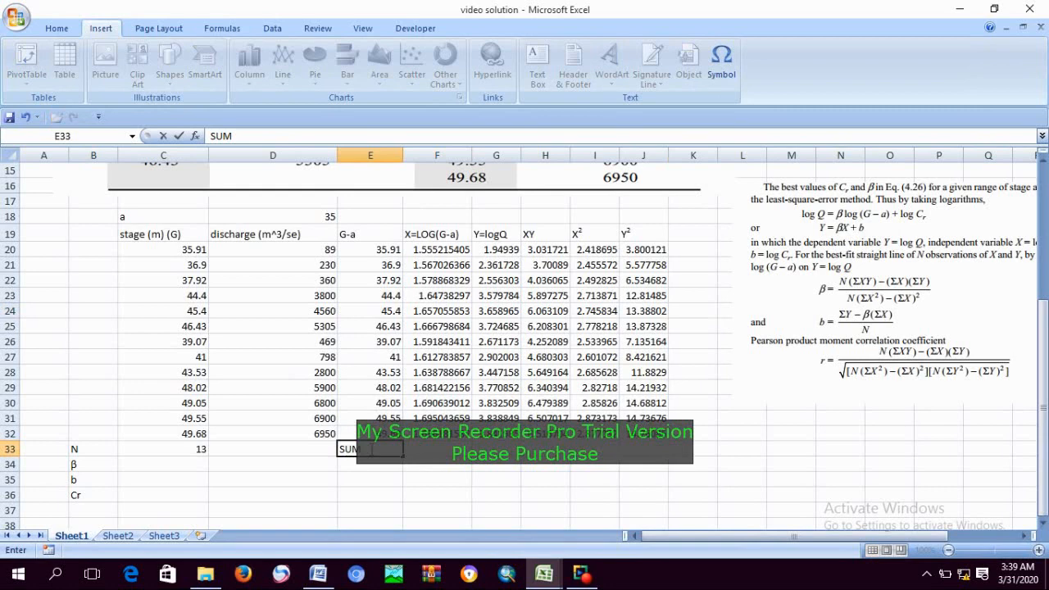
pyautogui.click(425, 447)
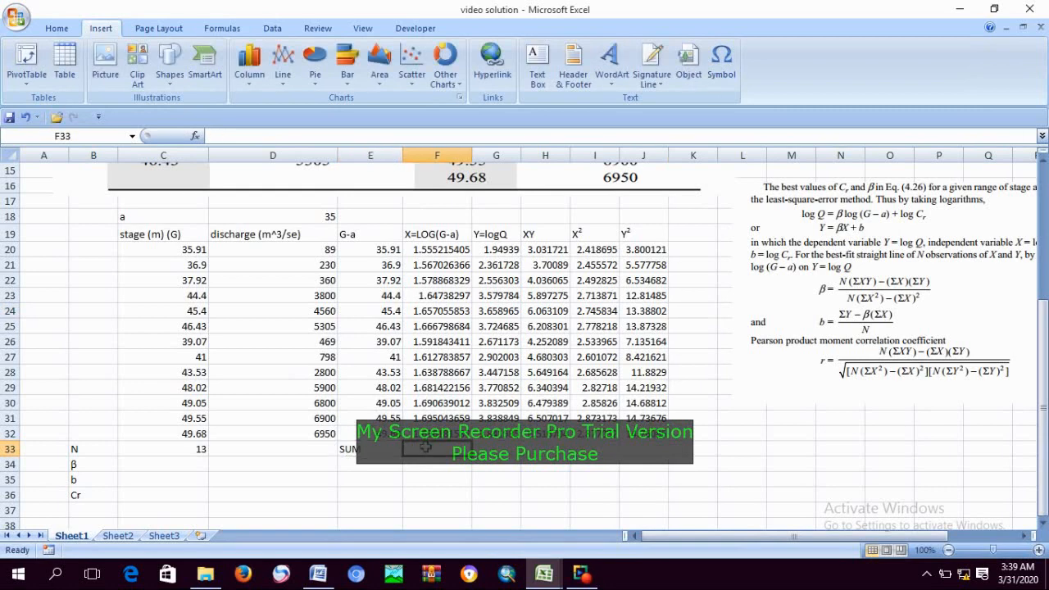
pyautogui.write('=SUM')
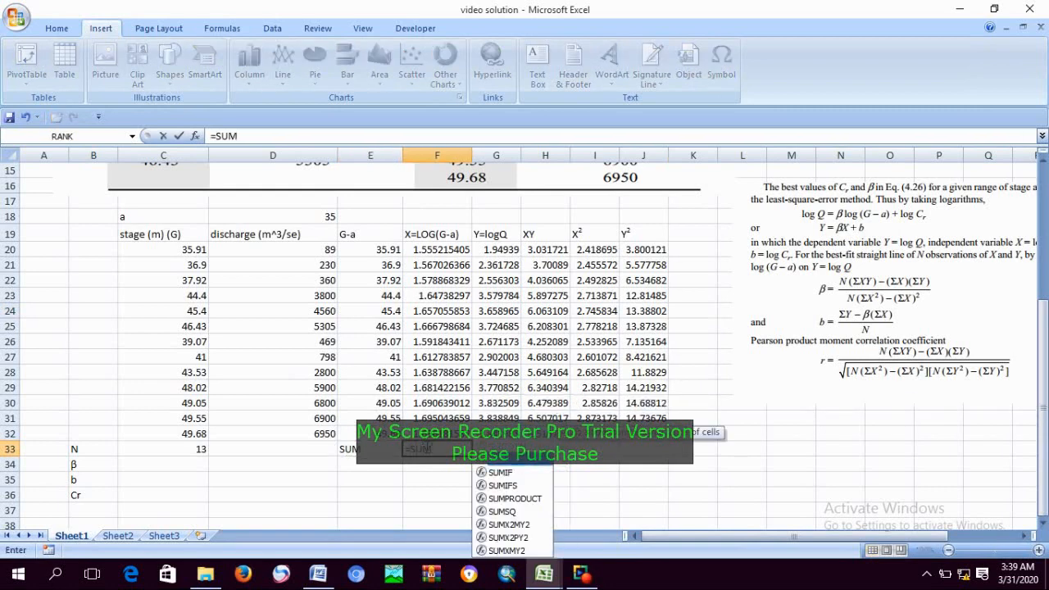
pyautogui.write('(')
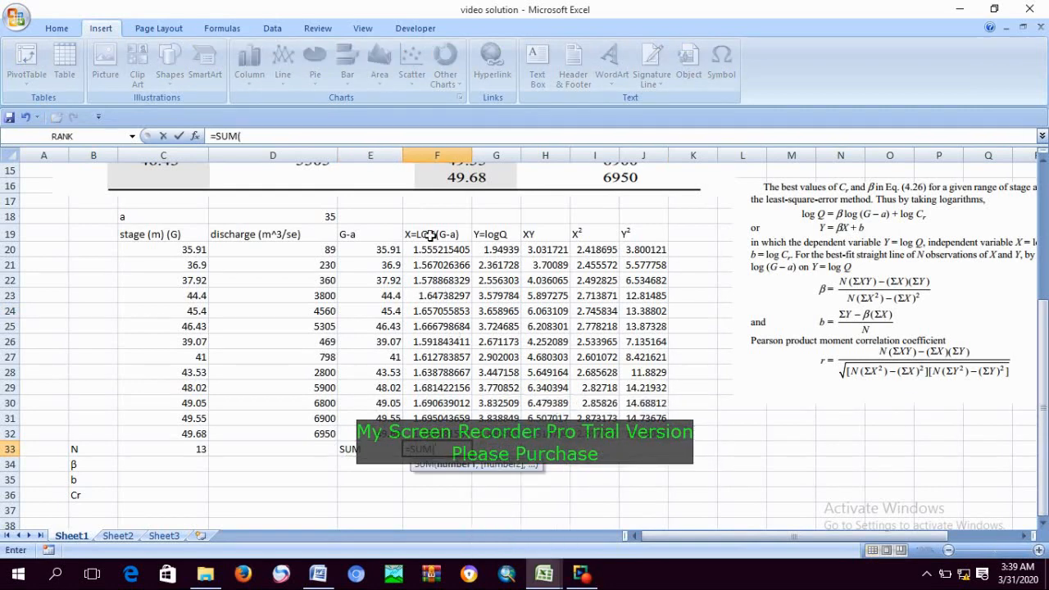
pyautogui.moveTo(427, 250); pyautogui.dragTo(435, 434)
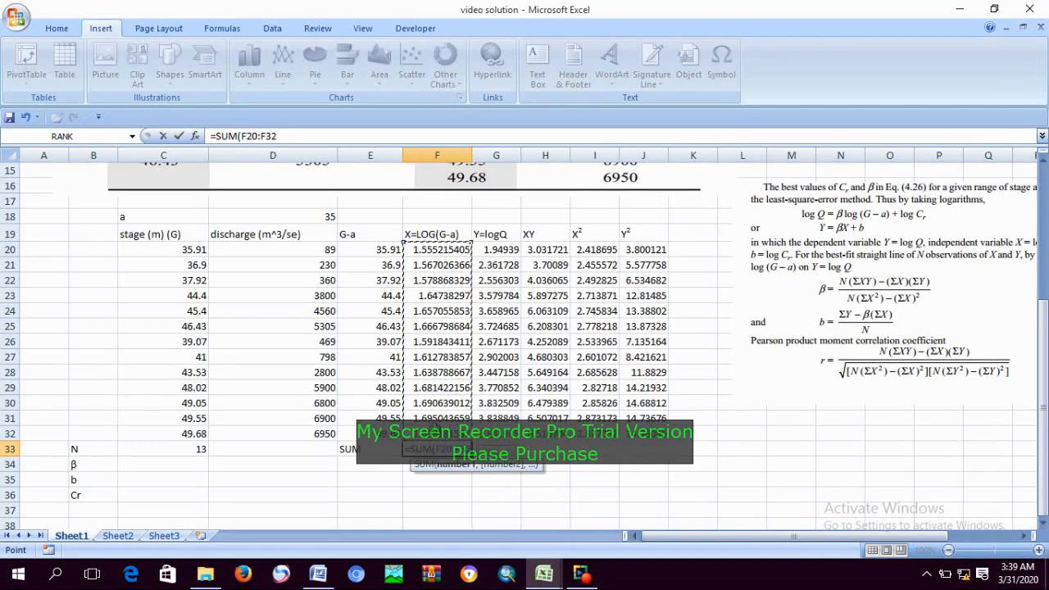
pyautogui.press('Return')
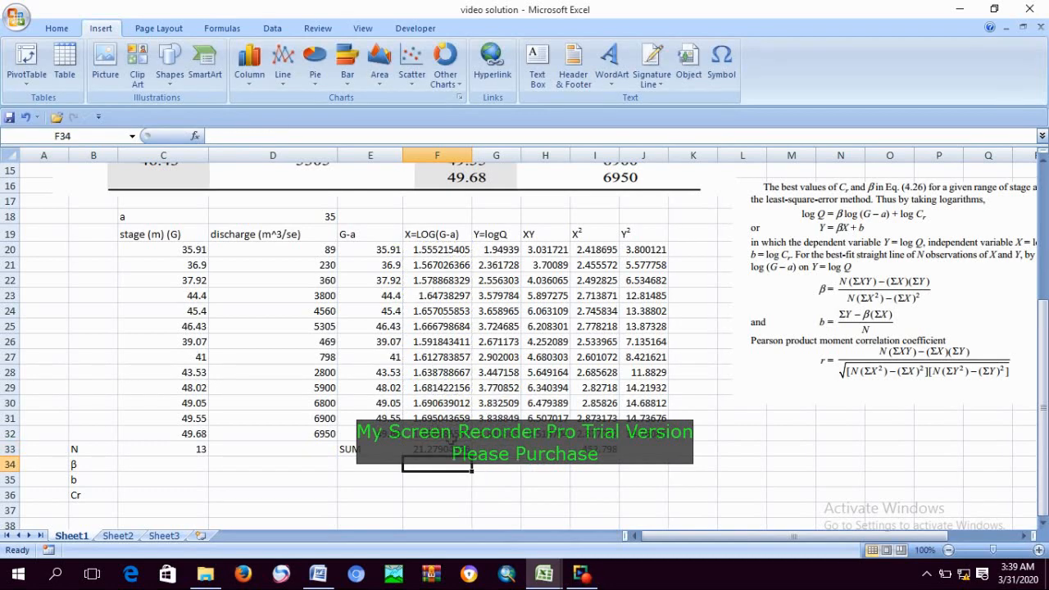
# Step: Total the Y=logQ values in G33 with =SUM(G20:G32)
pyautogui.click(497, 447)
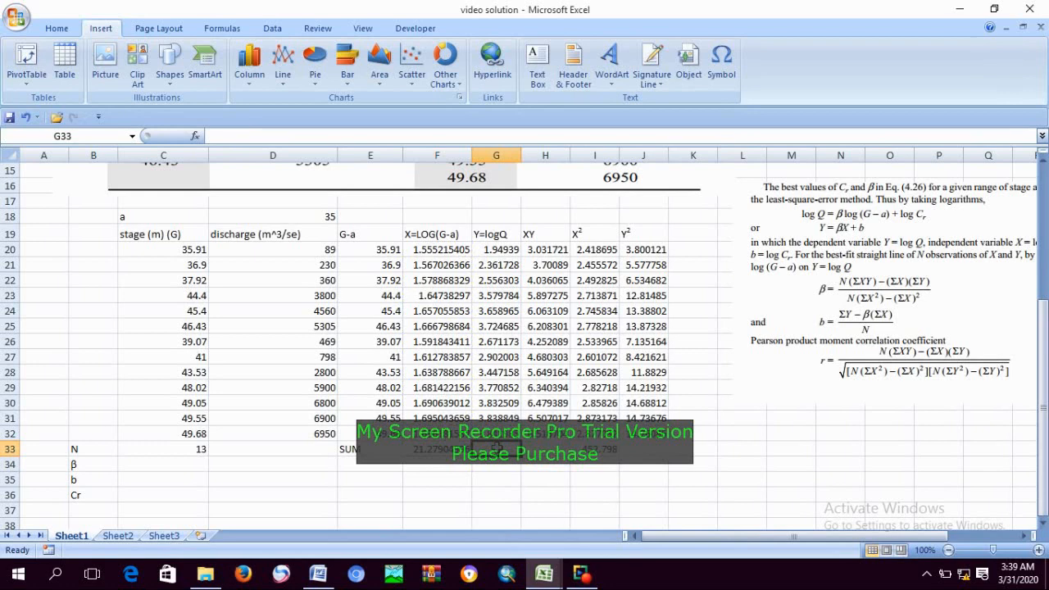
pyautogui.write('=SUM')
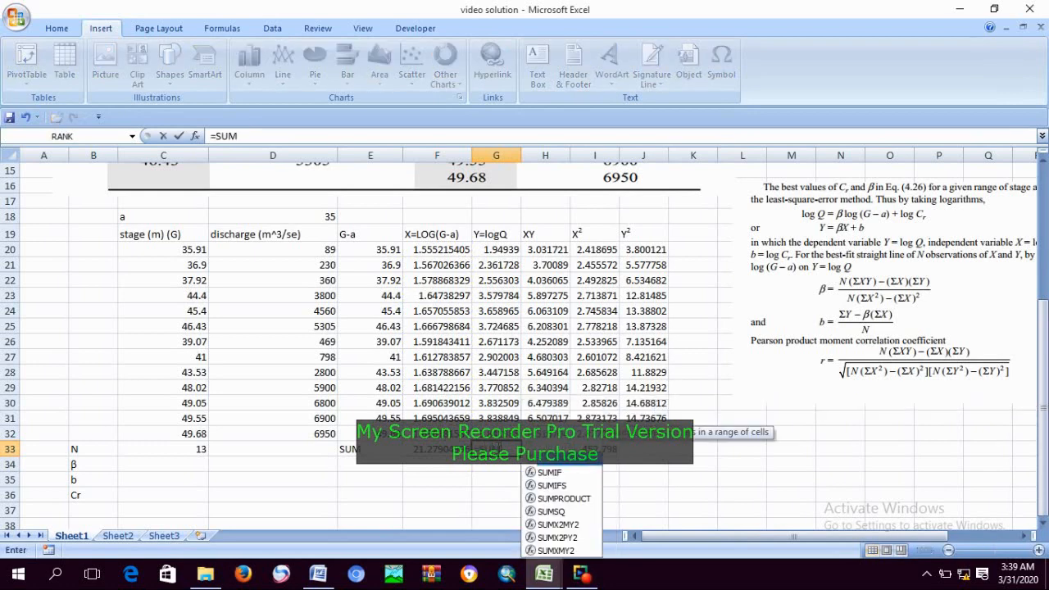
pyautogui.write('(')
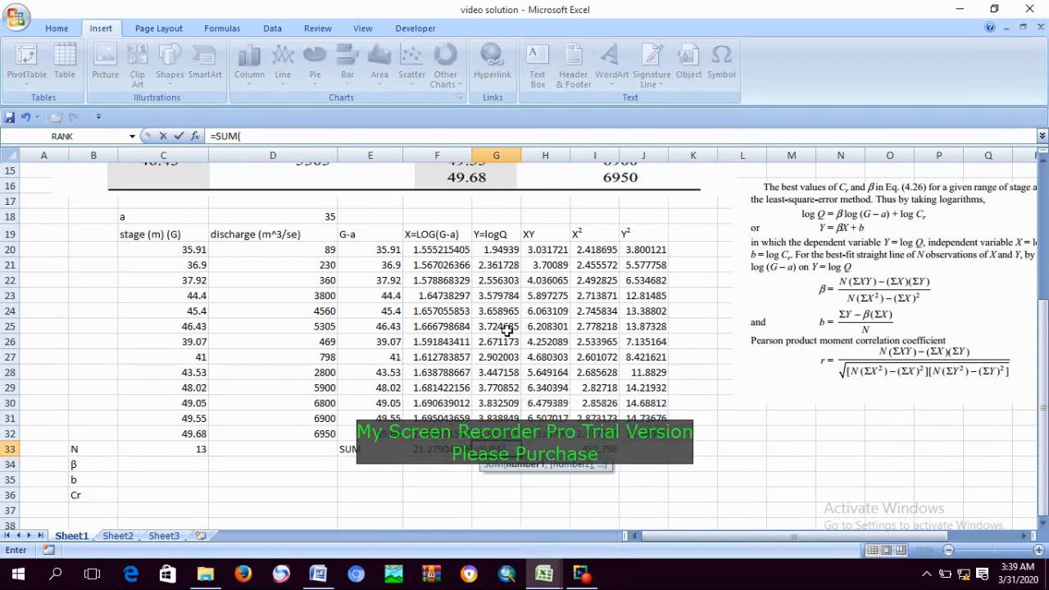
pyautogui.moveTo(492, 250); pyautogui.dragTo(495, 434)
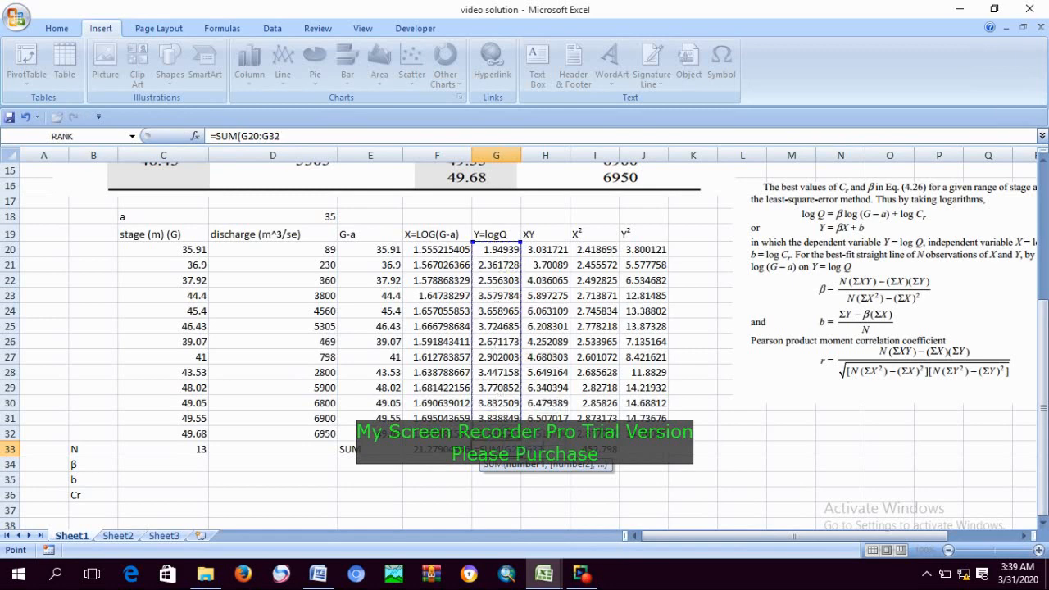
pyautogui.press('Return')
pyautogui.click(599, 496)
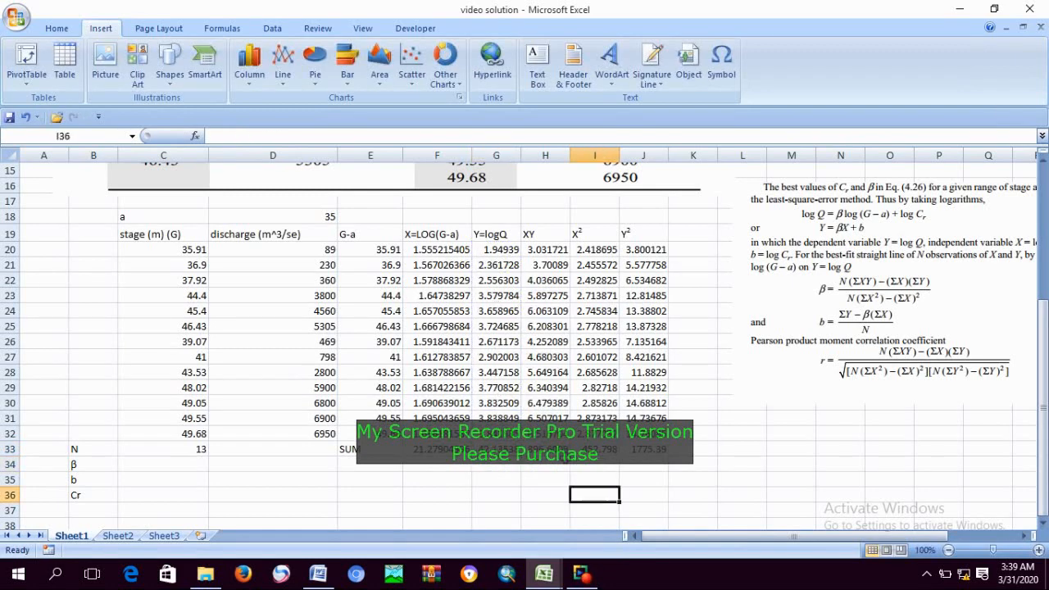
# Step: Inspect the existing formula in H33 below the XY column
pyautogui.click(546, 450)
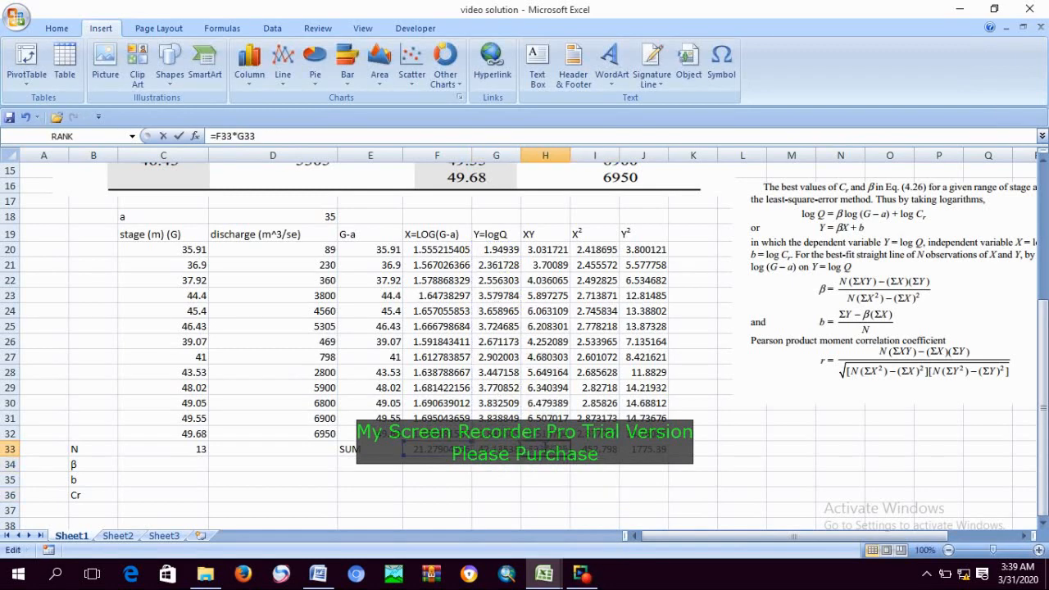
pyautogui.click(606, 476)
pyautogui.doubleClick(545, 449)
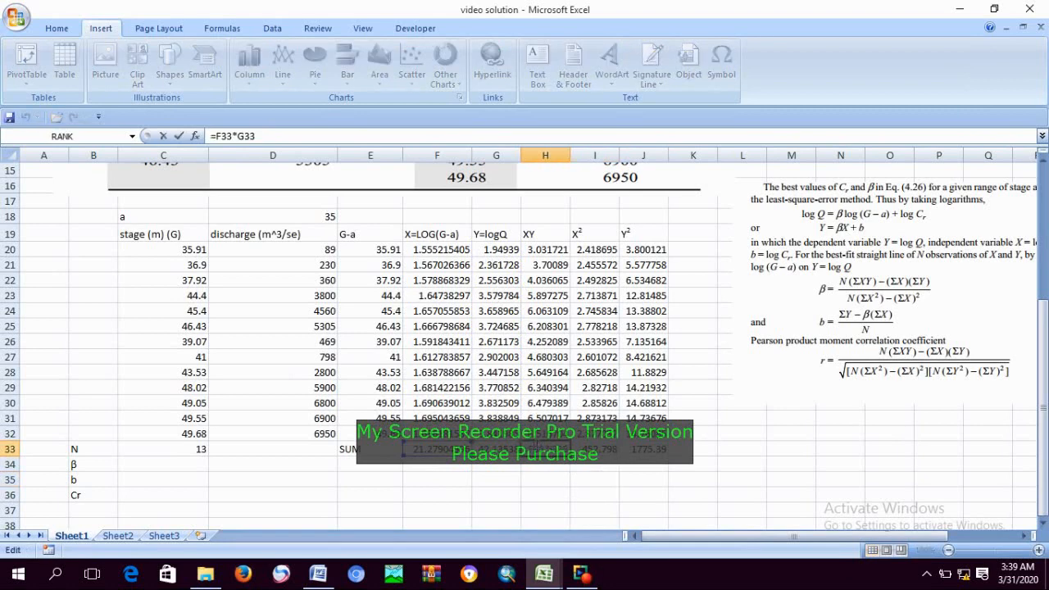
pyautogui.click(545, 492)
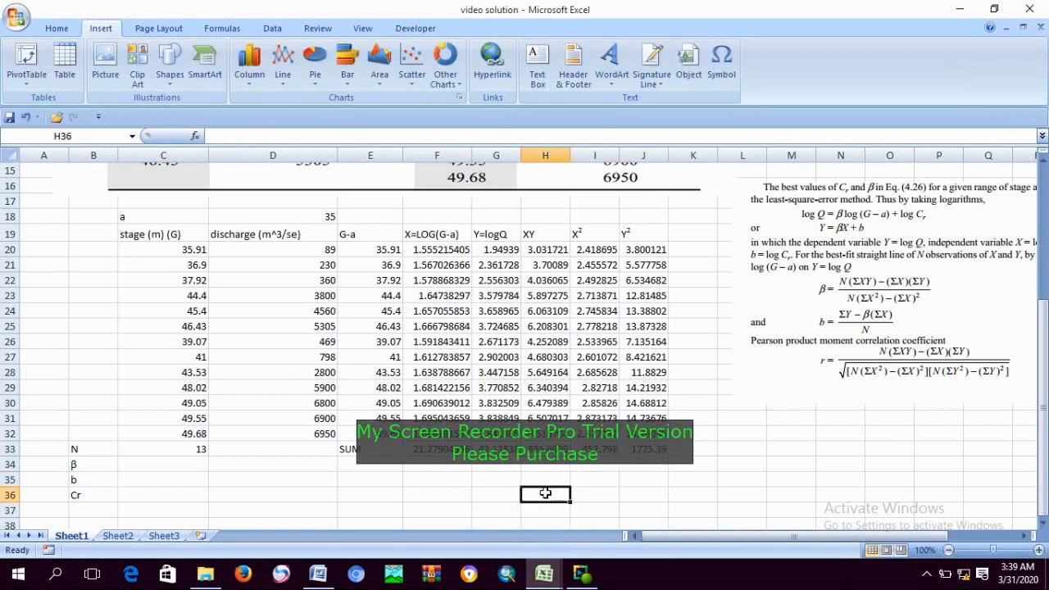
# Step: Total the XY values in H33 with =SUM(H20:H32)
pyautogui.click(541, 449)
pyautogui.write('=')
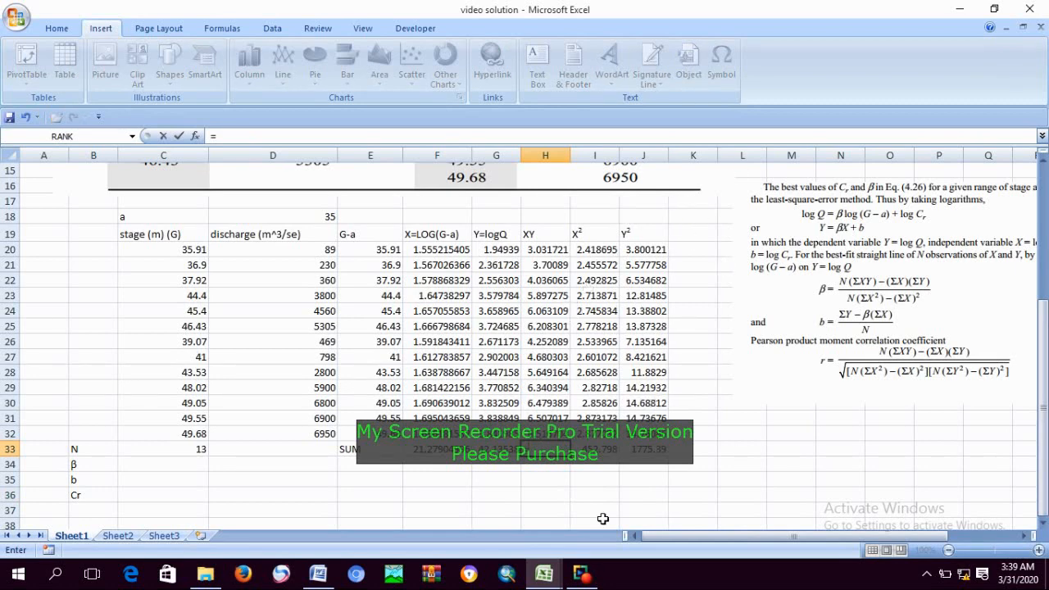
pyautogui.write('SUM')
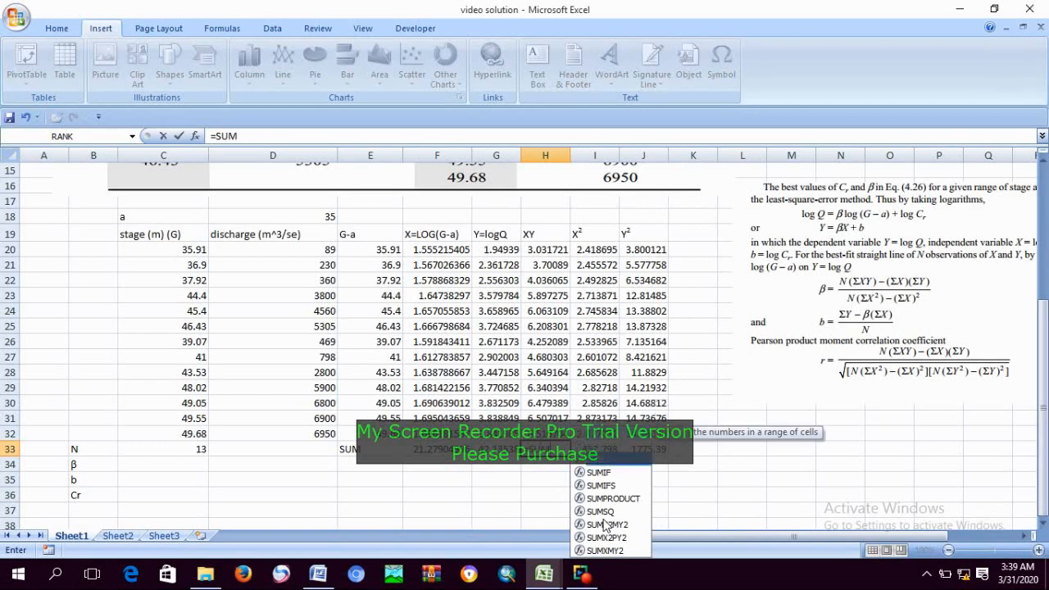
pyautogui.write('(')
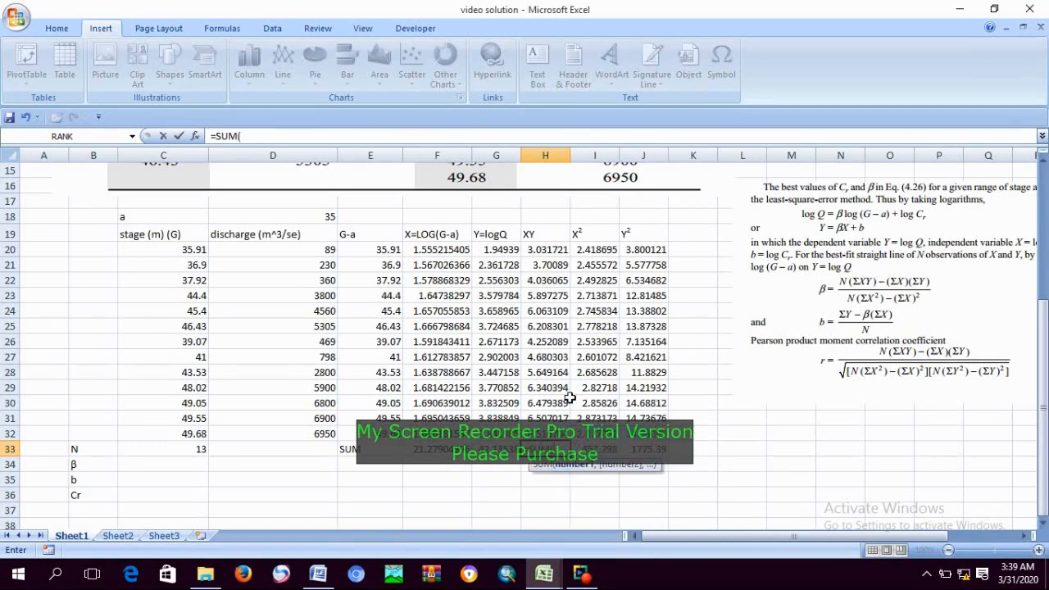
pyautogui.moveTo(547, 249); pyautogui.dragTo(553, 419)
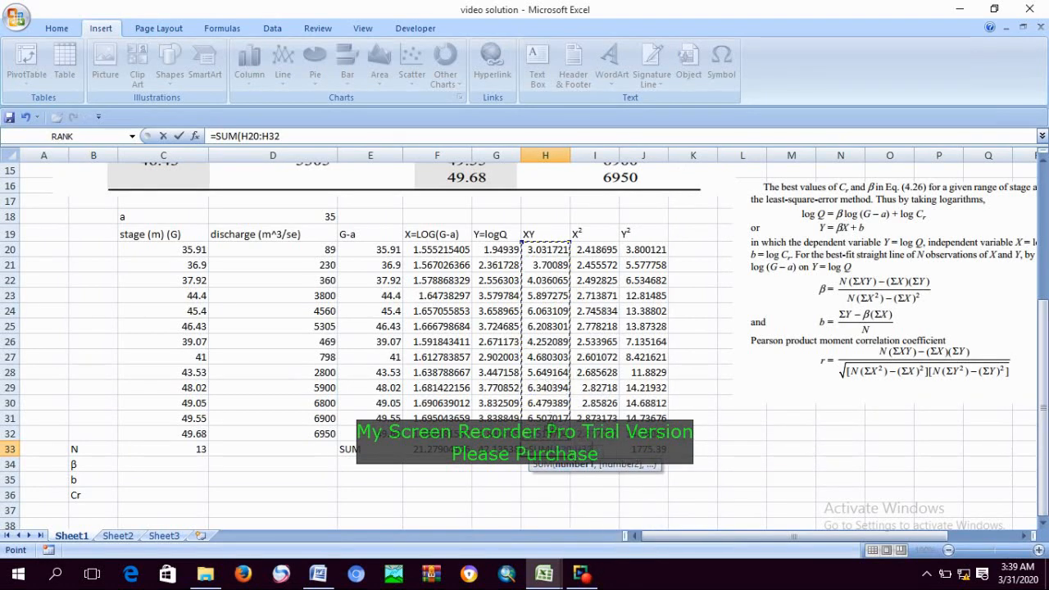
pyautogui.press('Return')
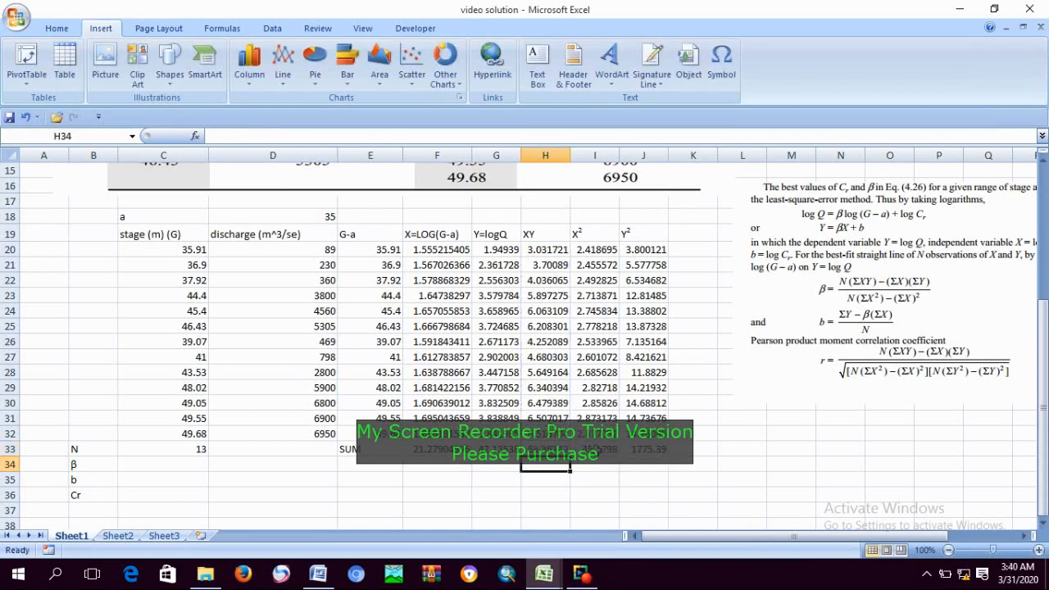
# Step: Fill the F33 SUM formula across the totals row through J33
pyautogui.doubleClick(598, 450)
pyautogui.click(605, 480)
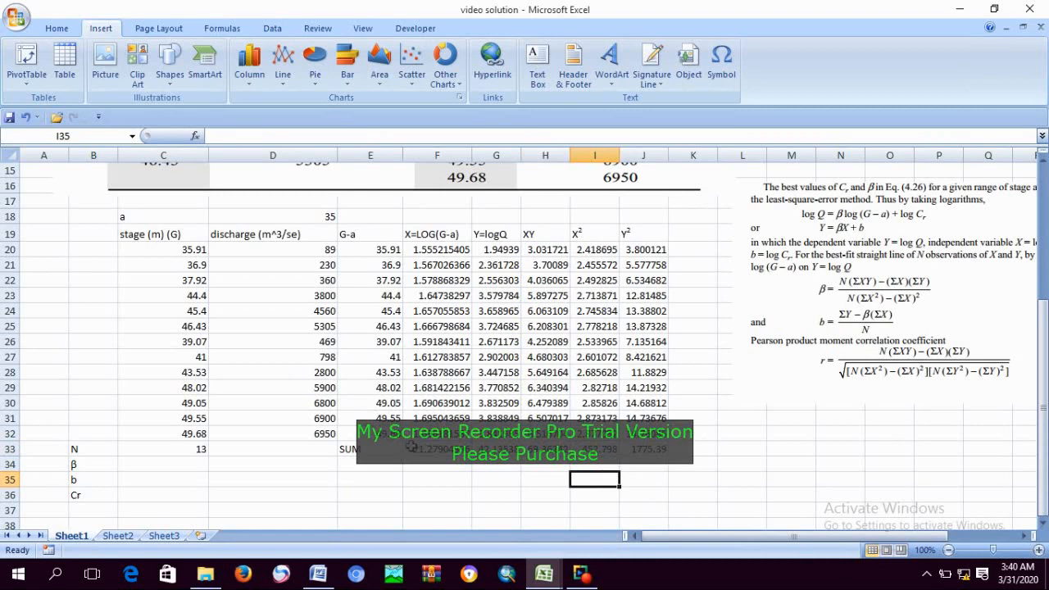
pyautogui.click(418, 449)
pyautogui.moveTo(472, 456); pyautogui.dragTo(677, 466)
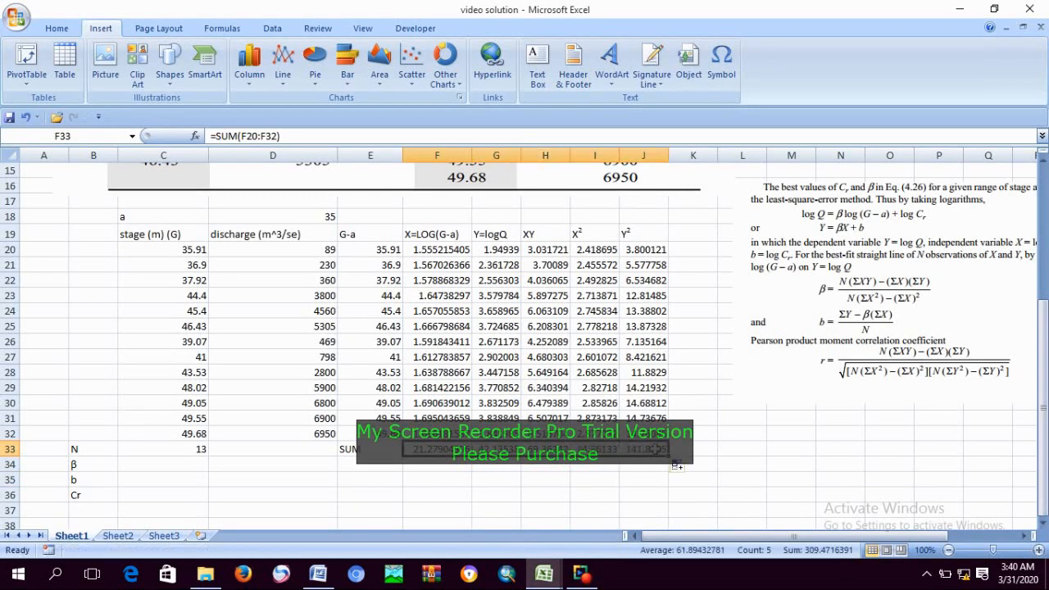
pyautogui.click(596, 484)
# Step: Check the ranges used by the SUM formulas in H33, I33 and J33
pyautogui.doubleClick(545, 449)
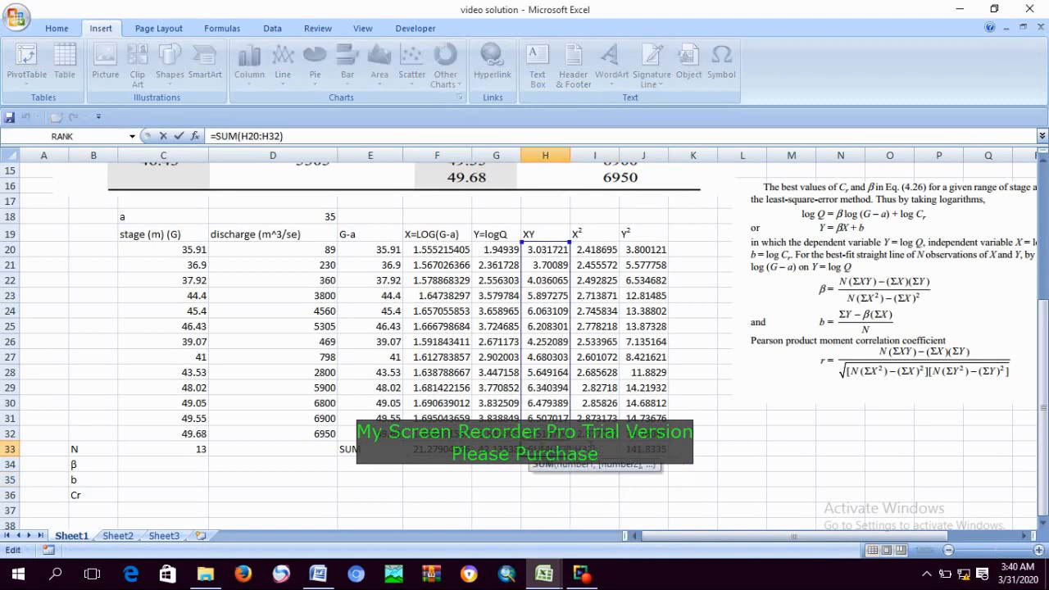
pyautogui.press('Return')
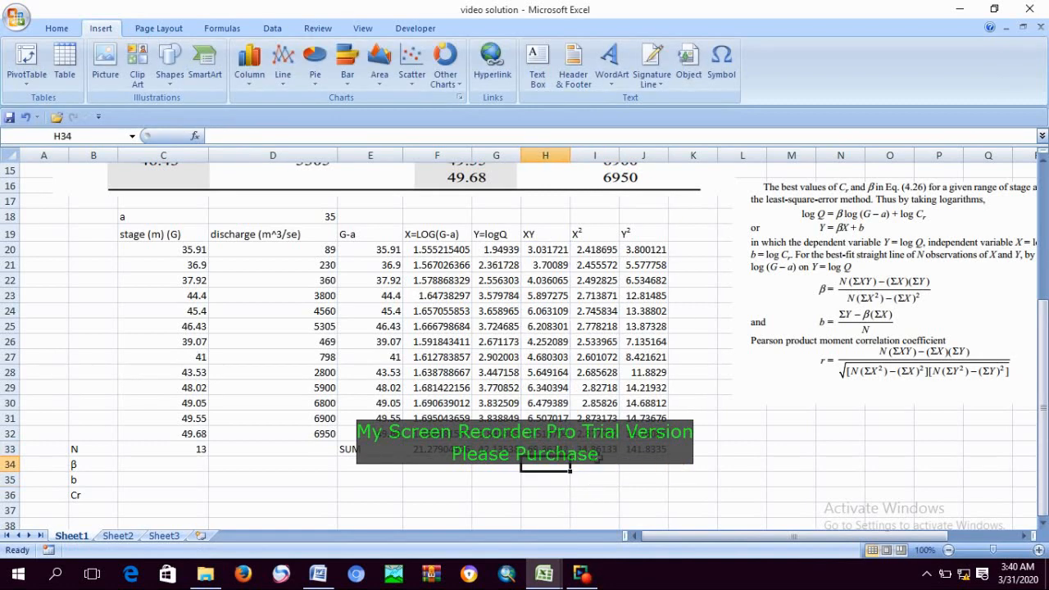
pyautogui.doubleClick(595, 448)
pyautogui.press('Return')
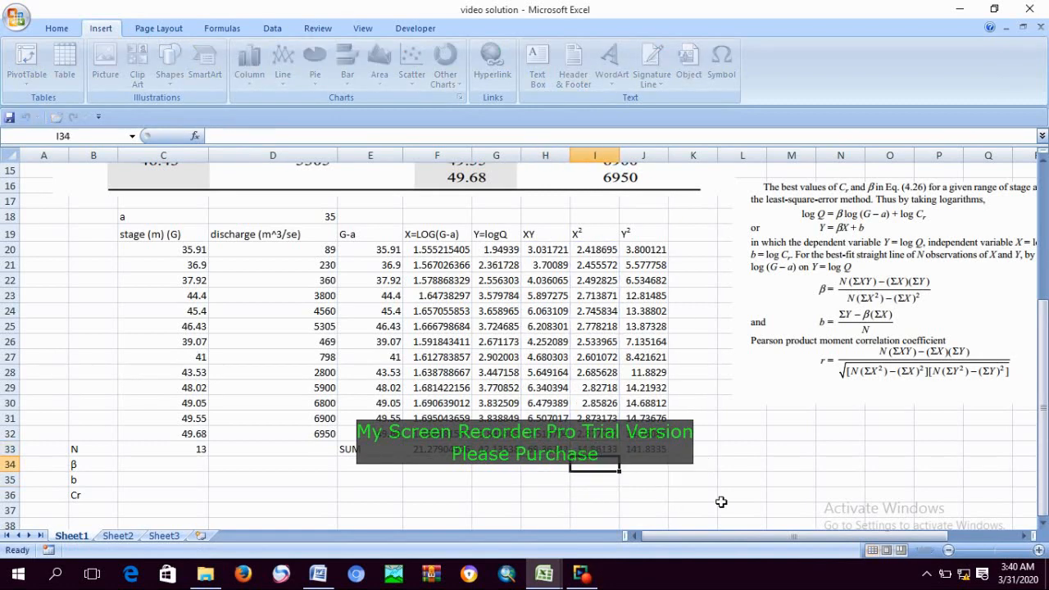
pyautogui.doubleClick(638, 450)
pyautogui.press('Return')
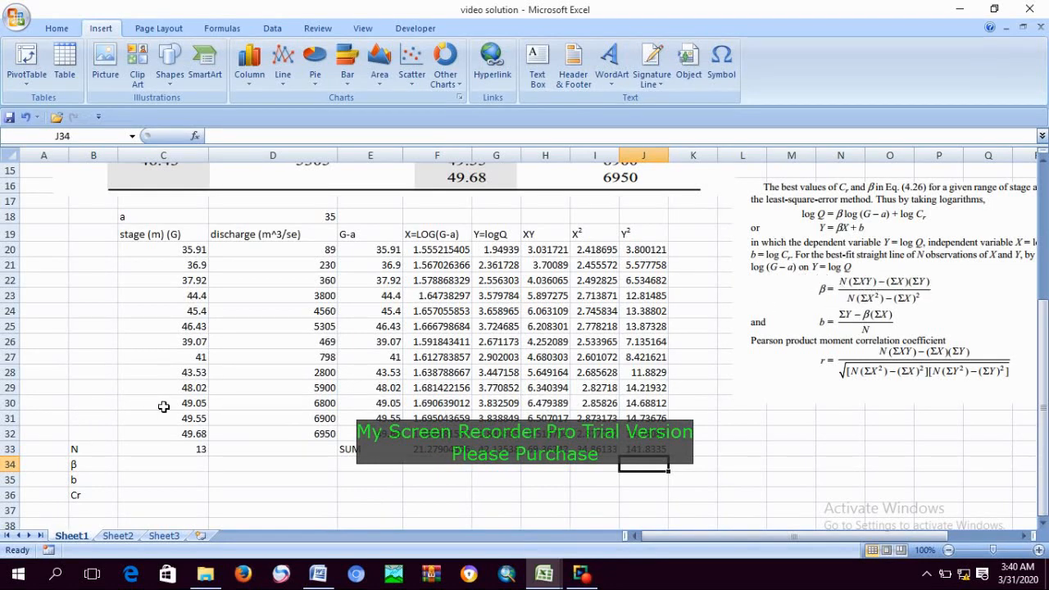
# Step: Start the β formula in C34 with the numerator =C33*(H33-(F33*G33)
pyautogui.click(171, 464)
pyautogui.write('=')
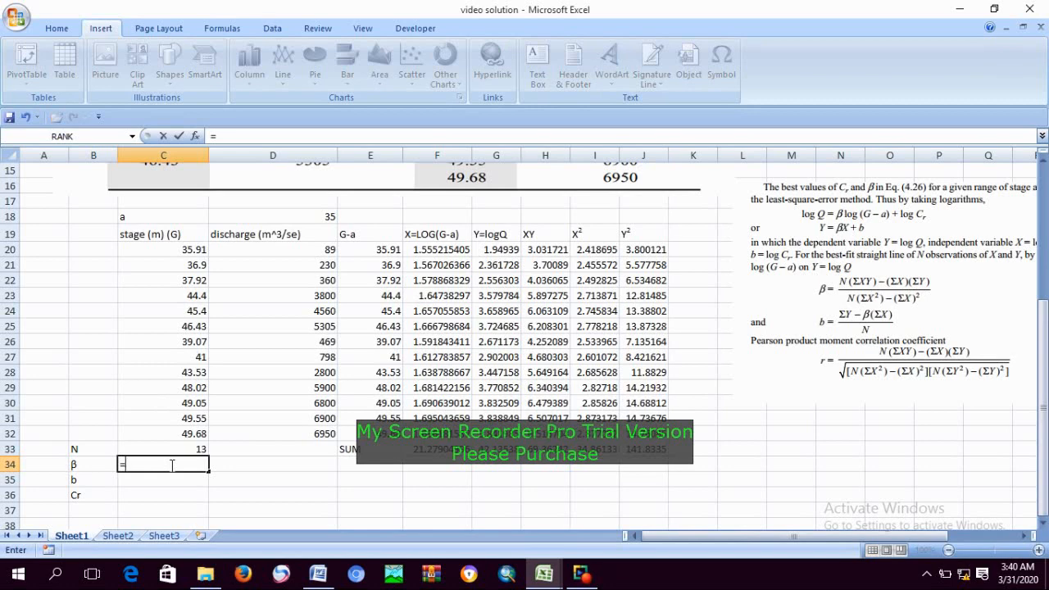
pyautogui.click(199, 449)
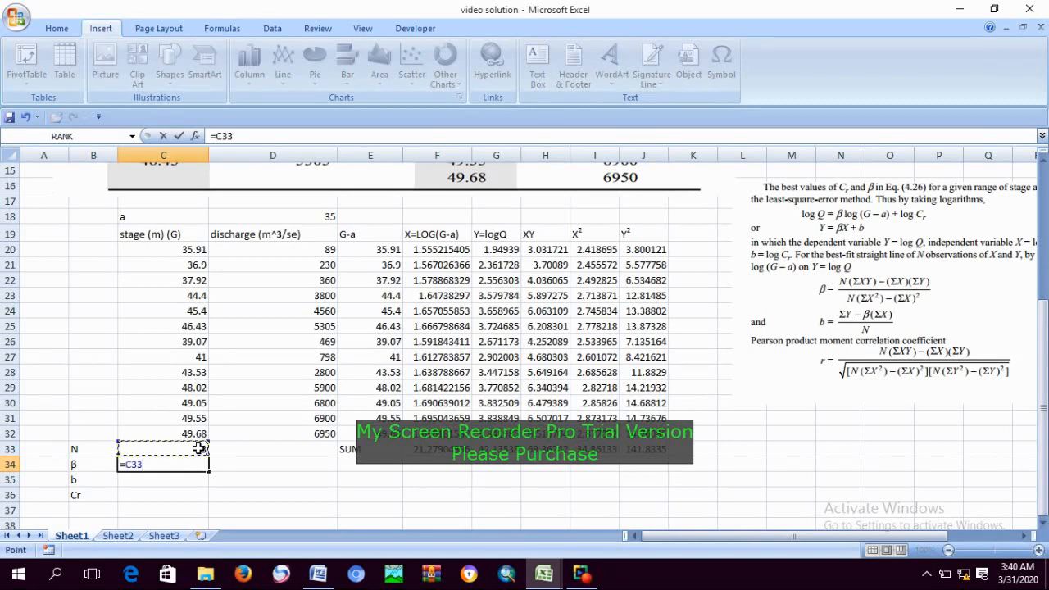
pyautogui.write('*')
pyautogui.click(545, 449)
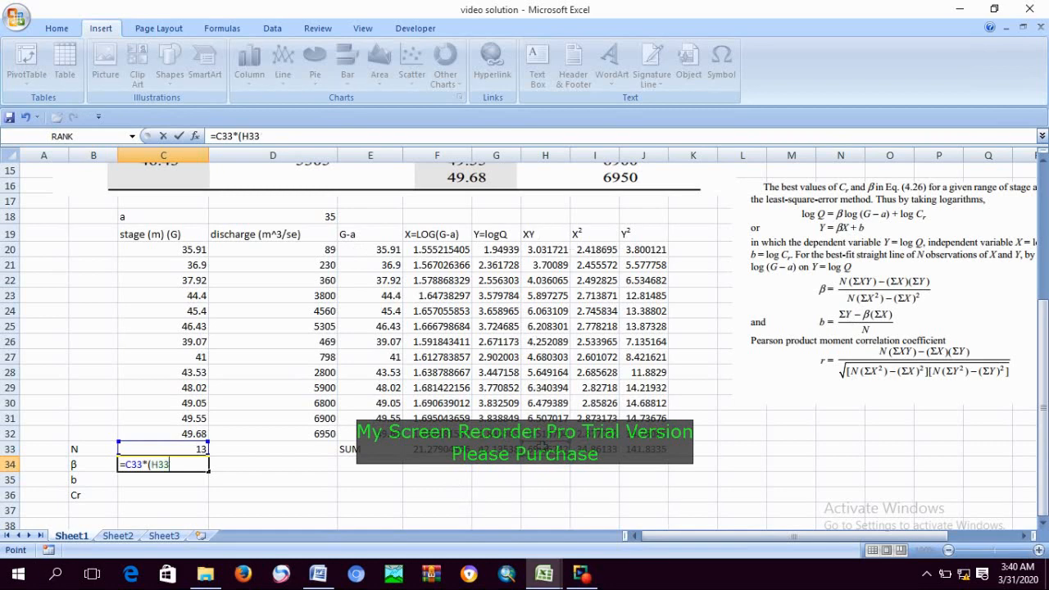
pyautogui.write('-')
pyautogui.write('(')
pyautogui.click(427, 449)
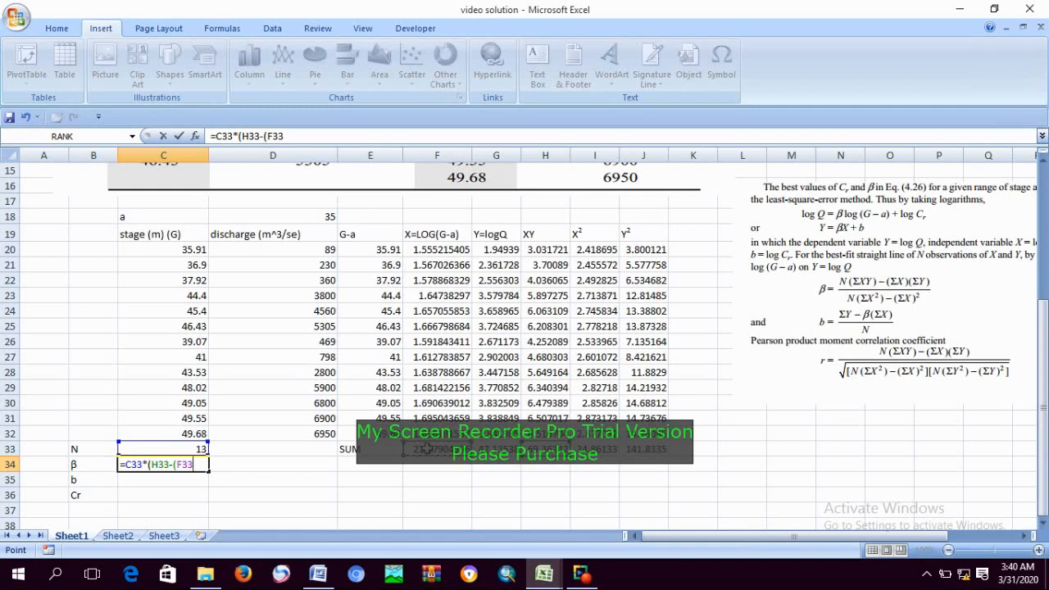
pyautogui.write('*')
pyautogui.click(493, 448)
pyautogui.write(')')
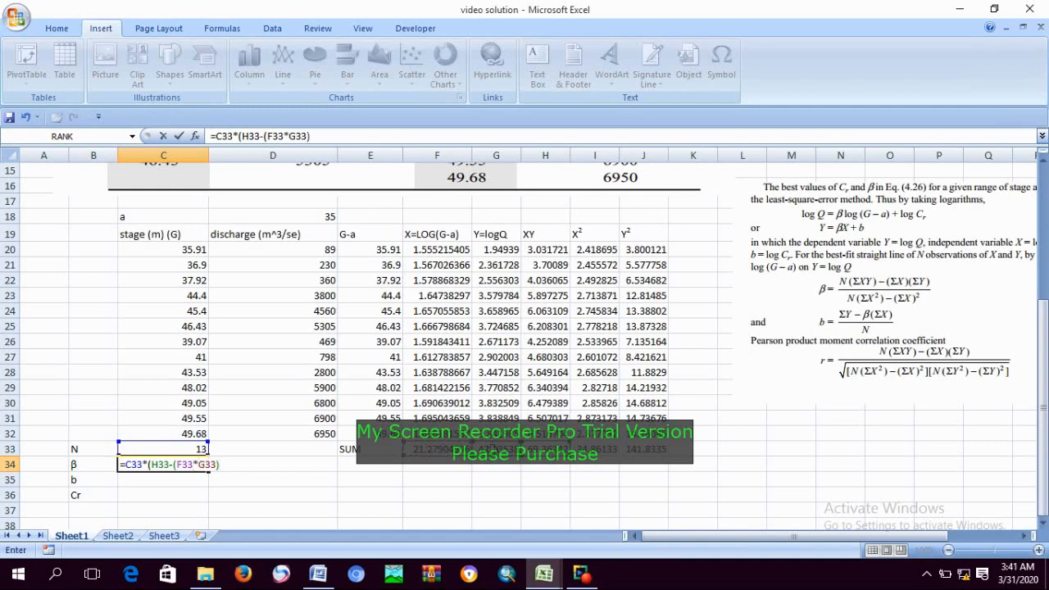
# Step: Finish the β formula in C34 by appending the denominator /(C33*I33-F33^2)
pyautogui.write('/(')
pyautogui.click(199, 448)
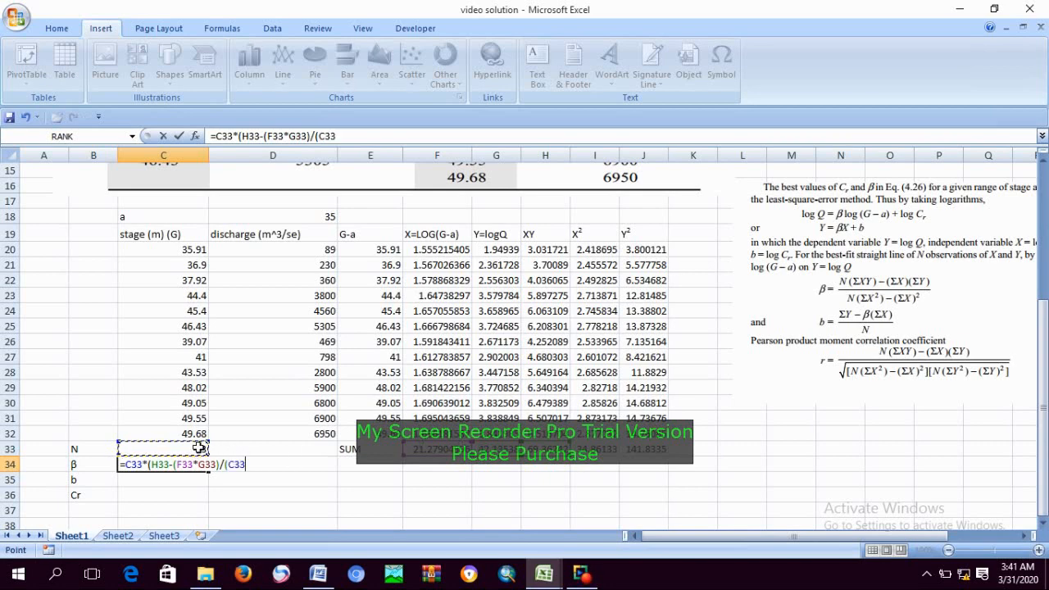
pyautogui.write('*')
pyautogui.click(593, 450)
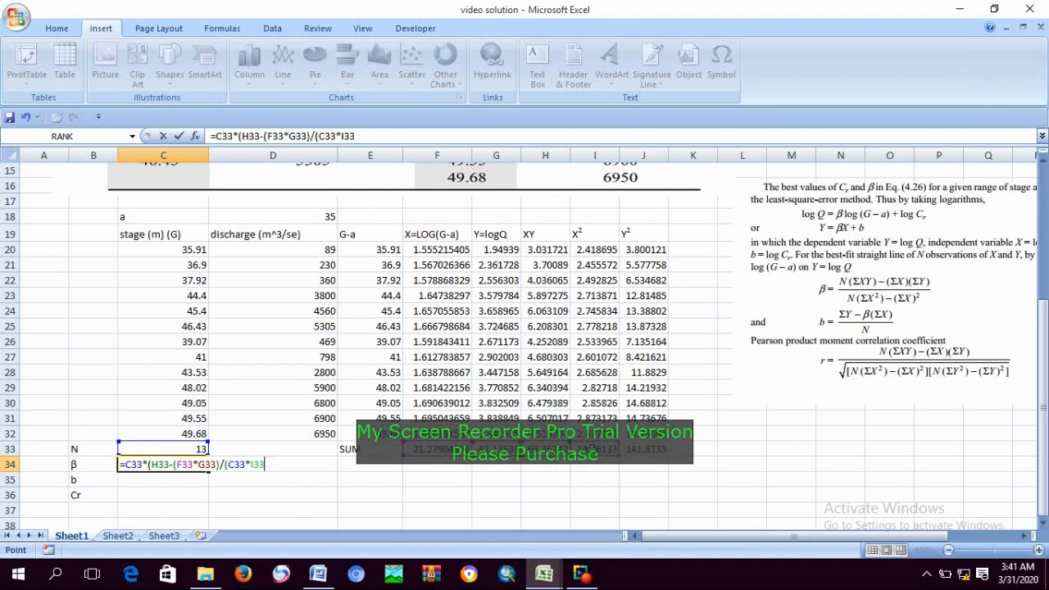
pyautogui.write('-')
pyautogui.click(437, 449)
pyautogui.write('^2)')
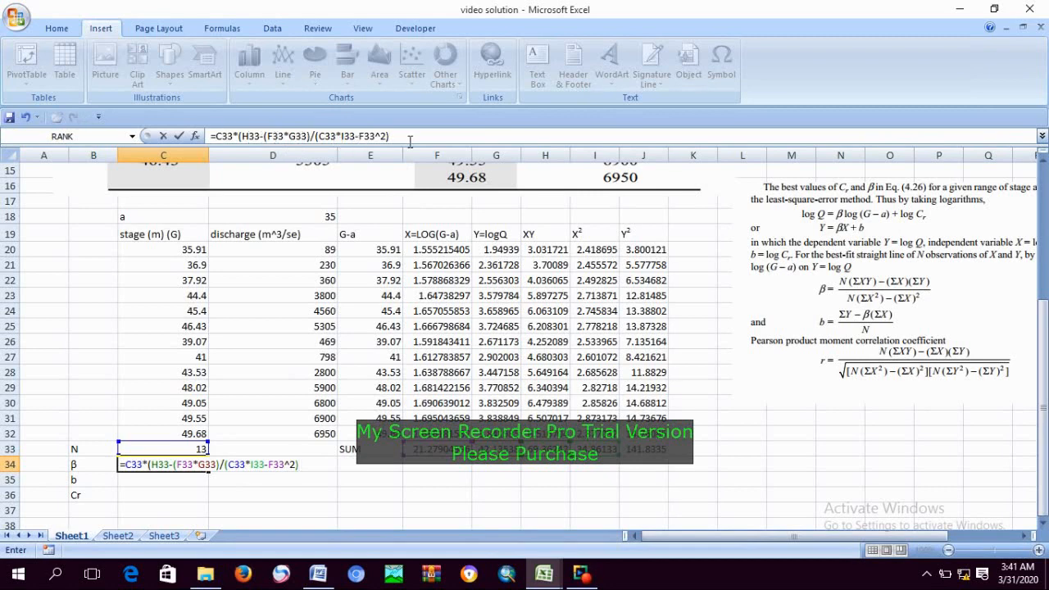
pyautogui.press('Return')
pyautogui.click(495, 344)
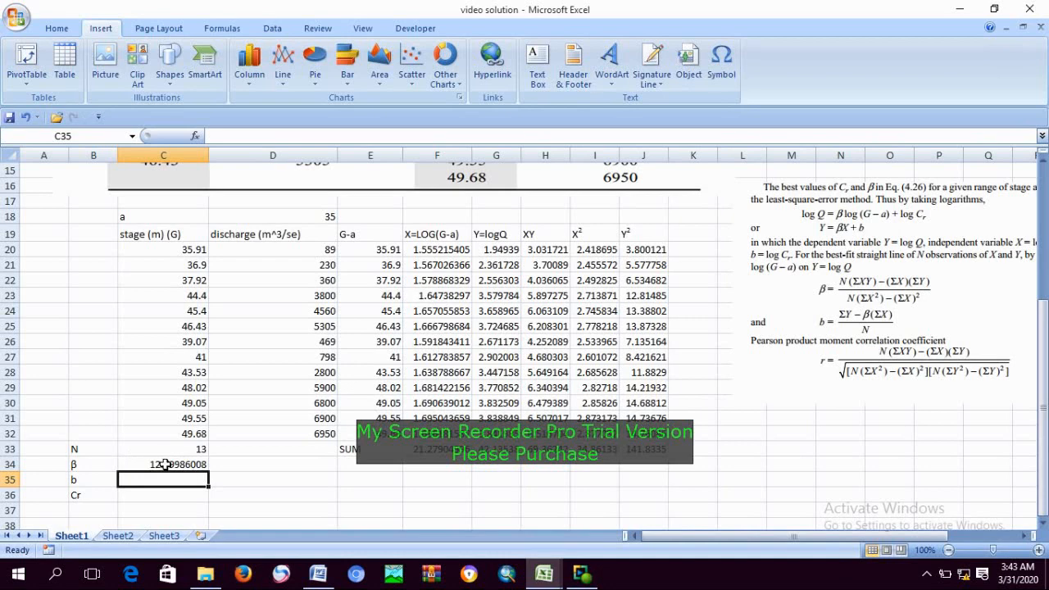
# Step: Review the β formula in C34 against the regression equation, leaving it as it is
pyautogui.doubleClick(165, 464)
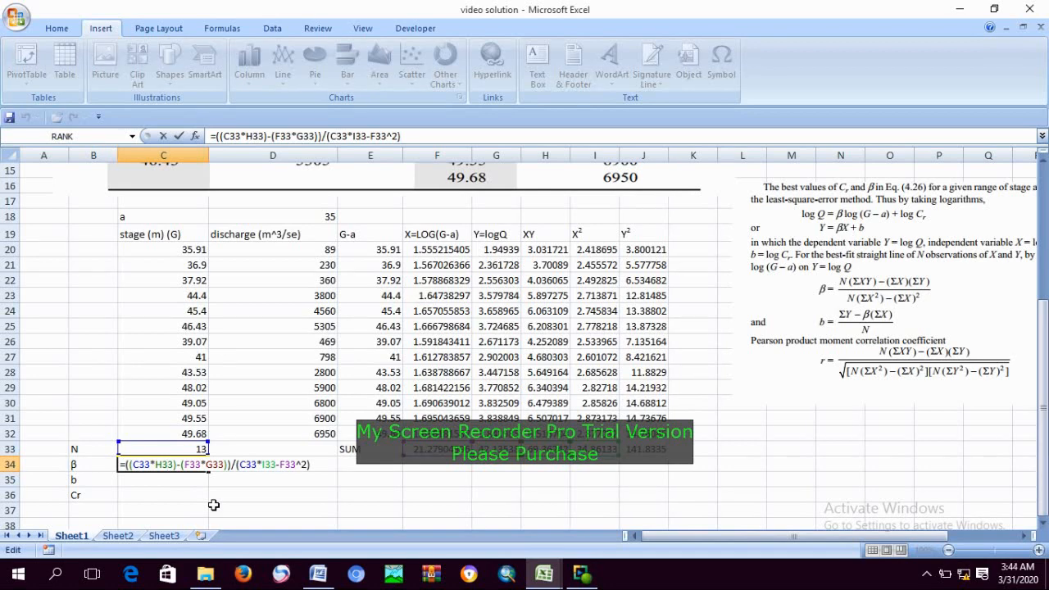
pyautogui.press('Return')
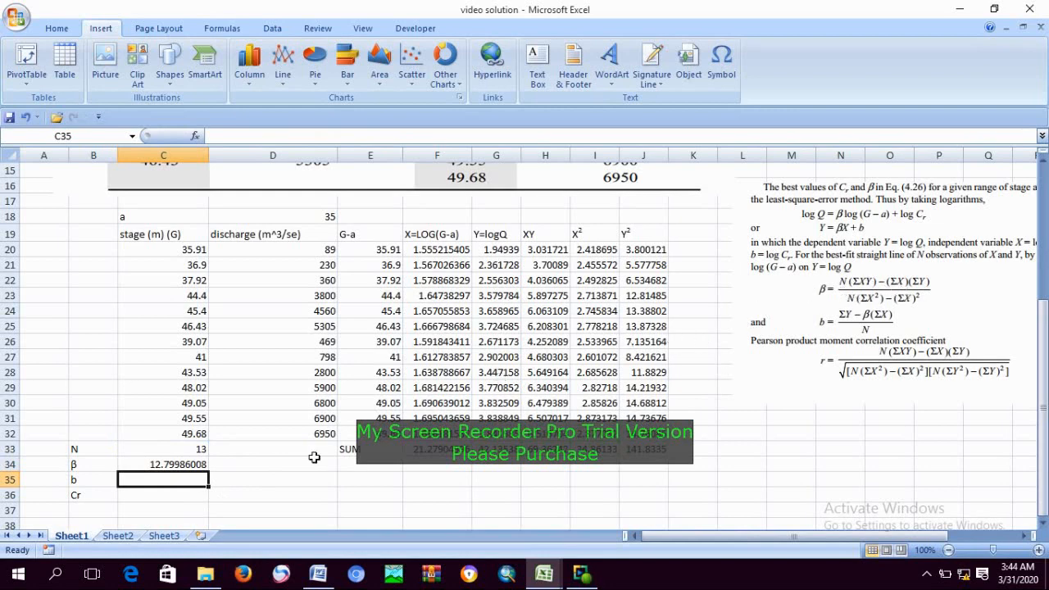
pyautogui.doubleClick(165, 465)
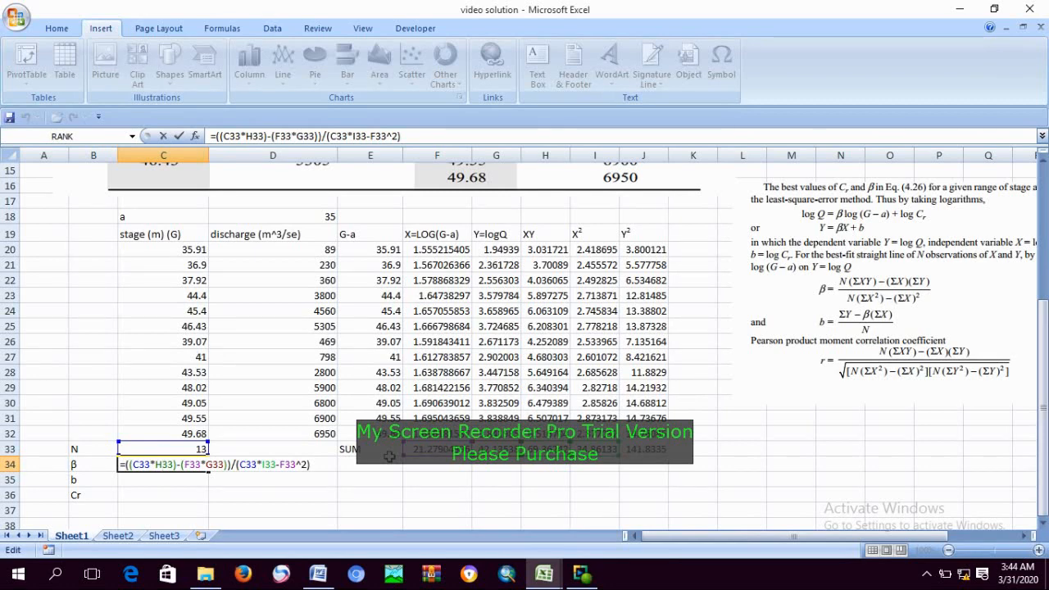
pyautogui.press('Return')
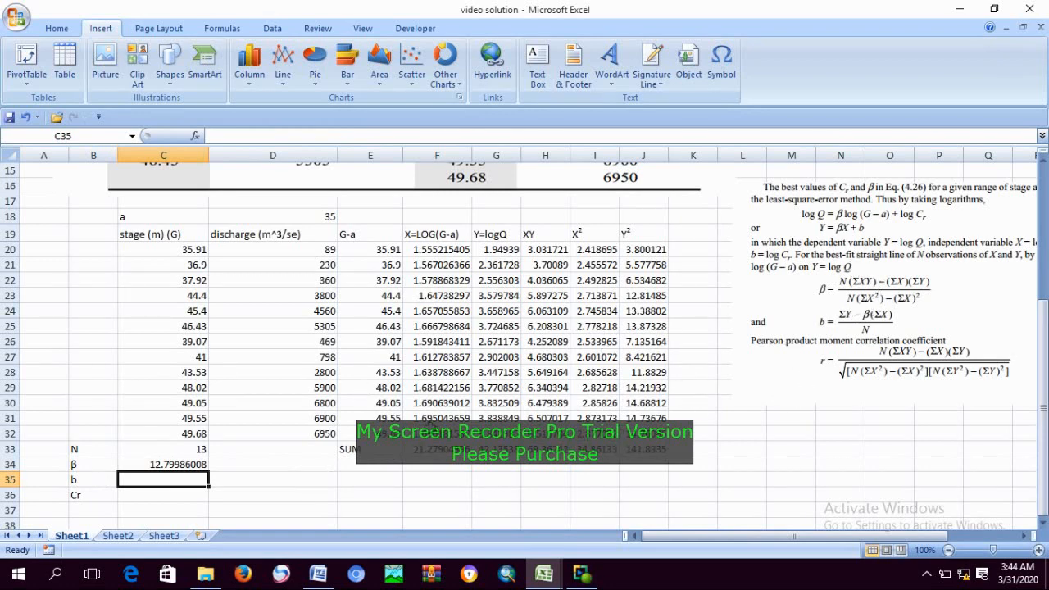
# Step: Compute b in C35 with the formula =(G33-C34*F33)/C33
pyautogui.write('=')
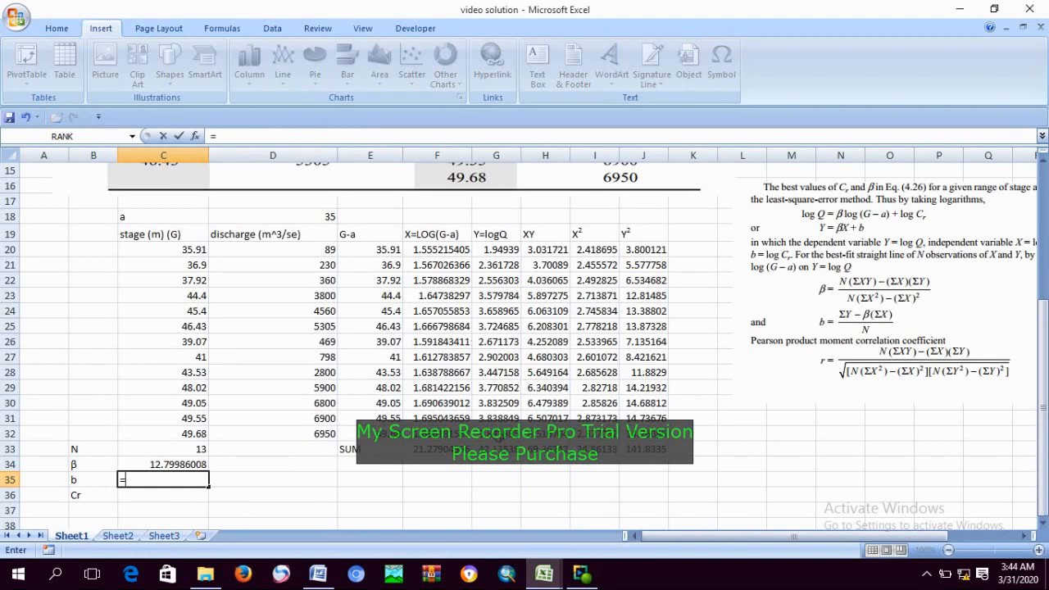
pyautogui.click(496, 449)
pyautogui.write('-')
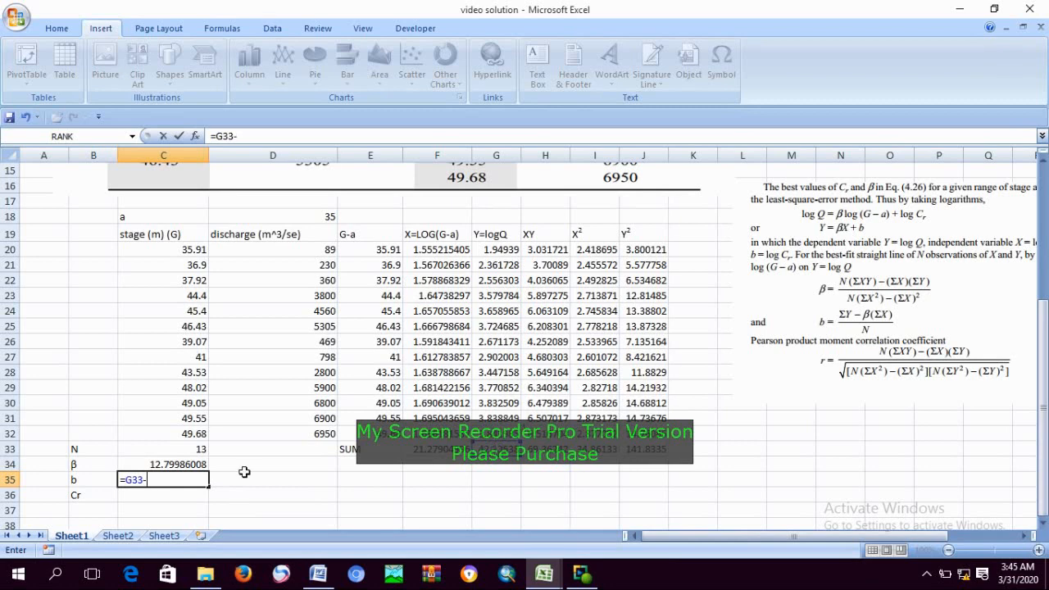
pyautogui.click(169, 463)
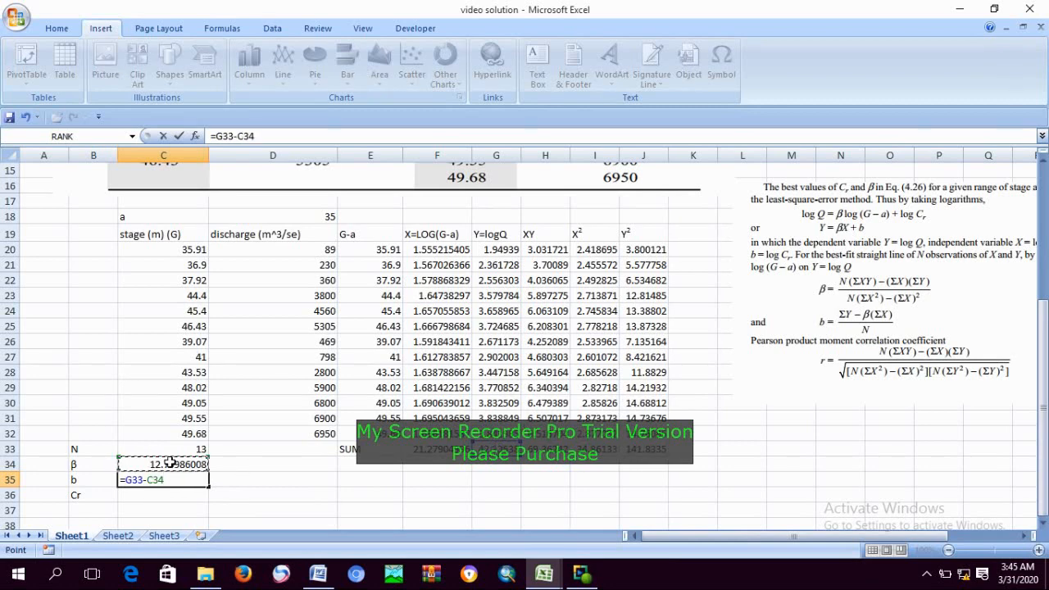
pyautogui.write('*')
pyautogui.click(435, 449)
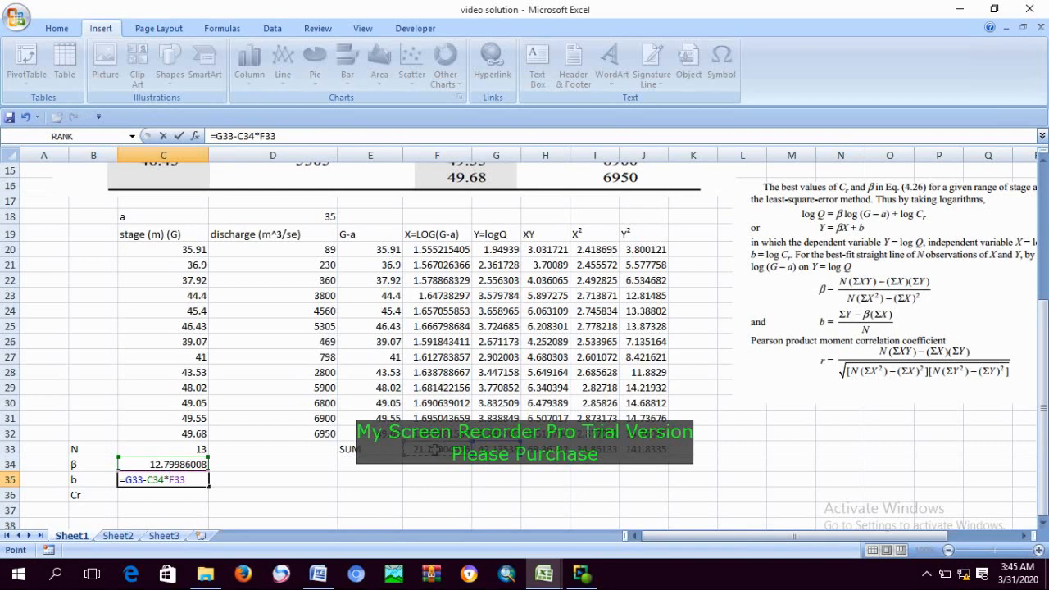
pyautogui.write(')')
pyautogui.click(125, 481)
pyautogui.write('(')
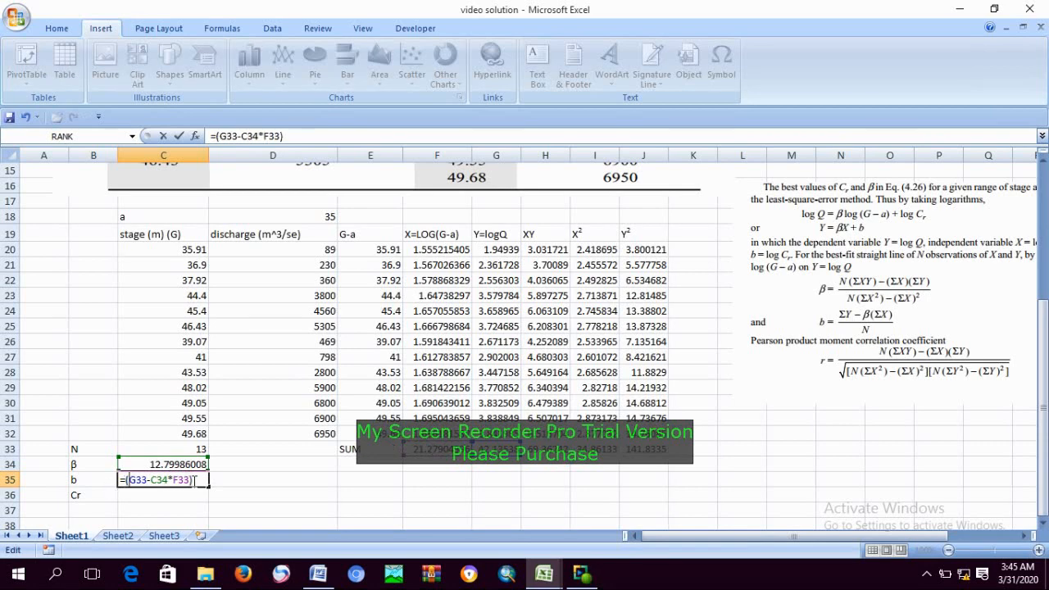
pyautogui.write('/')
pyautogui.click(201, 447)
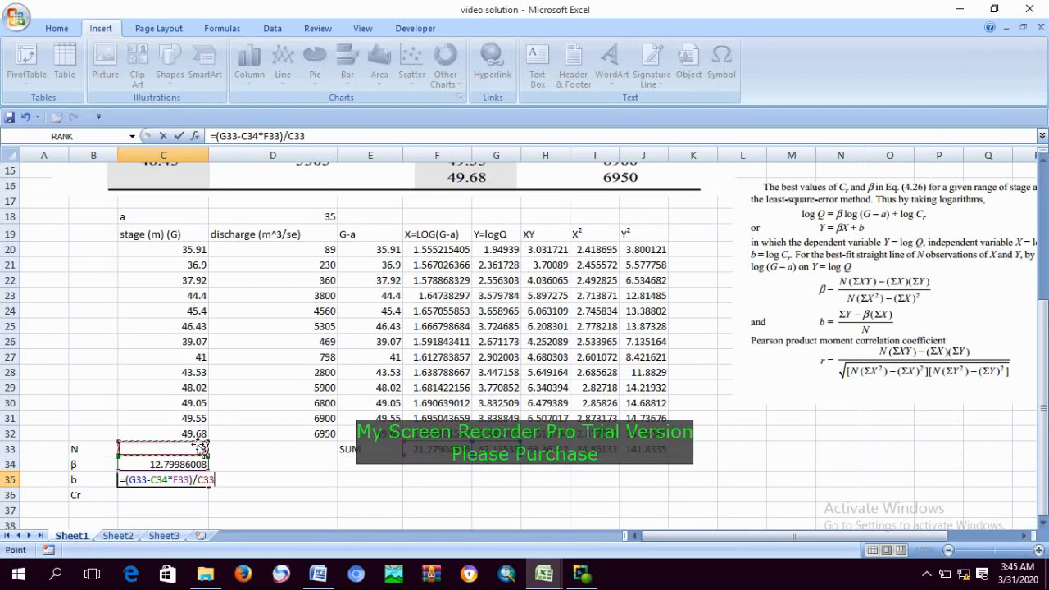
pyautogui.press('Return')
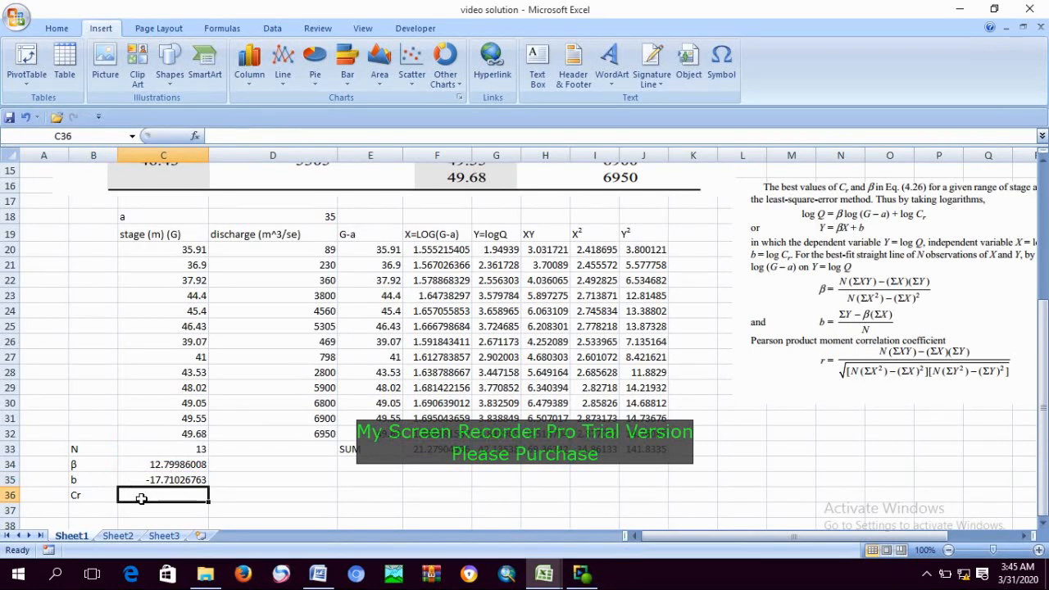
# Step: Compute Cr in C36 as 10 raised to b with the formula =10^C35
pyautogui.write('=')
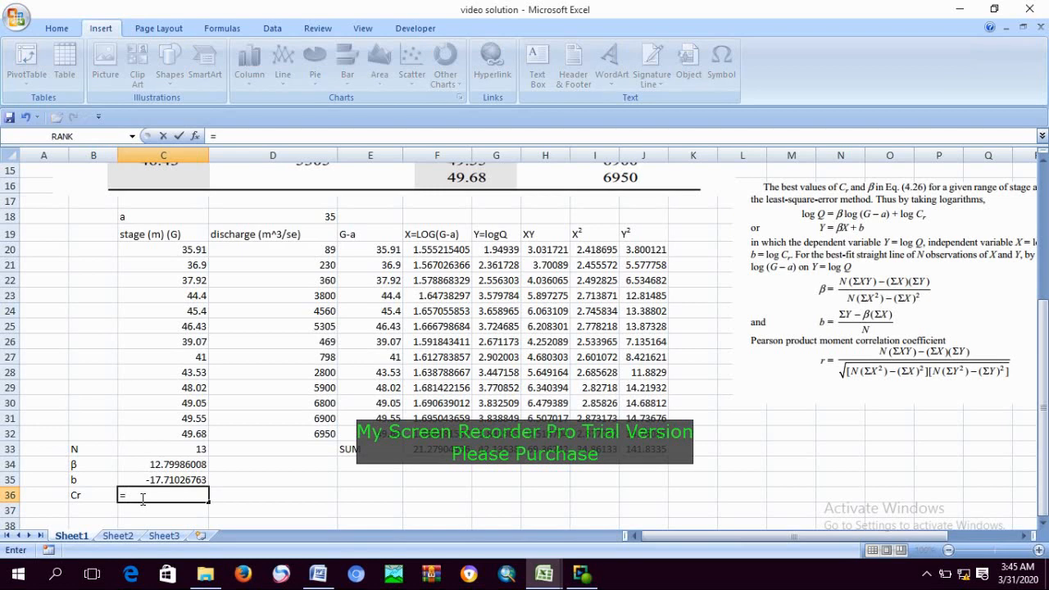
pyautogui.write('106')
pyautogui.press('BackSpace')
pyautogui.write('^')
pyautogui.click(172, 477)
pyautogui.press('Return')
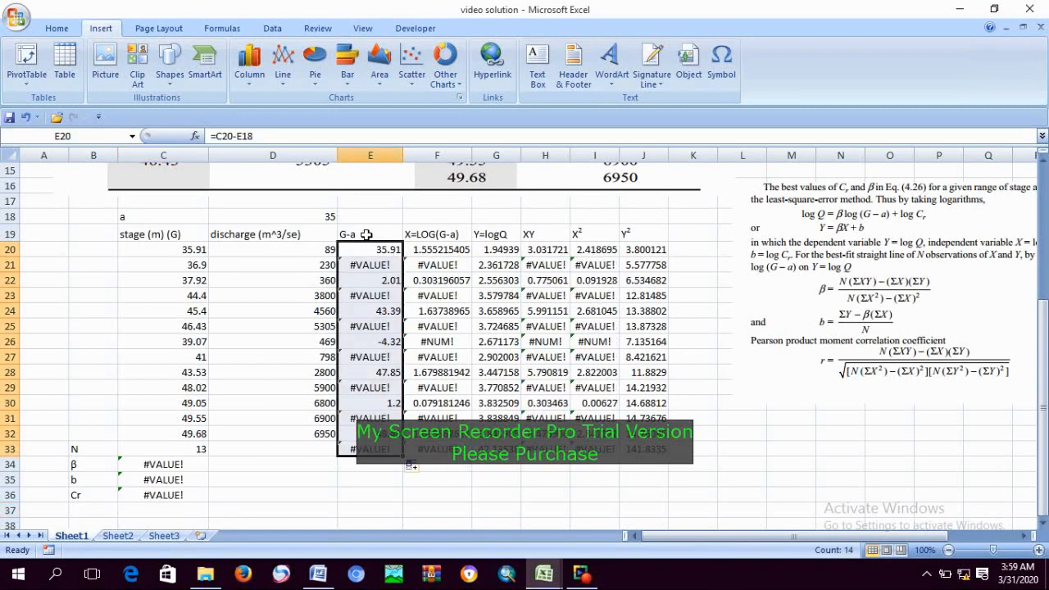
# Step: Correct the G-a formula in E20 to =C20-D18 and fill it down the column
pyautogui.doubleClick(362, 234)
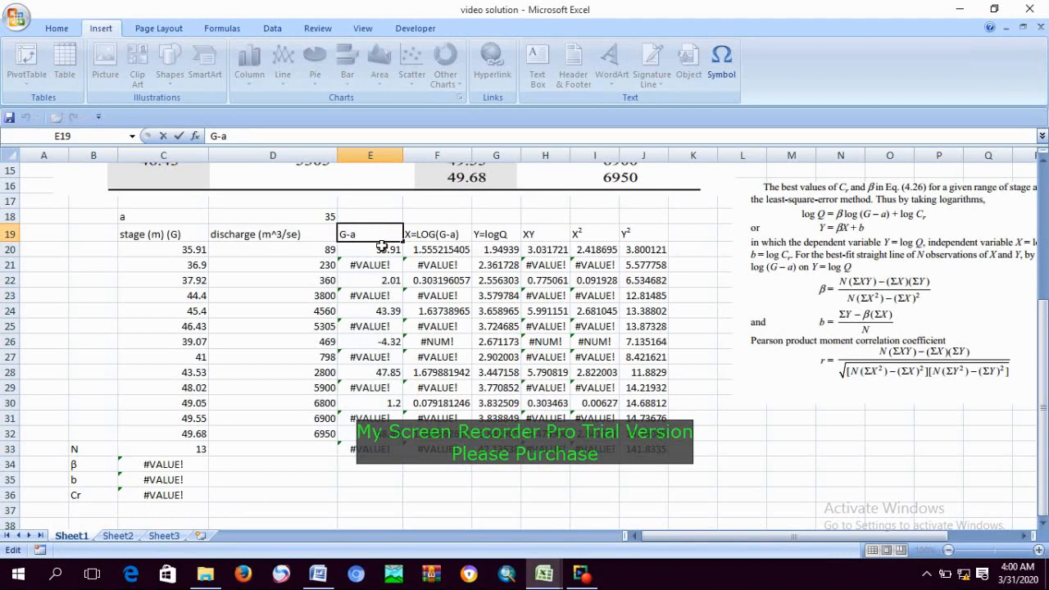
pyautogui.doubleClick(384, 249)
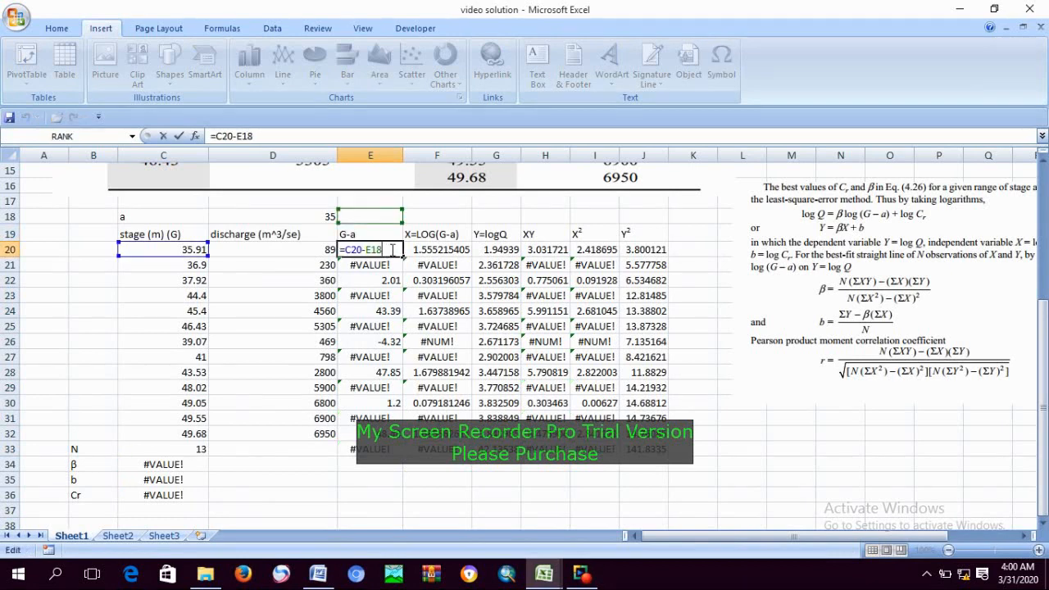
pyautogui.press('BackSpace')
pyautogui.press('BackSpace')
pyautogui.press('BackSpace')
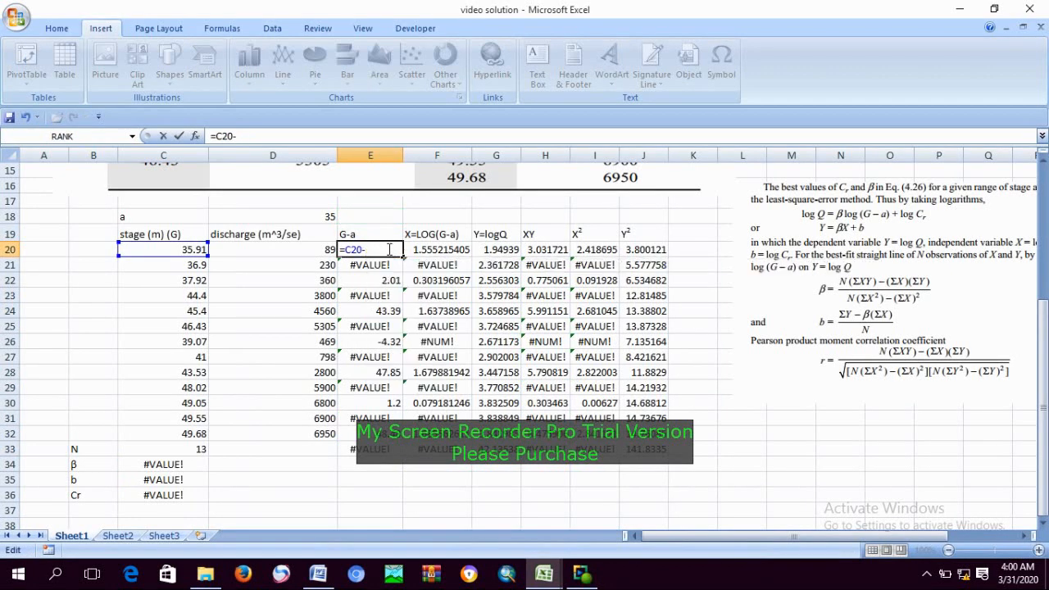
pyautogui.click(329, 216)
pyautogui.press('Return')
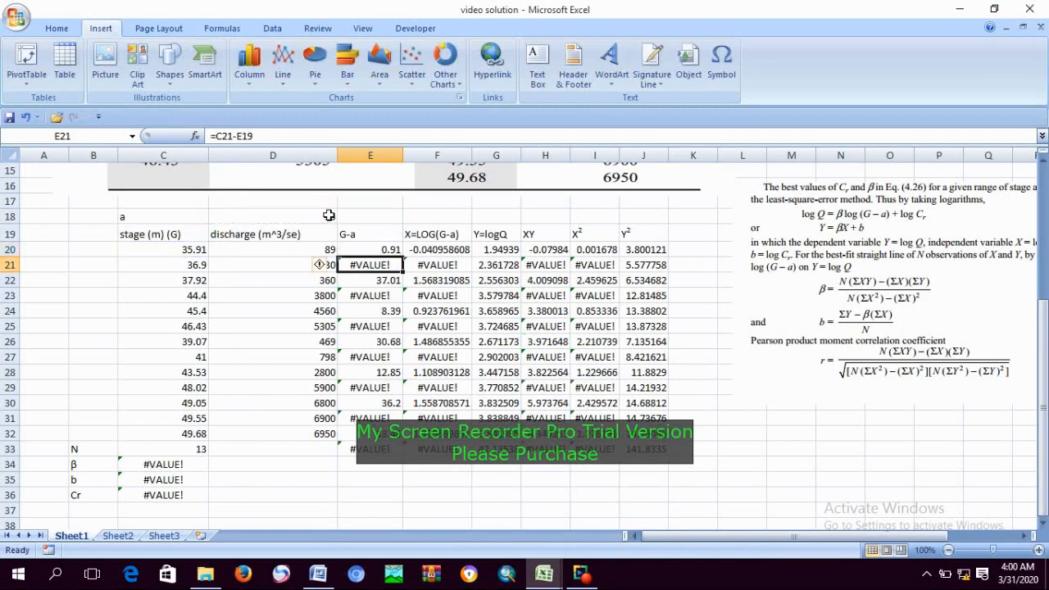
pyautogui.click(386, 250)
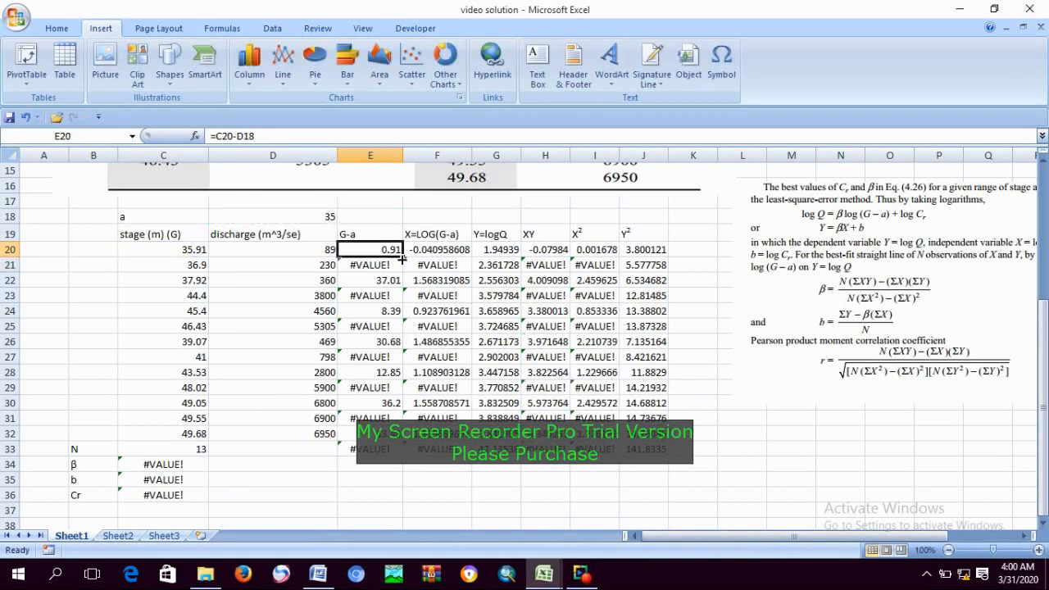
pyautogui.doubleClick(402, 256)
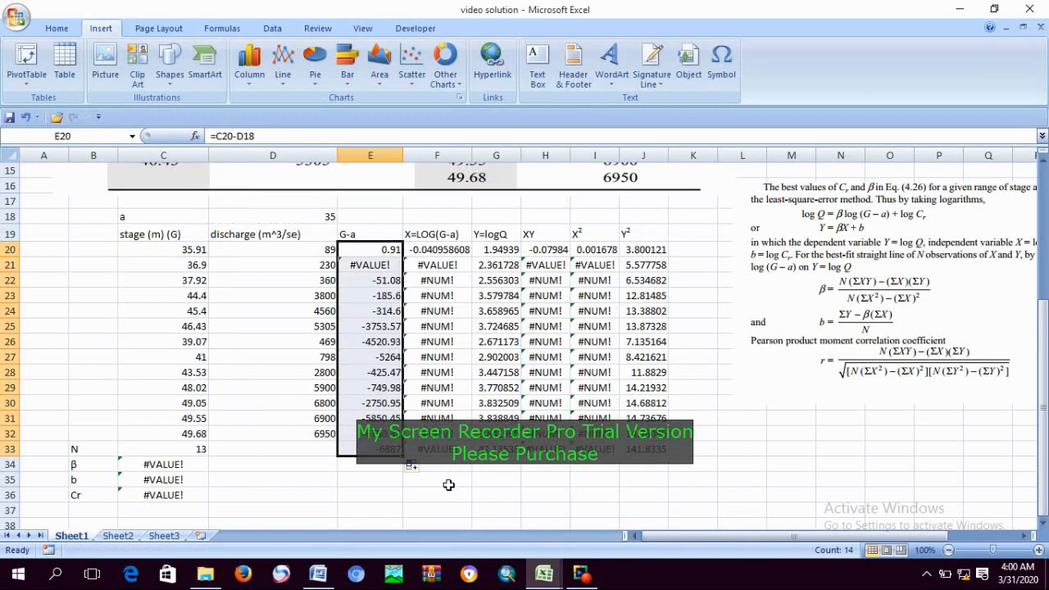
# Step: Make the D18 reference in E20 absolute, giving =C20-$D$18, and refill the G-a column with it
pyautogui.doubleClick(386, 250)
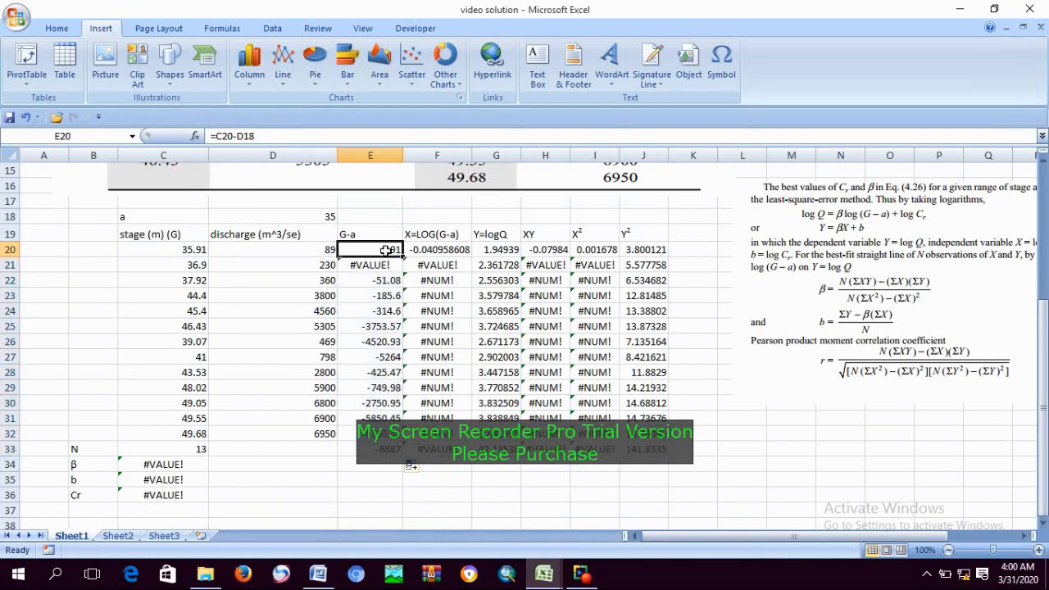
pyautogui.moveTo(387, 250); pyautogui.dragTo(367, 250)
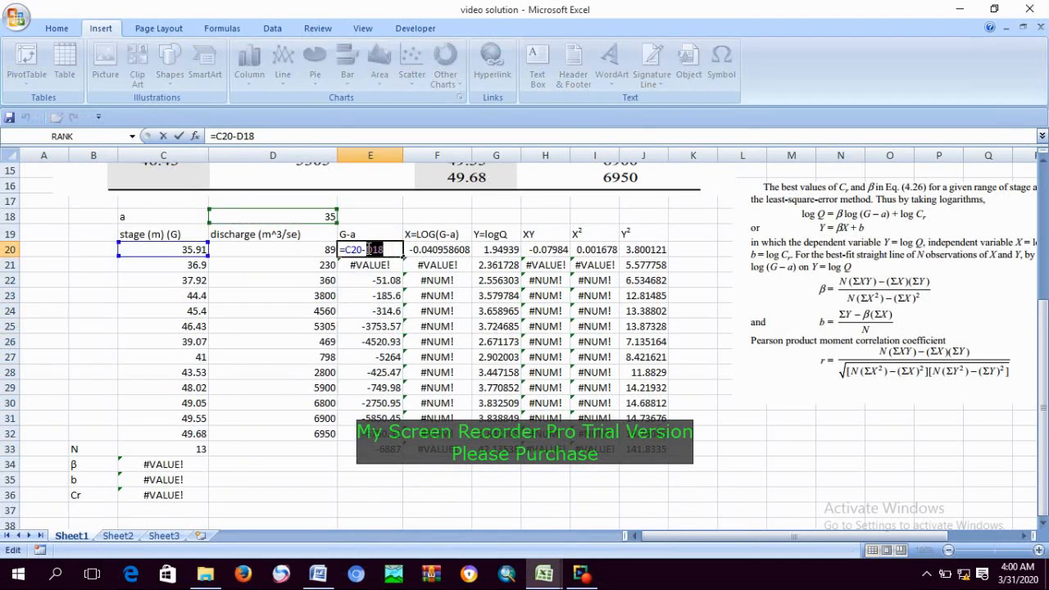
pyautogui.press('F4')
pyautogui.press('Return')
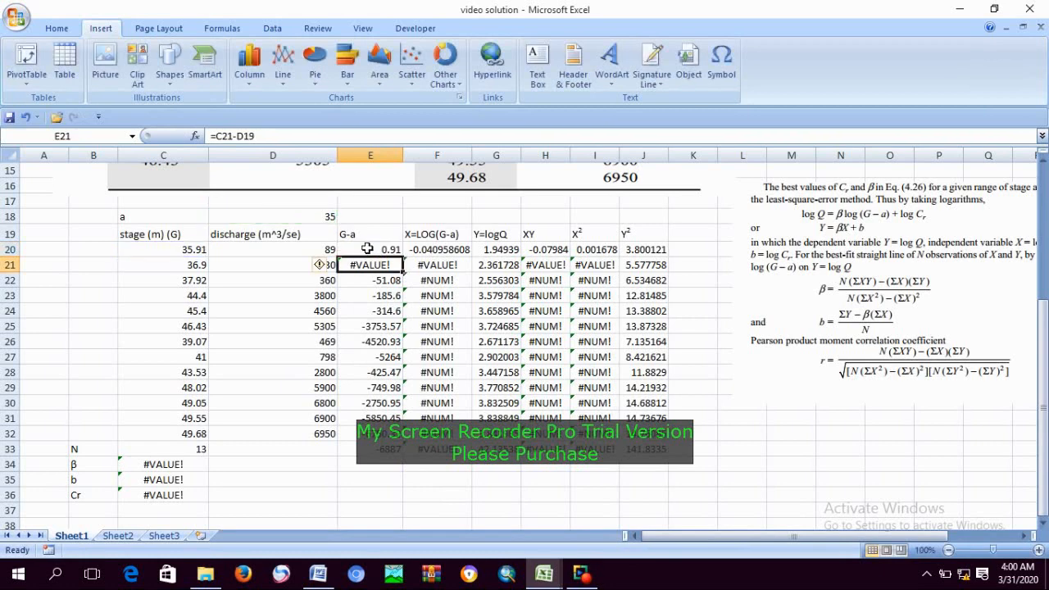
pyautogui.click(368, 248)
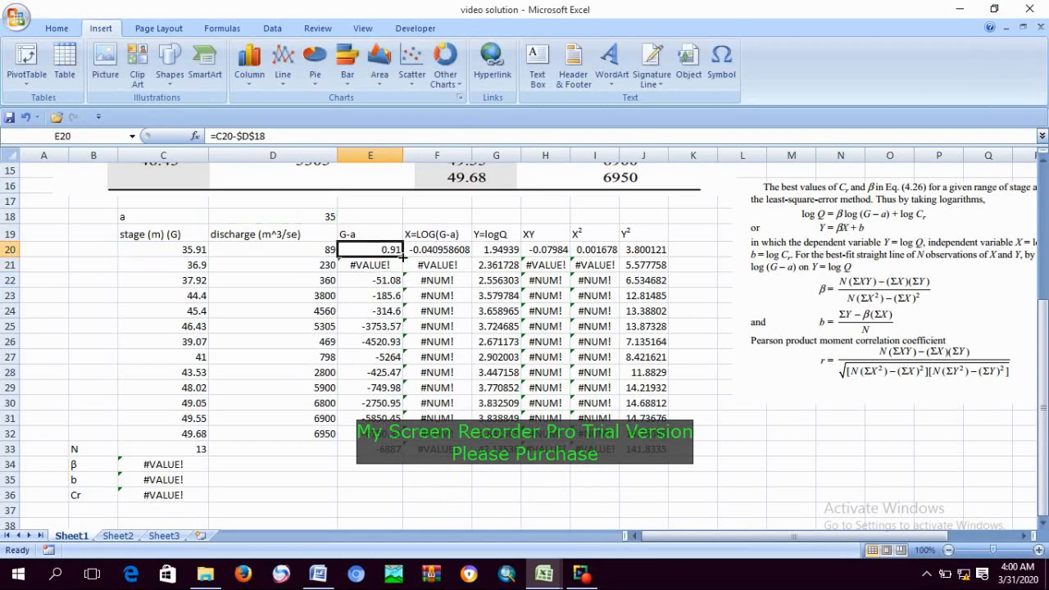
pyautogui.doubleClick(403, 257)
pyautogui.click(459, 497)
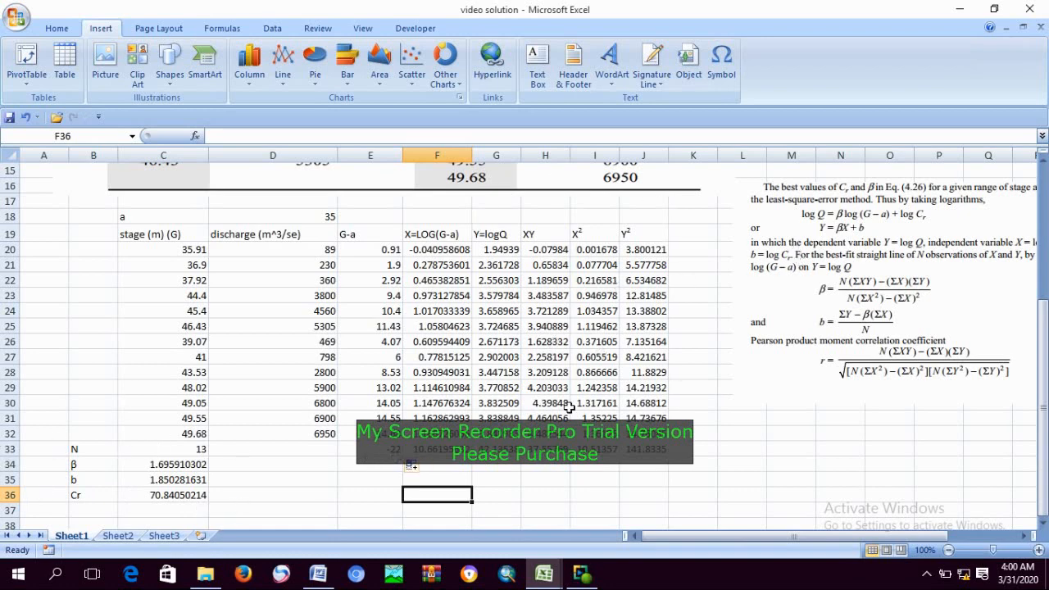
# Step: Switch to the Word solution document, review problem 4.11, and enter Q= on a new page after the regression equations
pyautogui.click(320, 575)
pyautogui.tripleClick(848, 250)
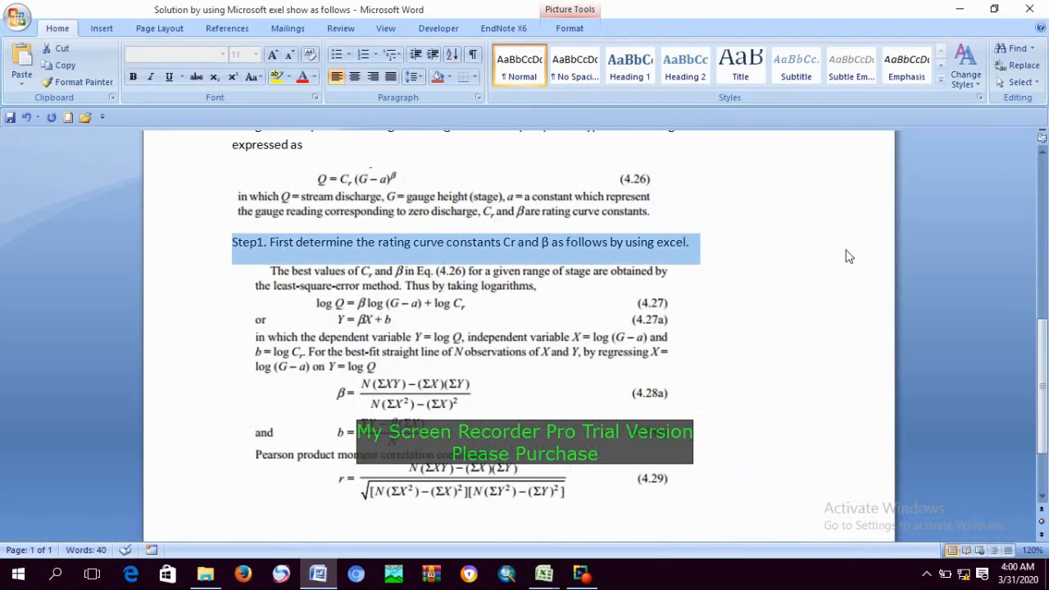
pyautogui.click(848, 257)
pyautogui.scroll(8, 847, 252)
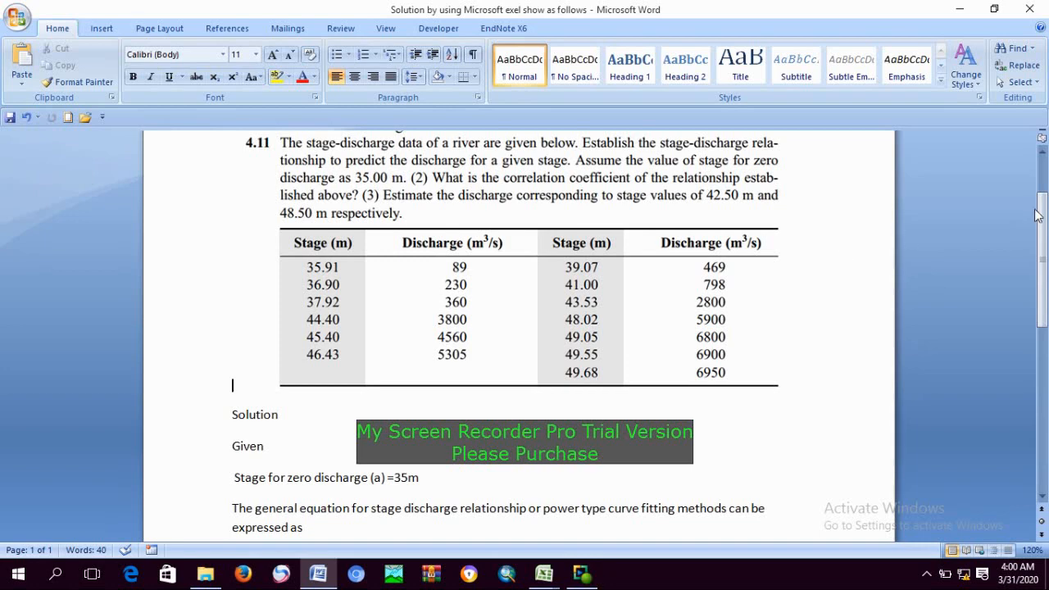
pyautogui.moveTo(1043, 238); pyautogui.dragTo(1042, 415)
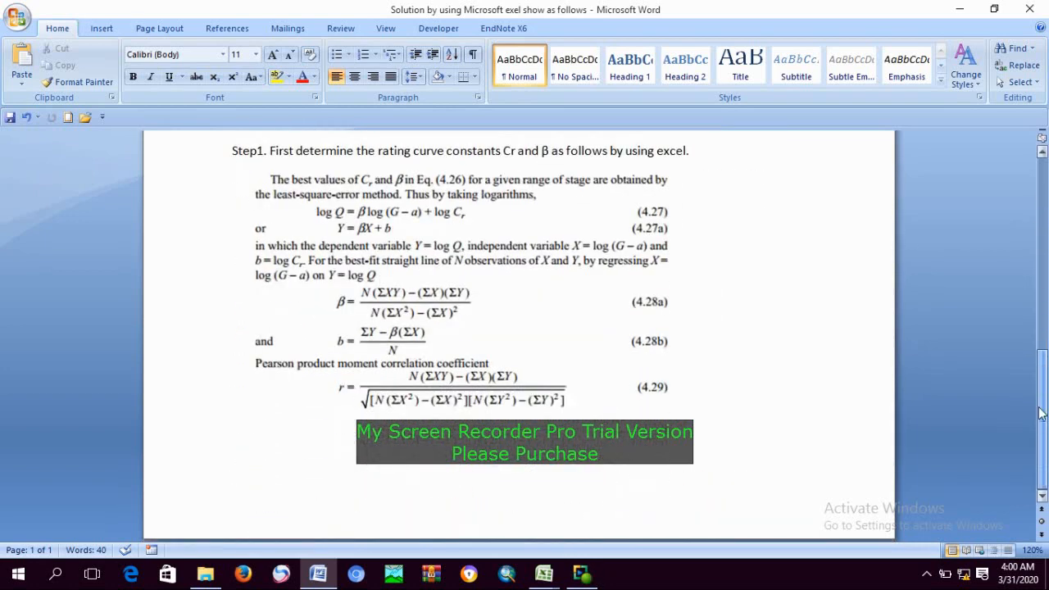
pyautogui.click(286, 509)
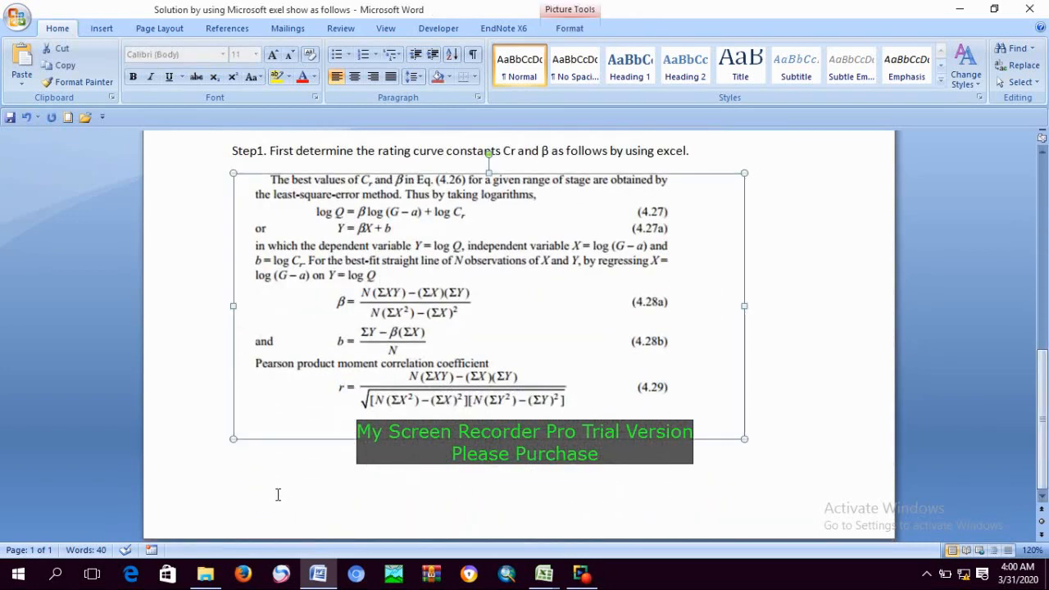
pyautogui.click(753, 441)
pyautogui.hotkey('ctrl', 'End')
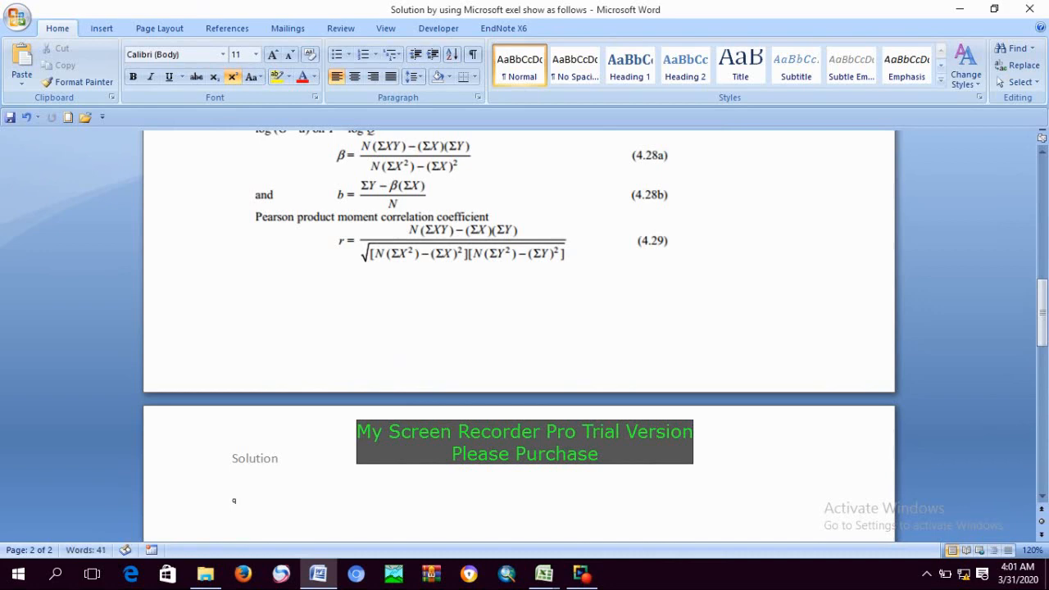
pyautogui.write('Q=')
# Step: Copy the N, β, b and Cr results in A33:C36 from the Excel workbook and paste them below Q= in the Word document
pyautogui.moveTo(542, 576)
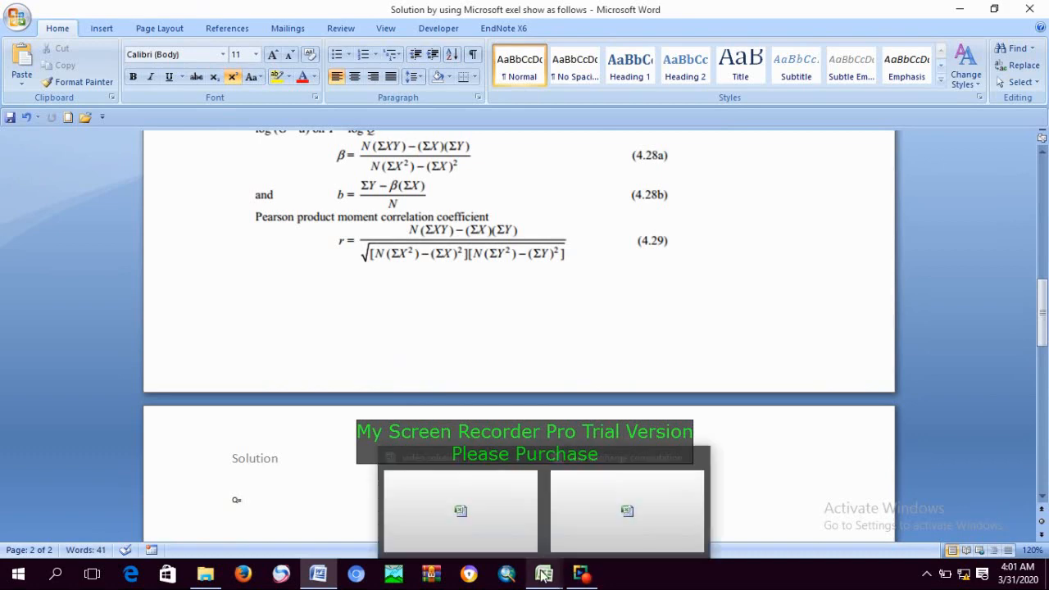
pyautogui.click(476, 532)
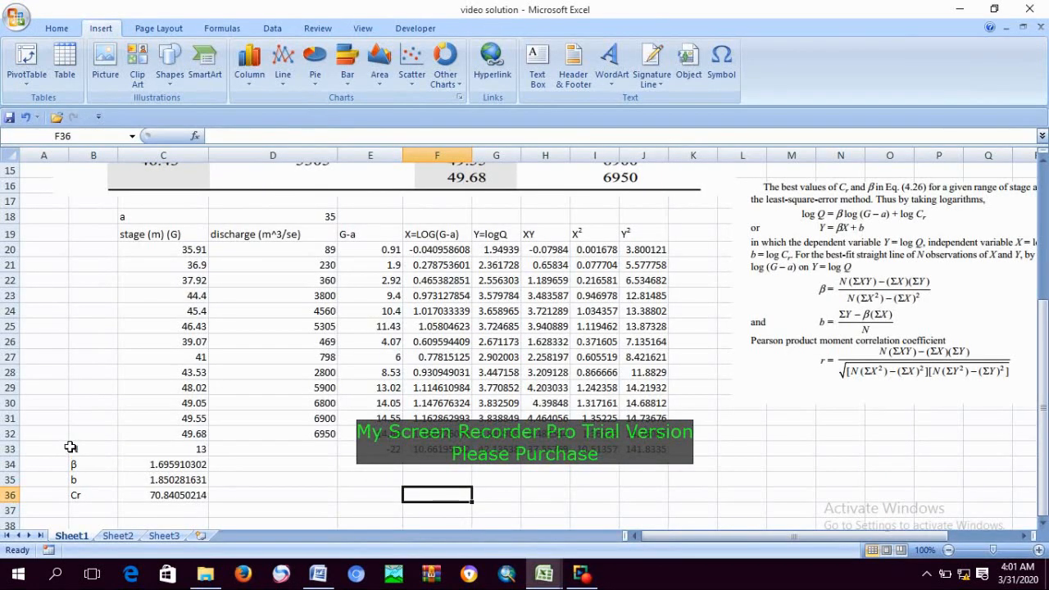
pyautogui.moveTo(64, 449); pyautogui.dragTo(161, 495)
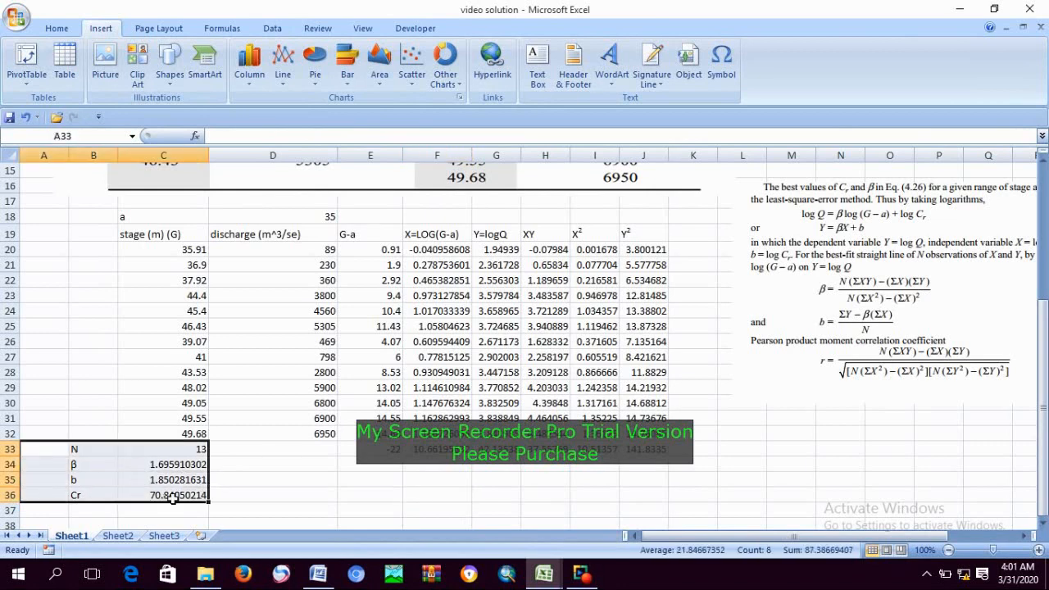
pyautogui.rightClick(142, 457)
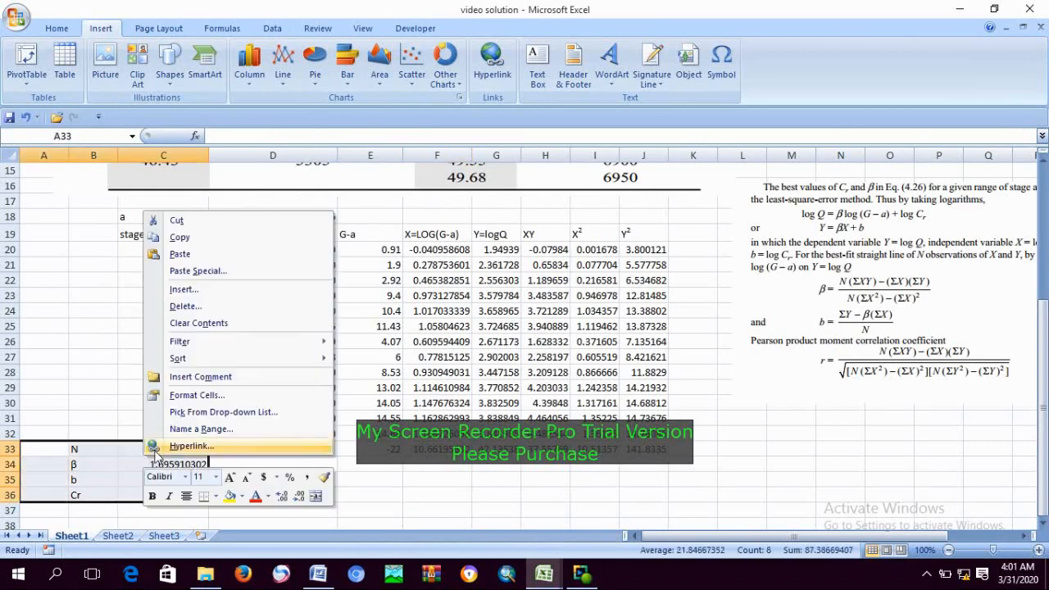
pyautogui.click(180, 236)
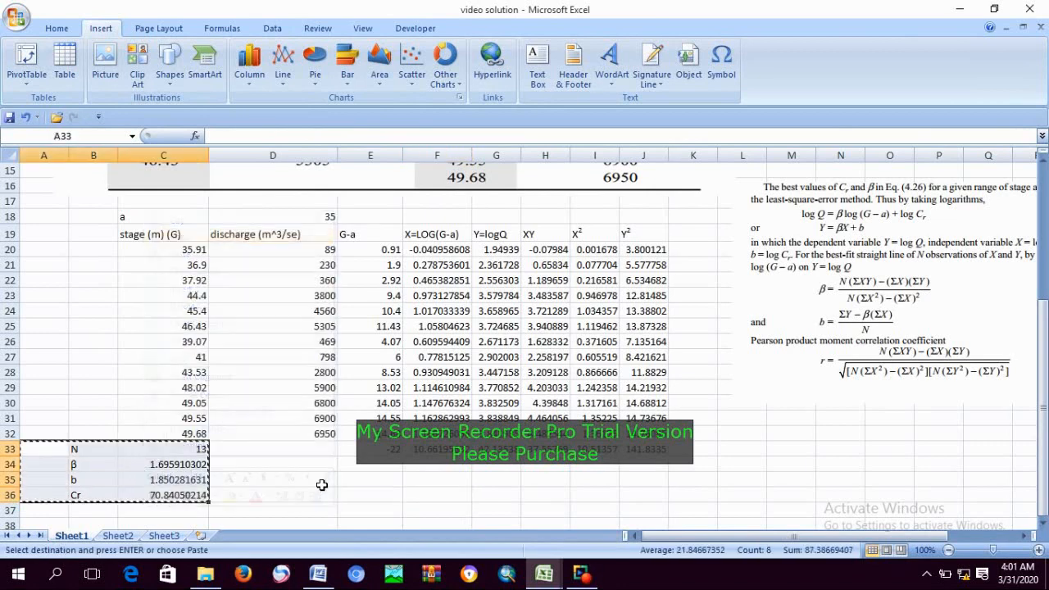
pyautogui.click(325, 579)
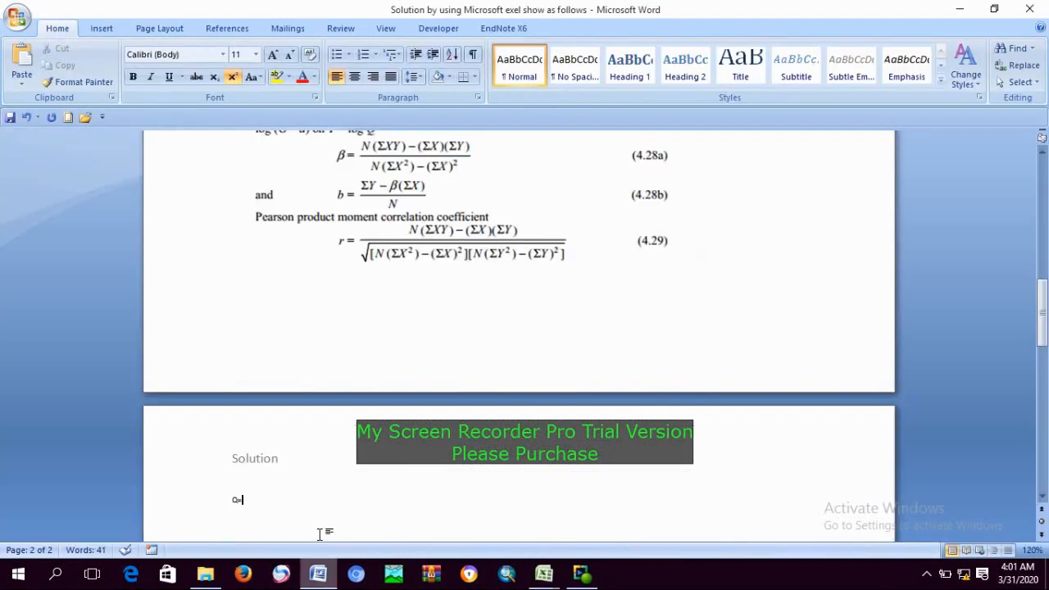
pyautogui.rightClick(391, 483)
pyautogui.click(353, 503)
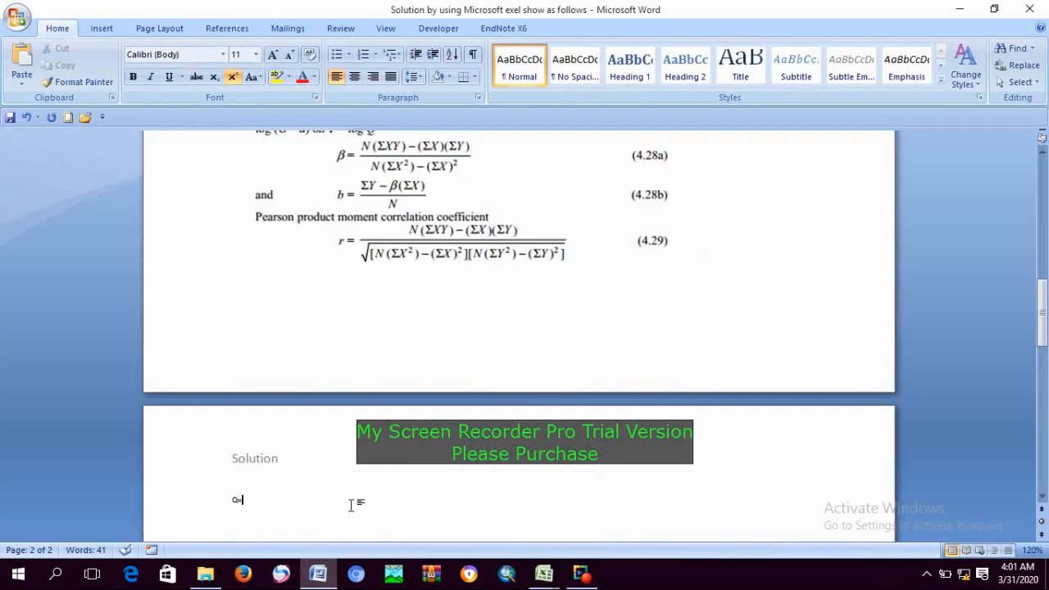
pyautogui.rightClick(354, 507)
pyautogui.click(392, 270)
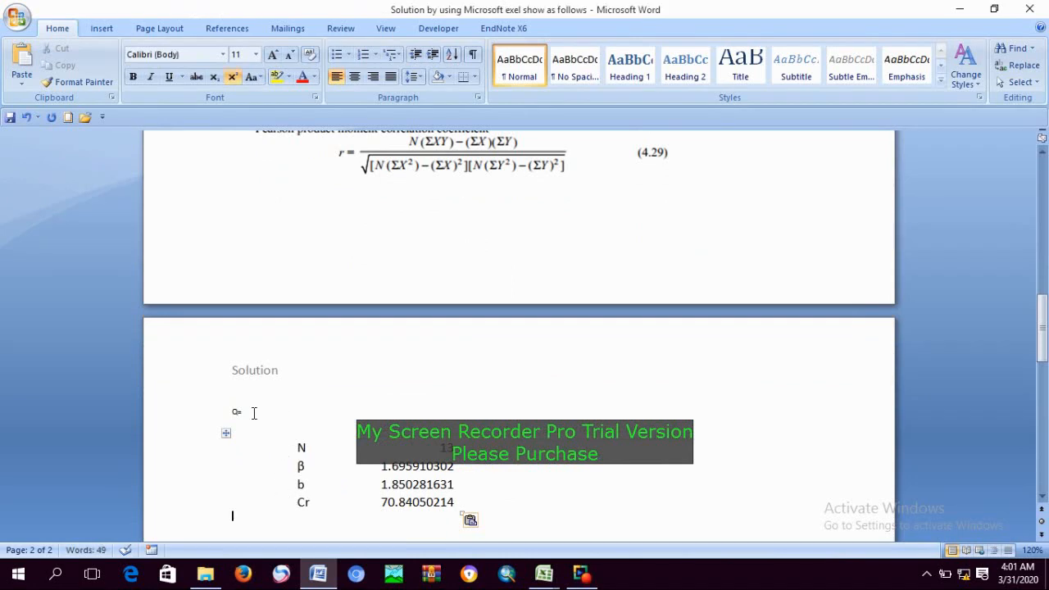
# Step: Try to delete the Q= line above the pasted results table
pyautogui.moveTo(252, 410); pyautogui.dragTo(232, 410)
pyautogui.click(232, 410)
pyautogui.moveTo(250, 410); pyautogui.dragTo(232, 409)
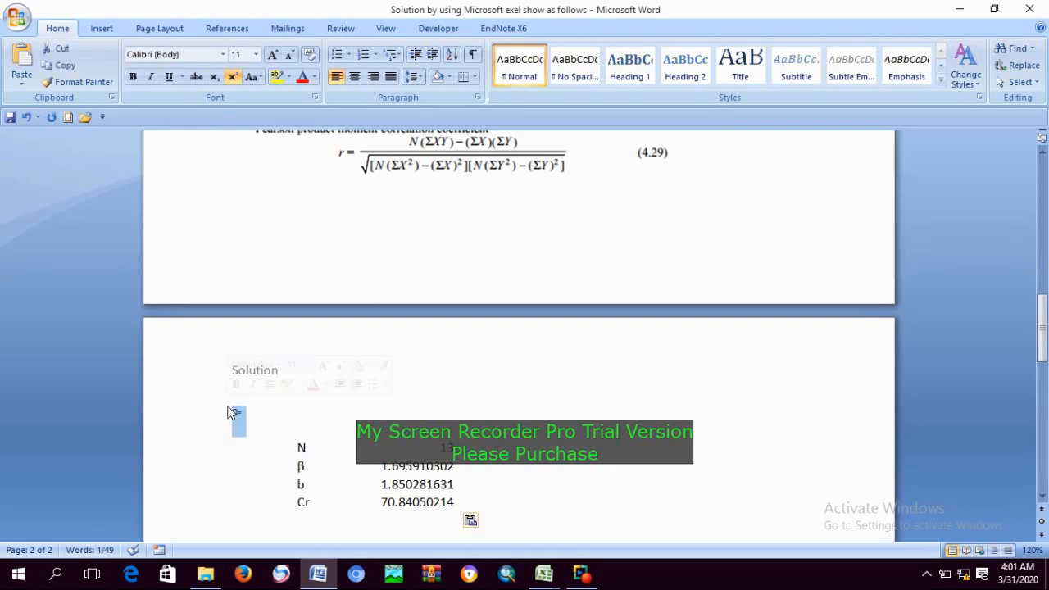
pyautogui.press('BackSpace')
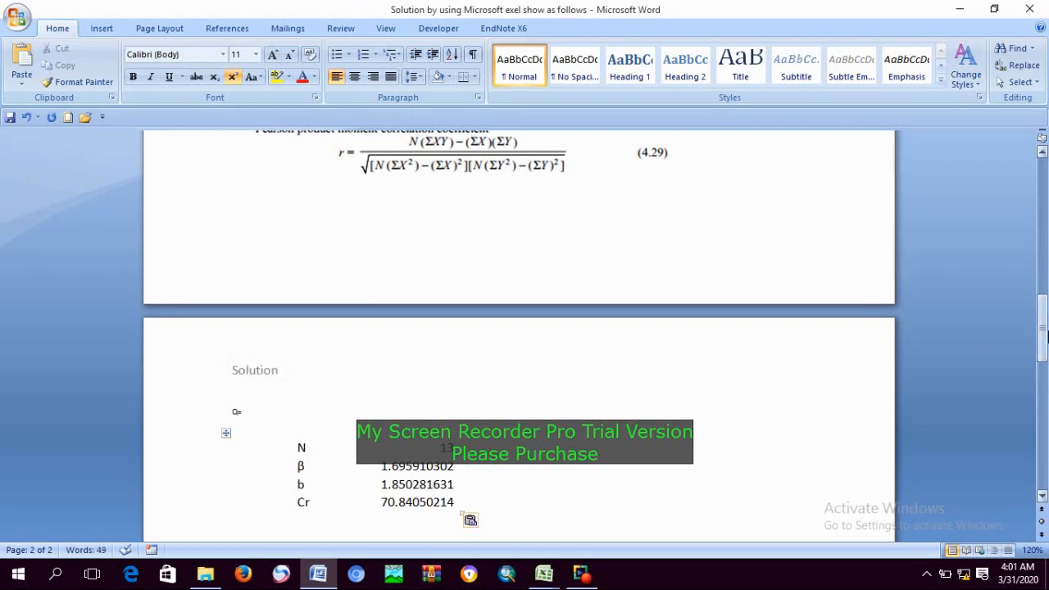
# Step: Write the general rating equation Q=Cr*(G-a)^B on the line below the pasted results table
pyautogui.moveTo(1044, 334); pyautogui.dragTo(1045, 367)
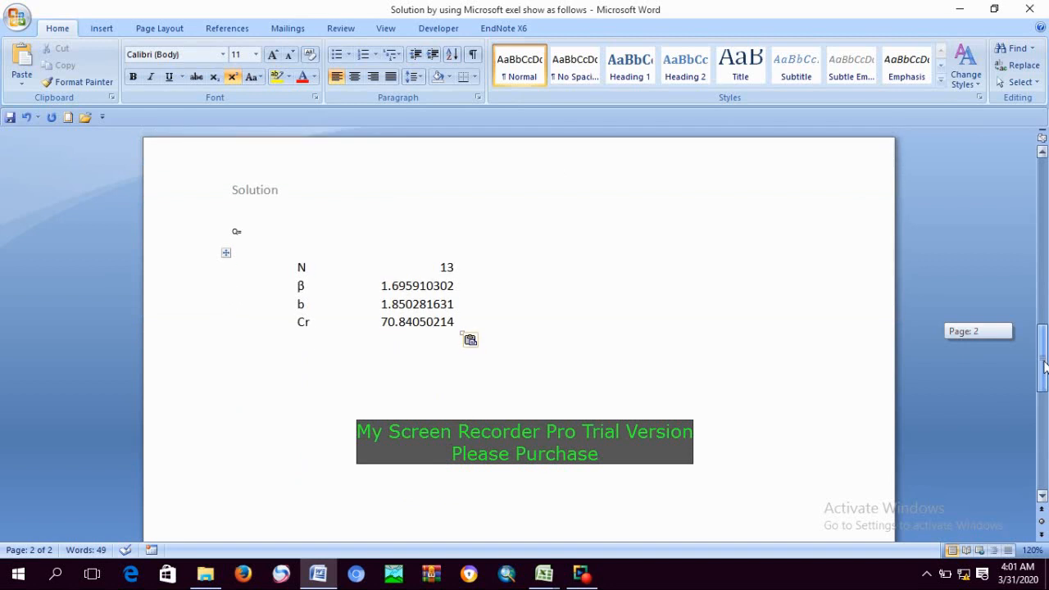
pyautogui.click(273, 378)
pyautogui.write('Q=Cr*(G-a)^')
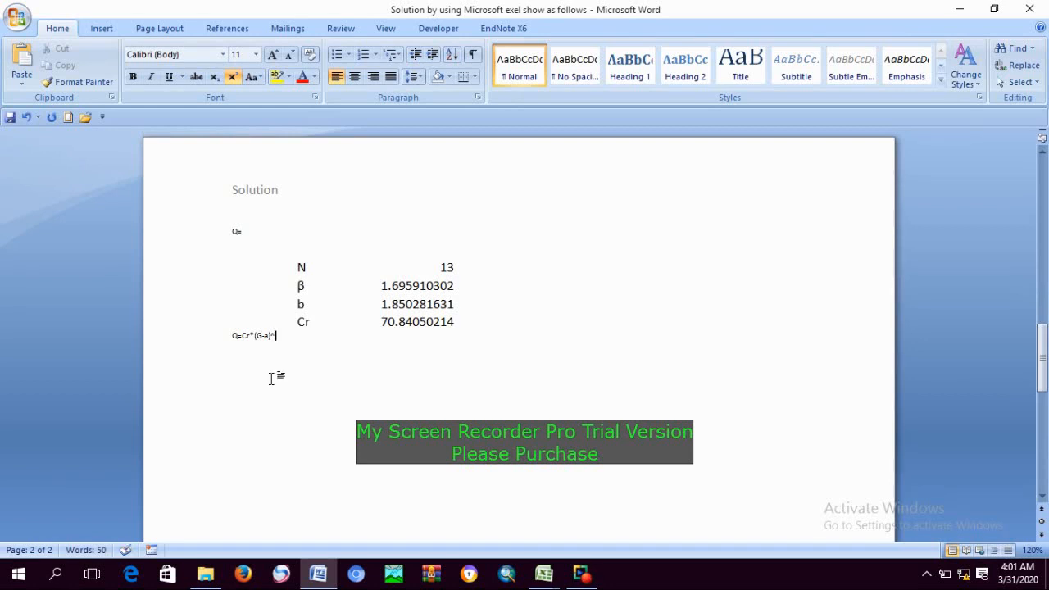
pyautogui.write('B')
pyautogui.press('Return')
# Step: Write Q=70.84*(G-35)^1.6959 under the general equation, labelled ESTABLISHED STAGE DISCHARGE RATING CURVE, with extra spacing before the label
pyautogui.write('Q=70.84*(G-35)^1.6959 ESTABL')
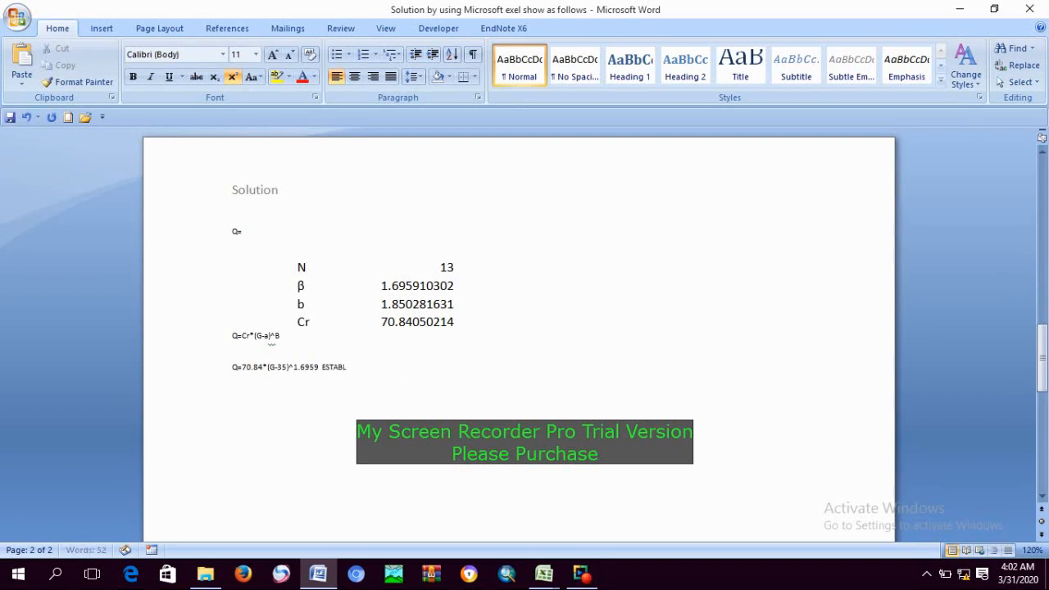
pyautogui.write('ISHED STAGE DISCHARGE RA')
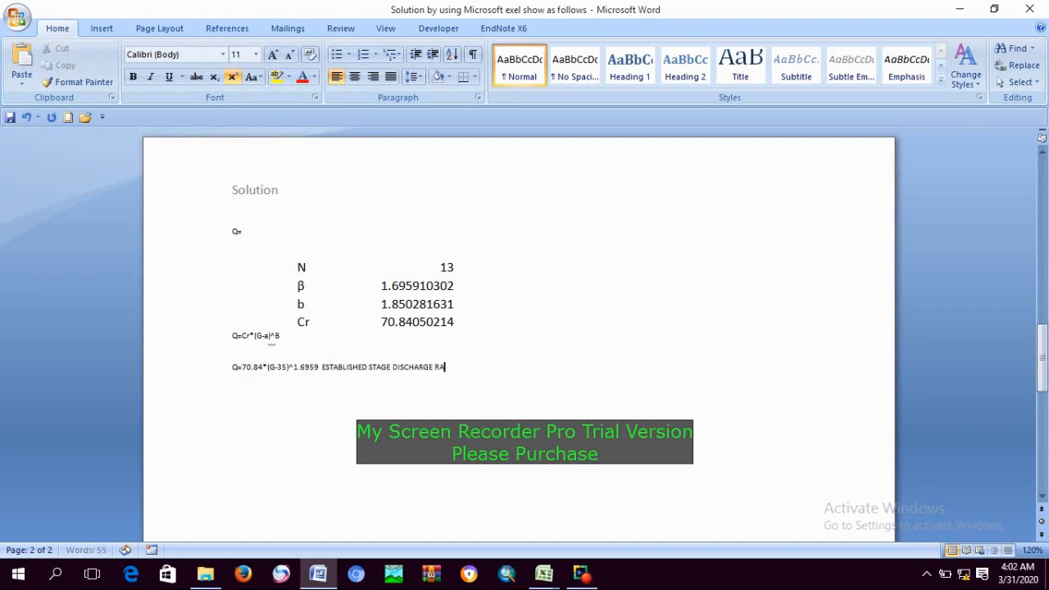
pyautogui.write('TING CURVE .')
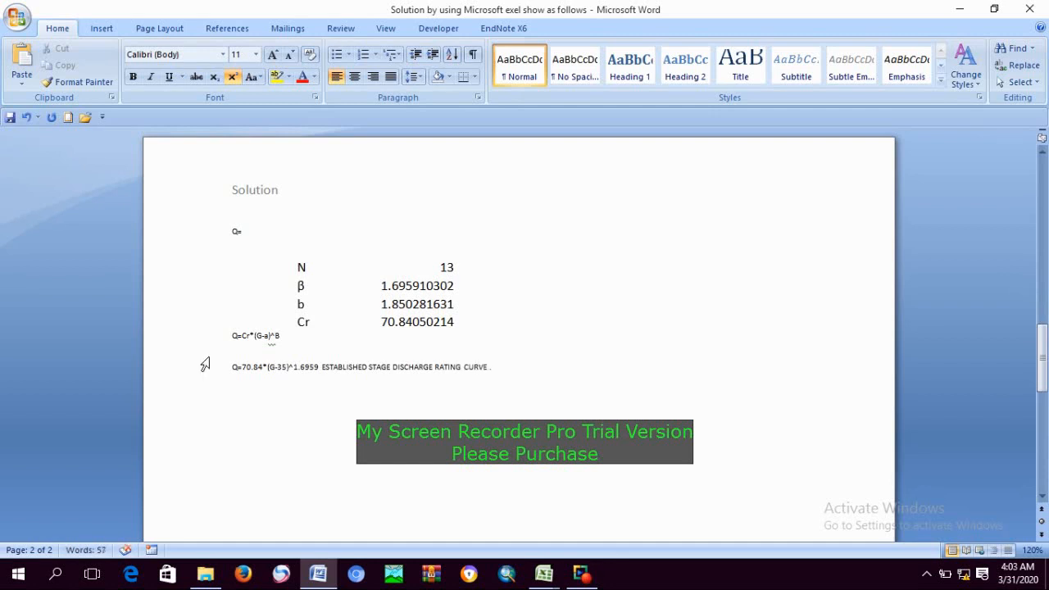
pyautogui.click(320, 367)
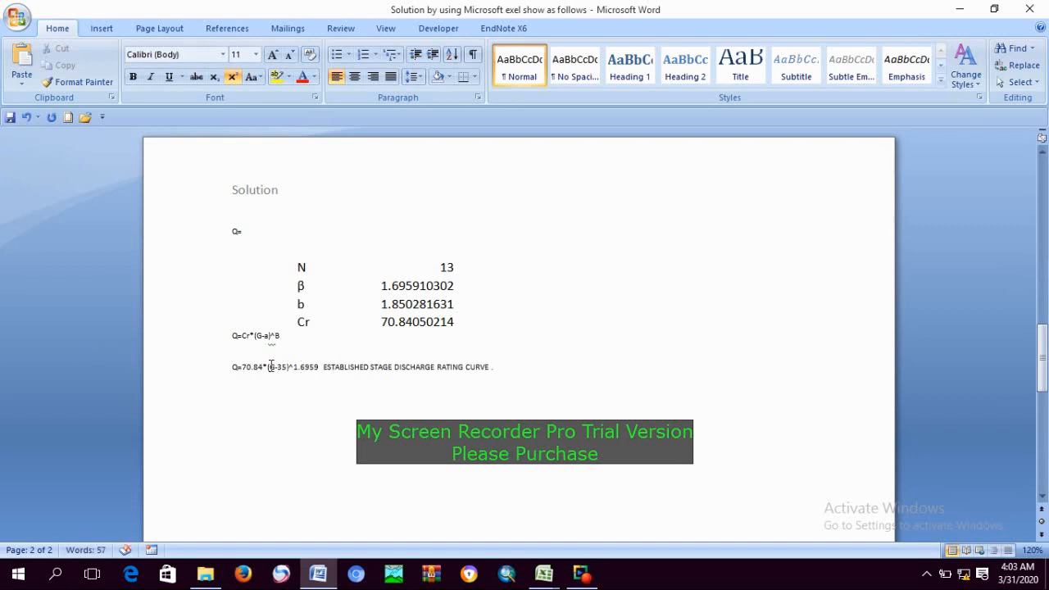
# Step: Select the established rating equation and save the Word document, returning to the problem 4.11 statement
pyautogui.moveTo(231, 367); pyautogui.dragTo(315, 368)
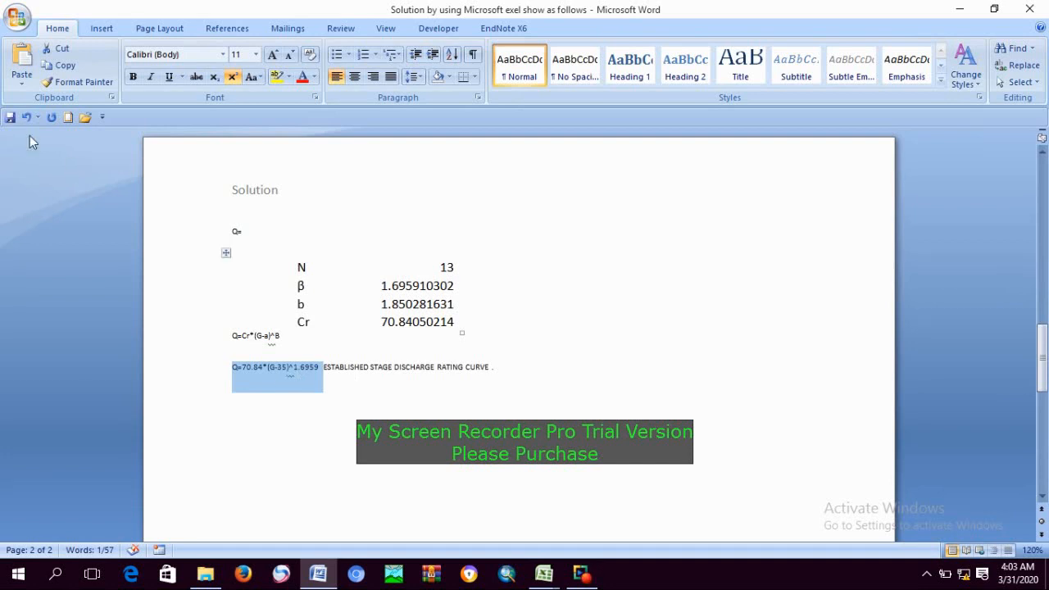
pyautogui.click(9, 119)
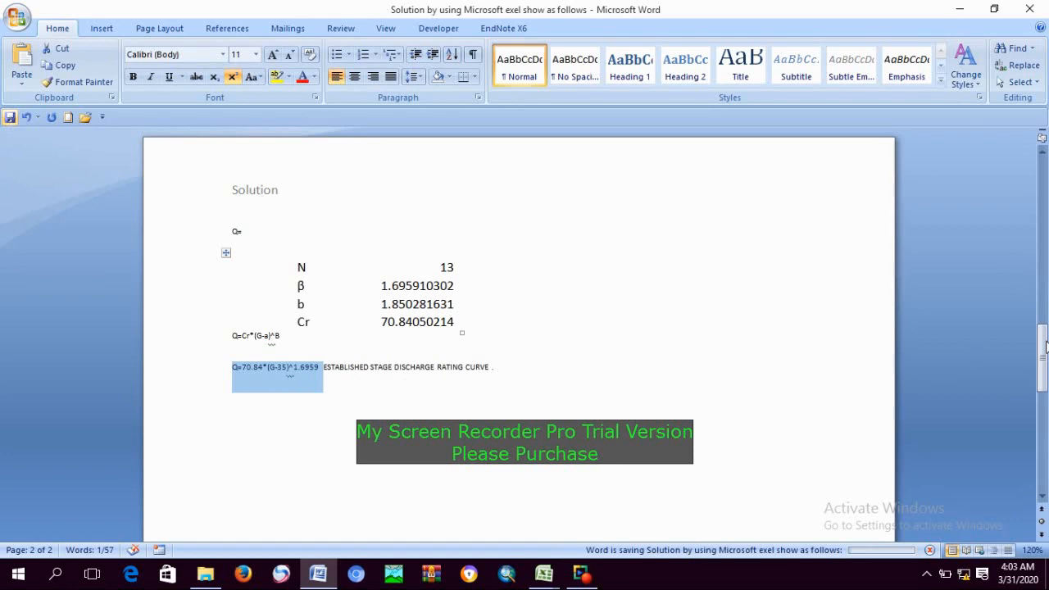
pyautogui.moveTo(1042, 348); pyautogui.dragTo(1009, 177)
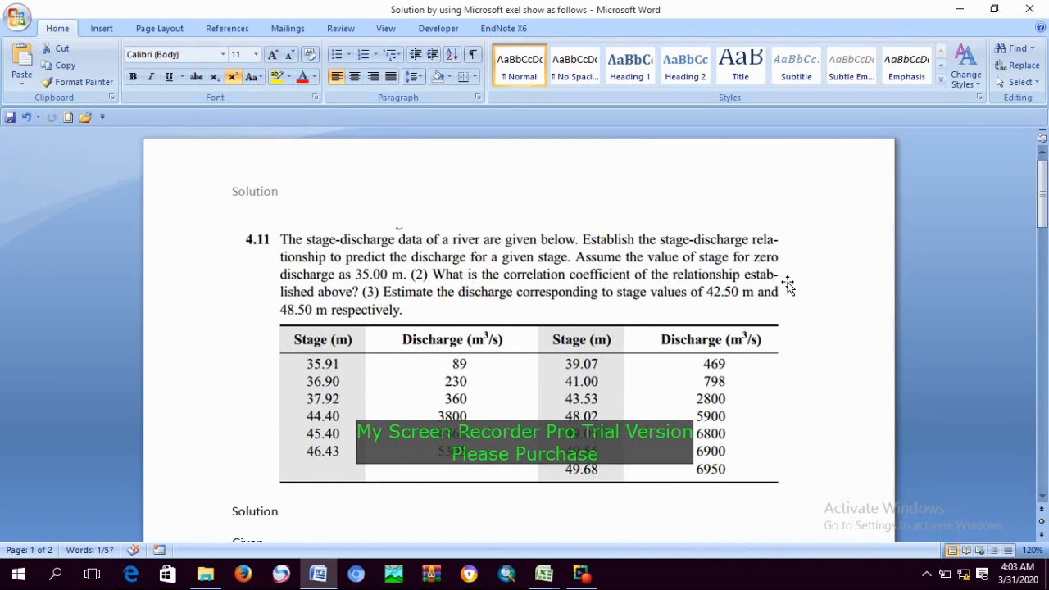
# Step: Switch to the Excel workbook, leave the empty C37 entry, and replace the r label in B37 with nu
pyautogui.moveTo(1039, 223); pyautogui.dragTo(1037, 338)
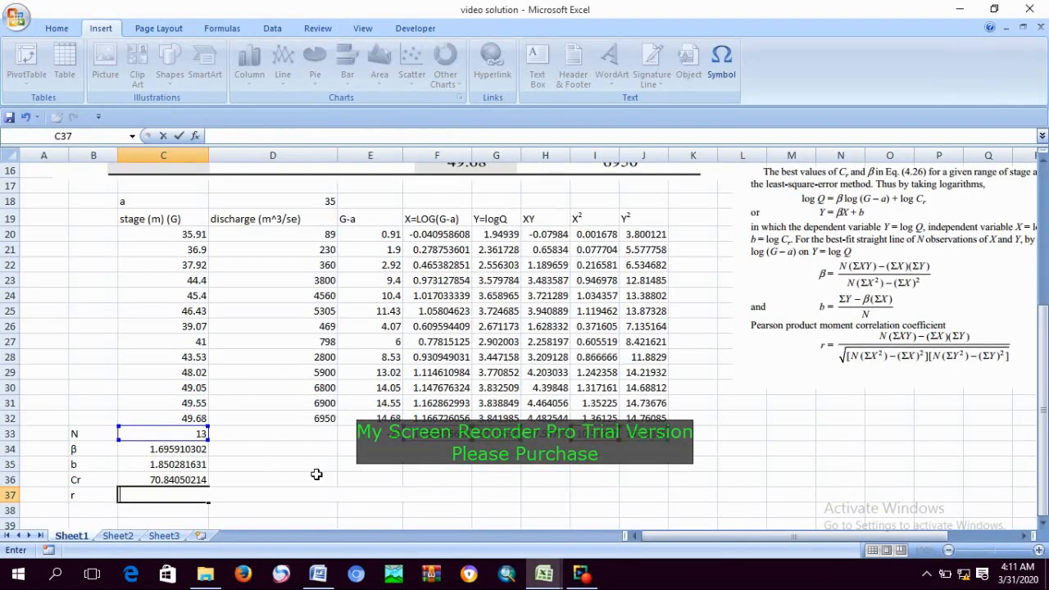
pyautogui.click(316, 475)
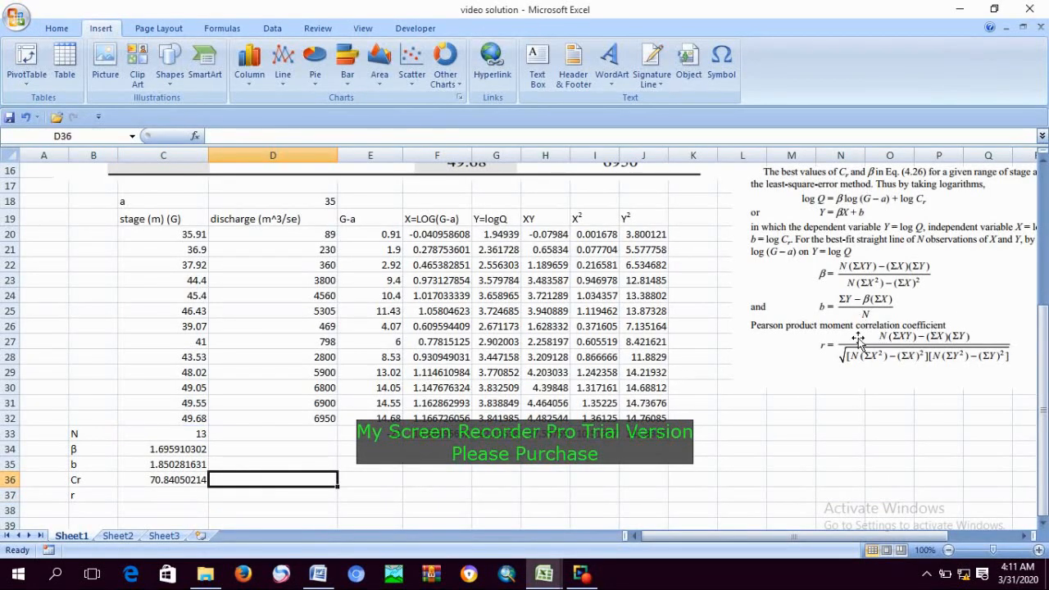
pyautogui.click(73, 496)
pyautogui.write('nu')
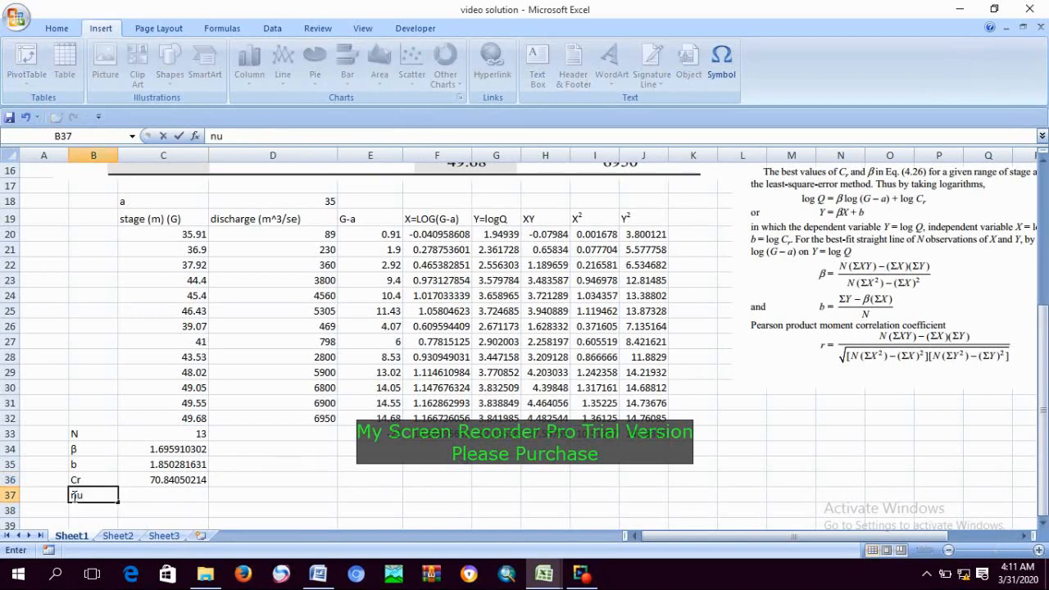
# Step: Calculate the correlation coefficient's numerator in C37 with the formula =C33*H33-G33*F33
pyautogui.click(143, 493)
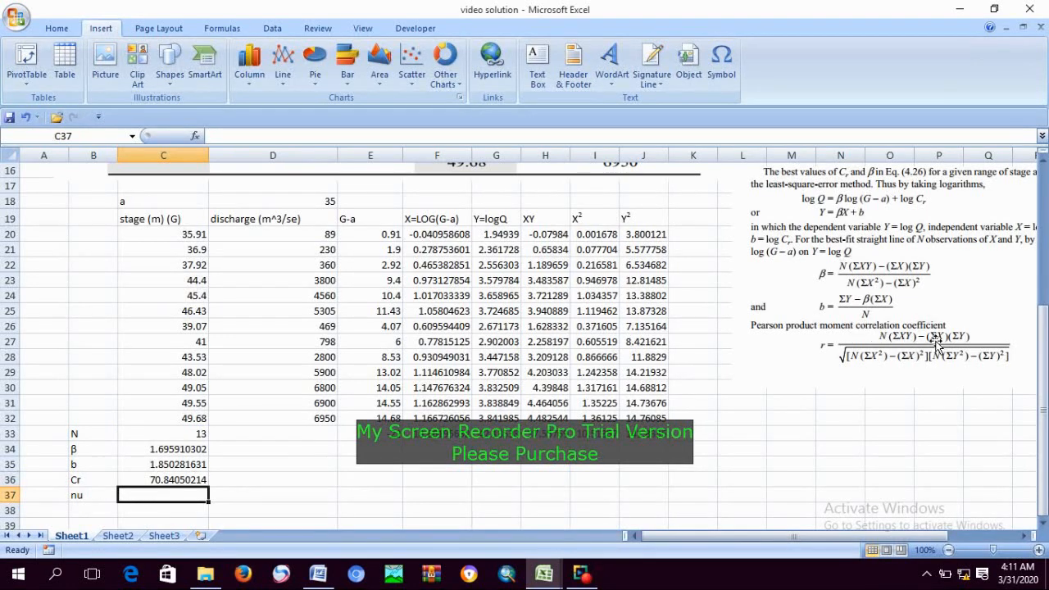
pyautogui.write('=')
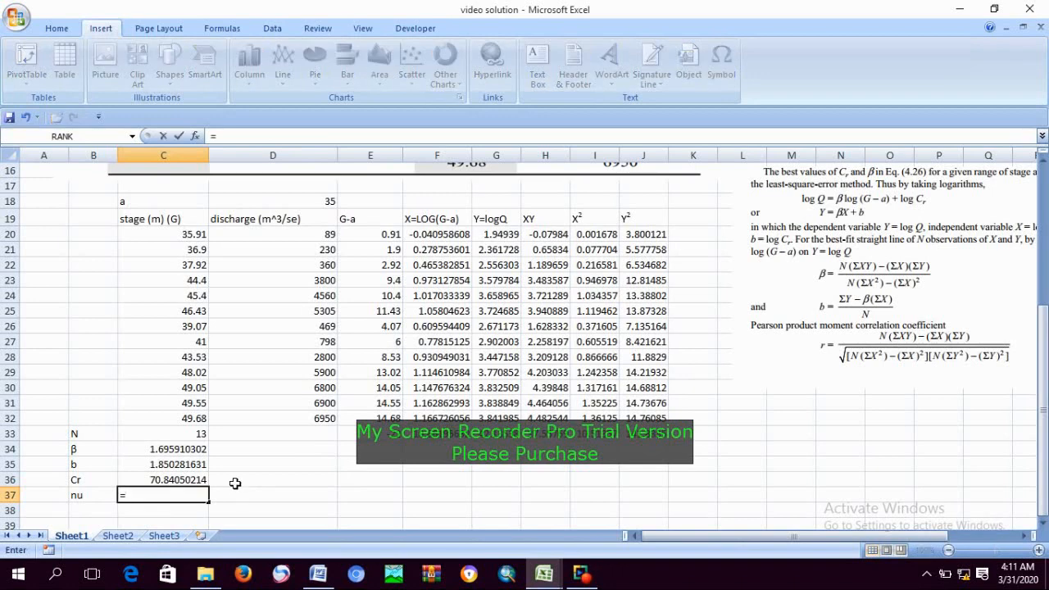
pyautogui.click(197, 432)
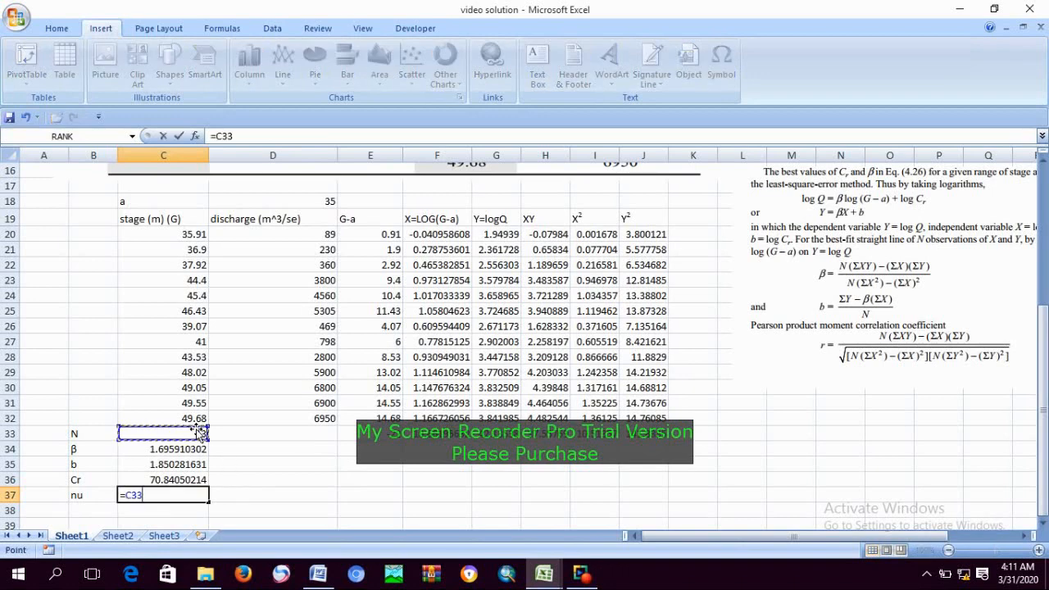
pyautogui.write('*')
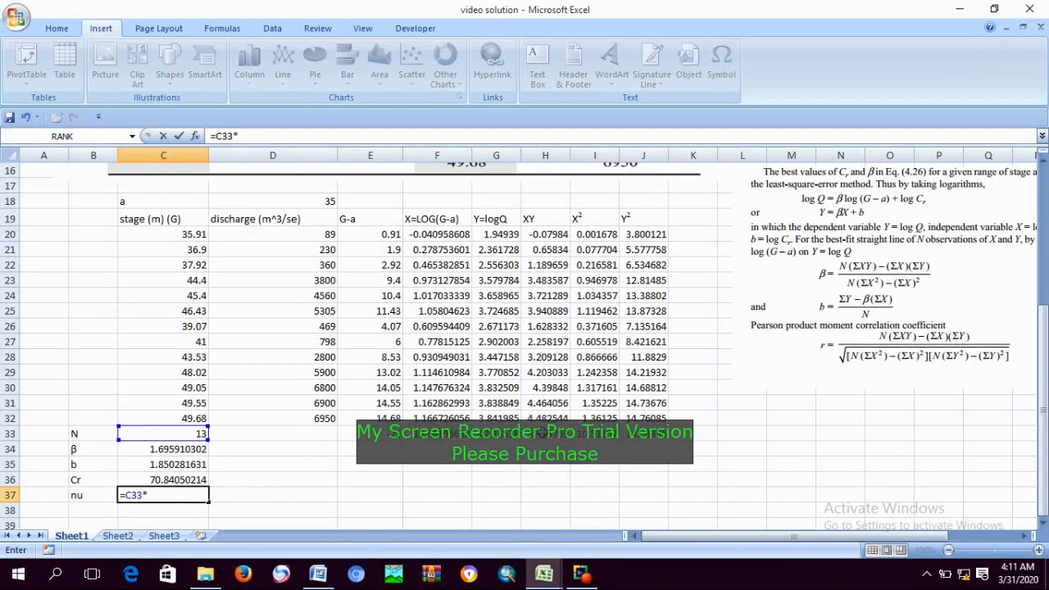
pyautogui.click(545, 433)
pyautogui.write('-')
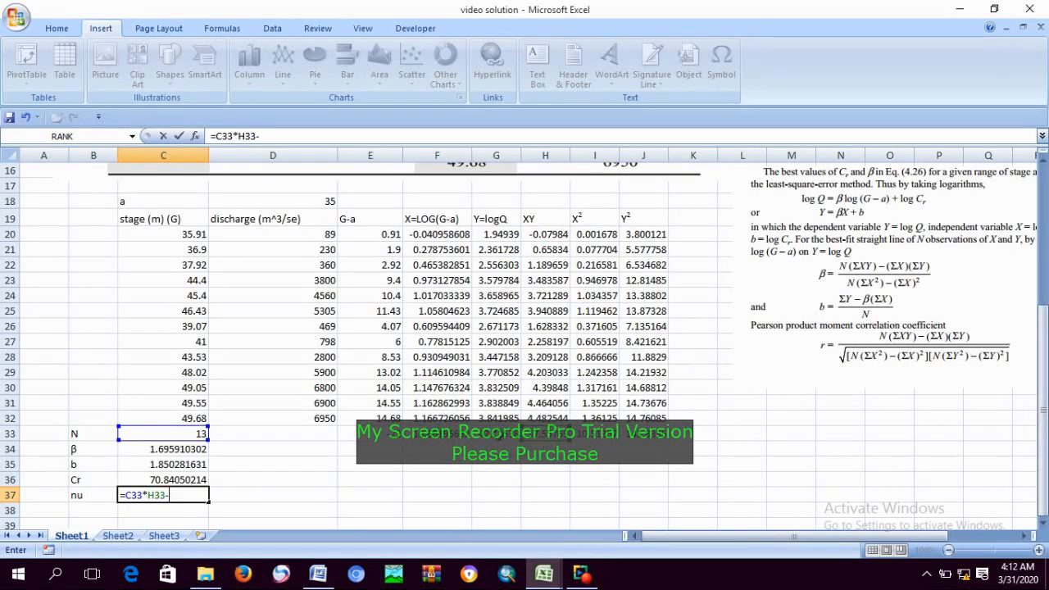
pyautogui.click(496, 433)
pyautogui.write('*')
pyautogui.click(432, 437)
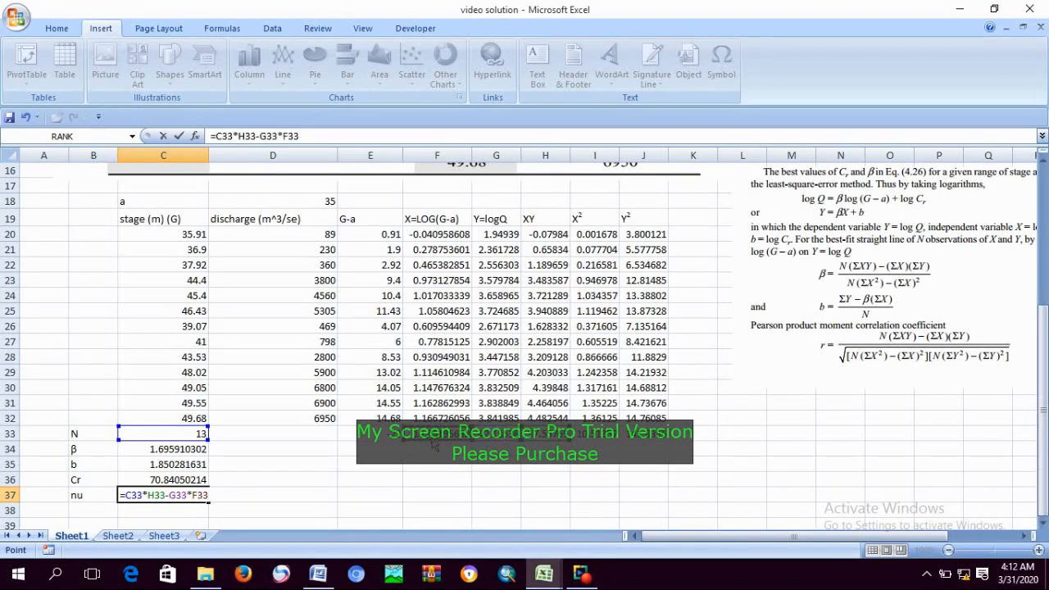
pyautogui.press('Return')
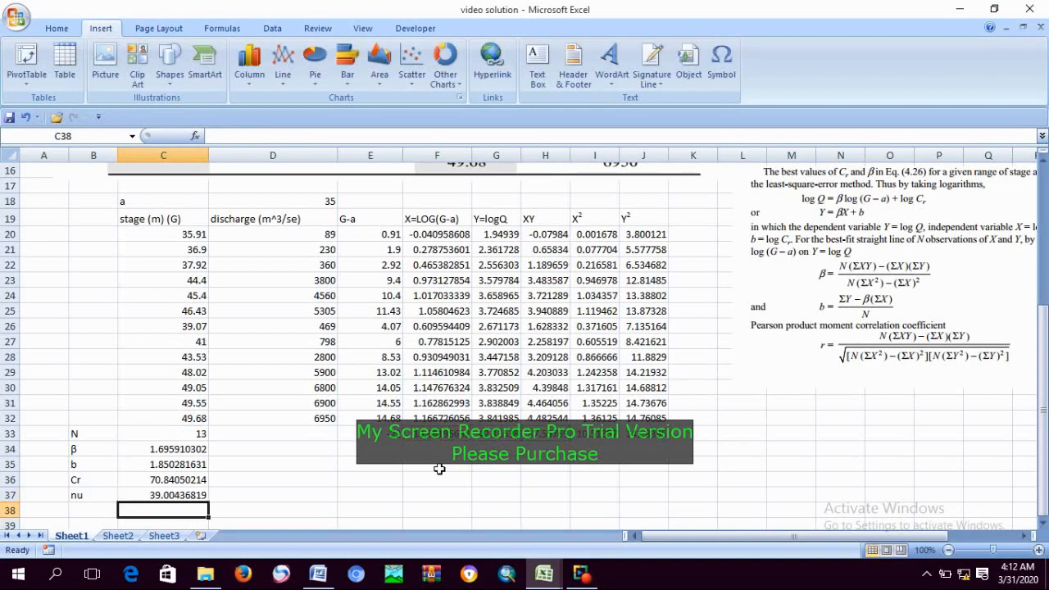
# Step: Add parentheses around both products in the C37 numerator so the formula reads =(C33*H33)-(G33*F33)
pyautogui.doubleClick(180, 495)
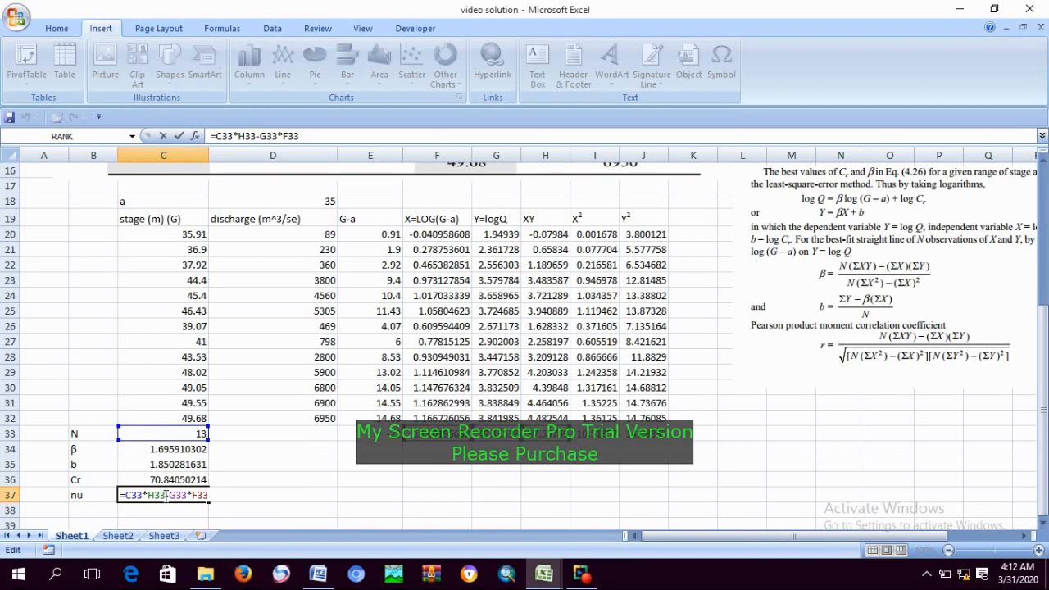
pyautogui.click(167, 495)
pyautogui.write('(')
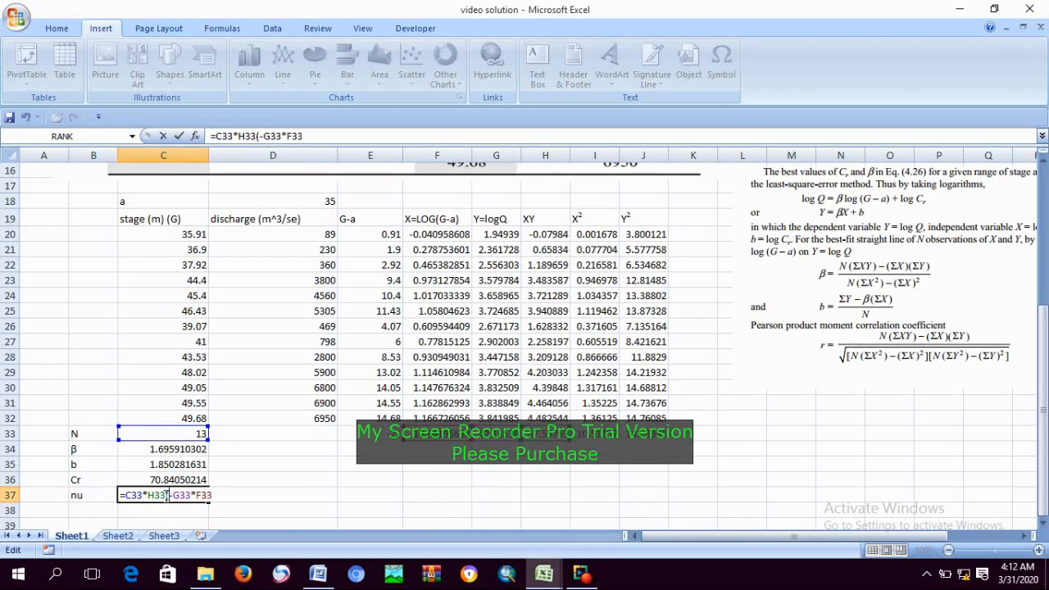
pyautogui.press('BackSpace')
pyautogui.write(')')
pyautogui.click(124, 496)
pyautogui.write('(')
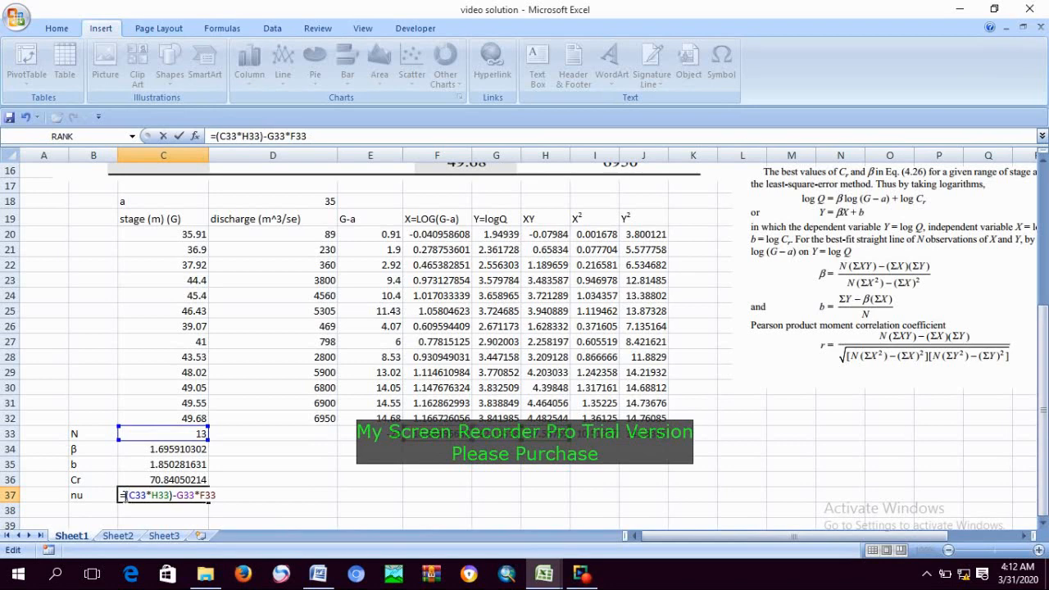
pyautogui.click(178, 495)
pyautogui.write('(')
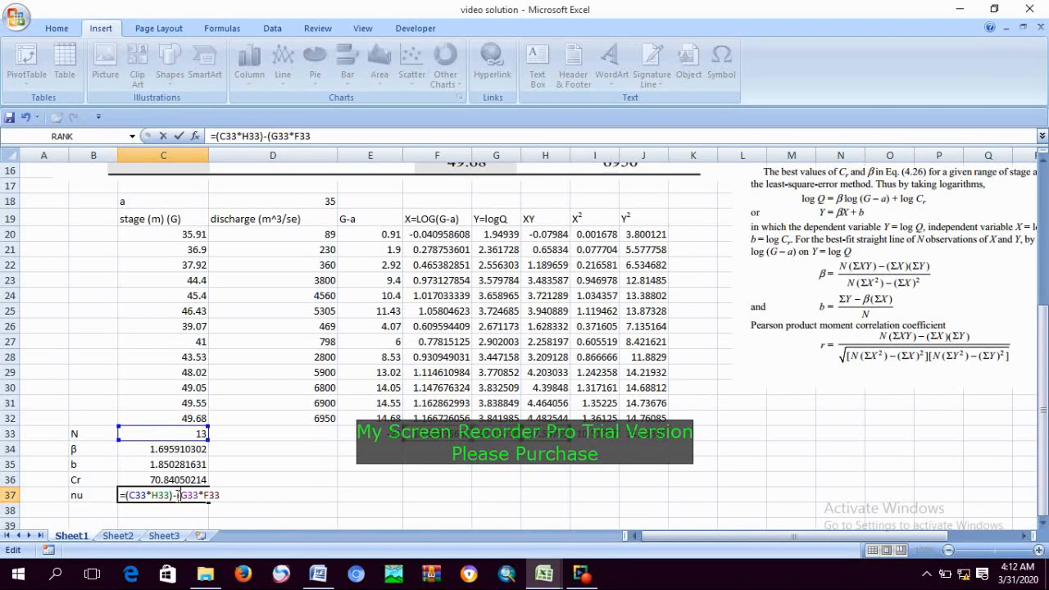
pyautogui.click(225, 495)
pyautogui.write(')')
pyautogui.press('Return')
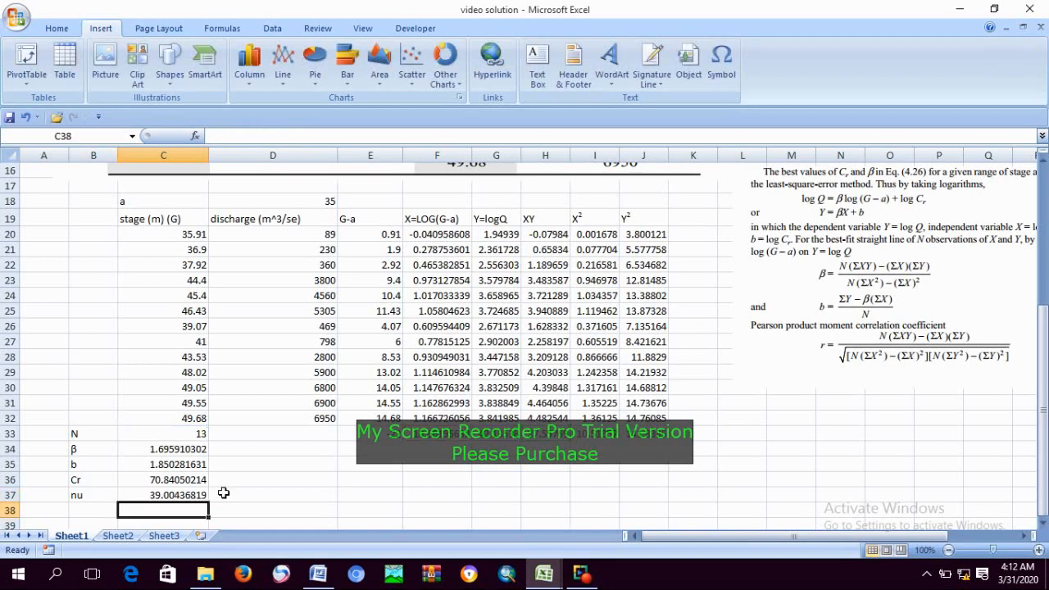
# Step: Label B38 as de for the denominator and begin its formula in C38 with the SQRT function
pyautogui.click(85, 512)
pyautogui.write('de')
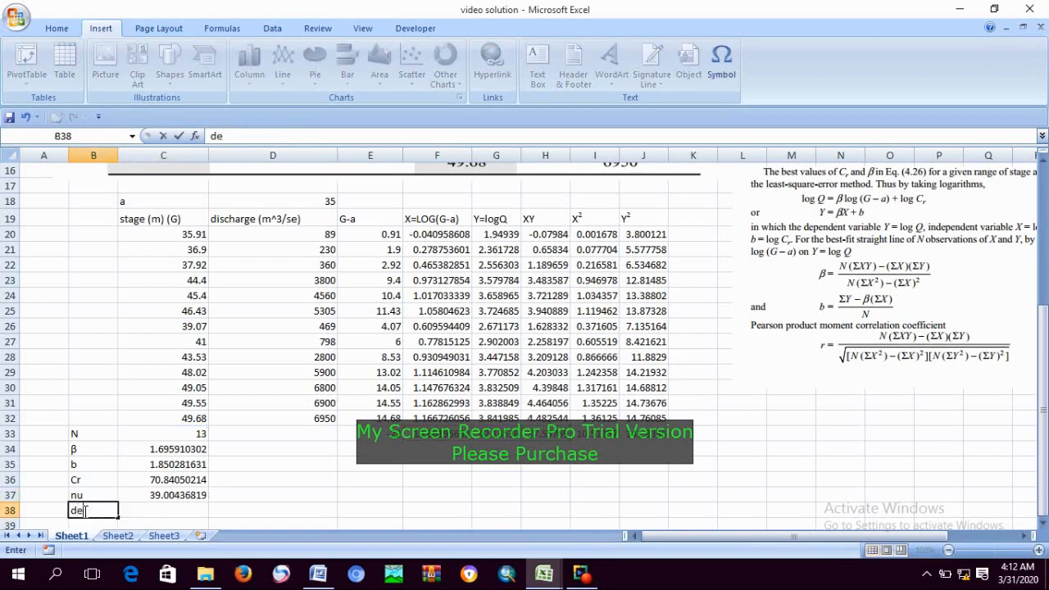
pyautogui.click(168, 509)
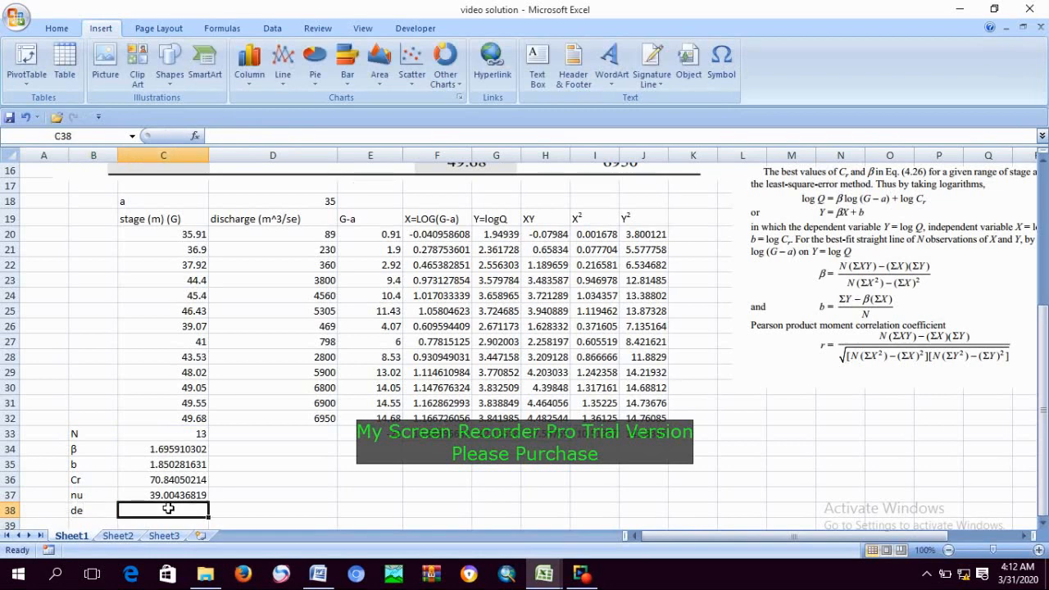
pyautogui.write('s')
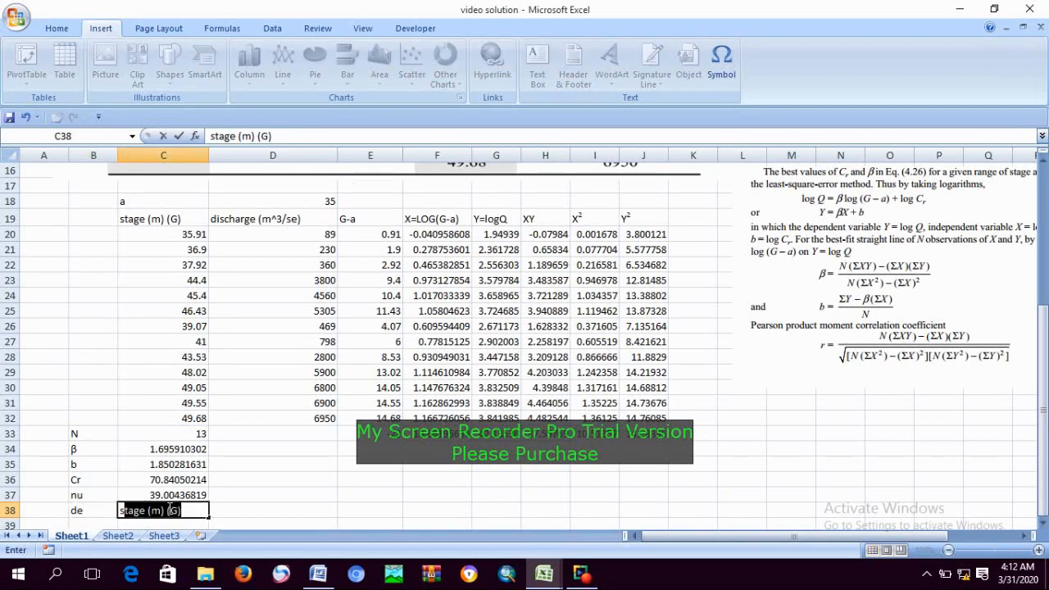
pyautogui.write('q')
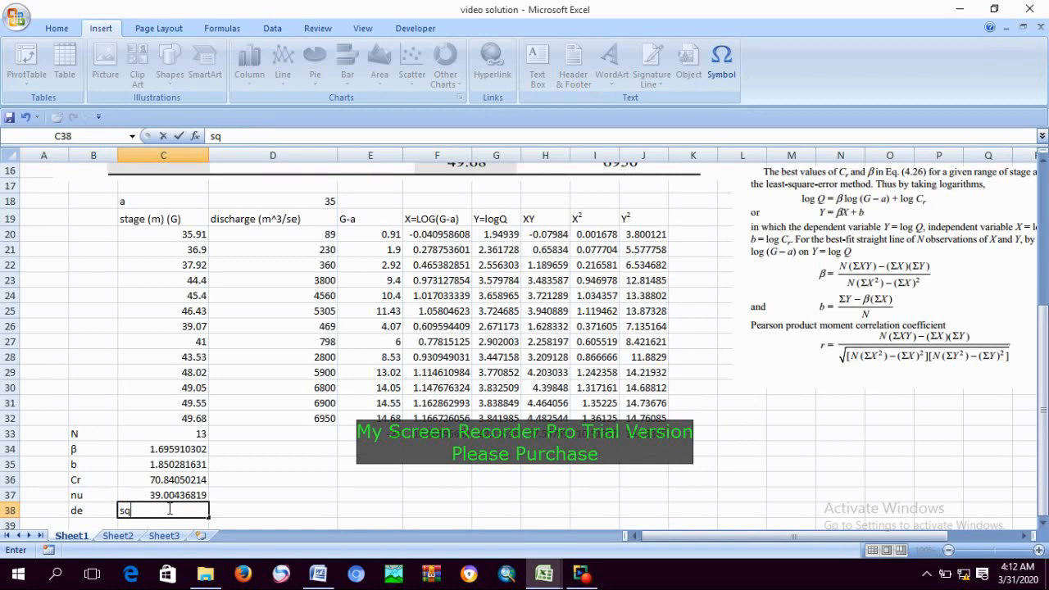
pyautogui.press('BackSpace')
pyautogui.press('BackSpace')
pyautogui.write('=')
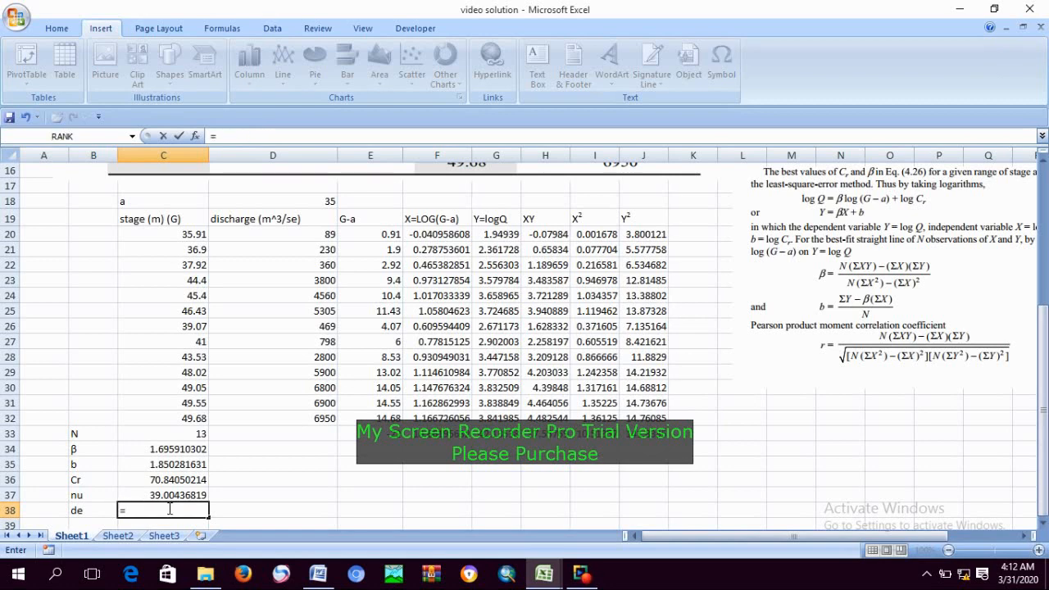
pyautogui.write('sq')
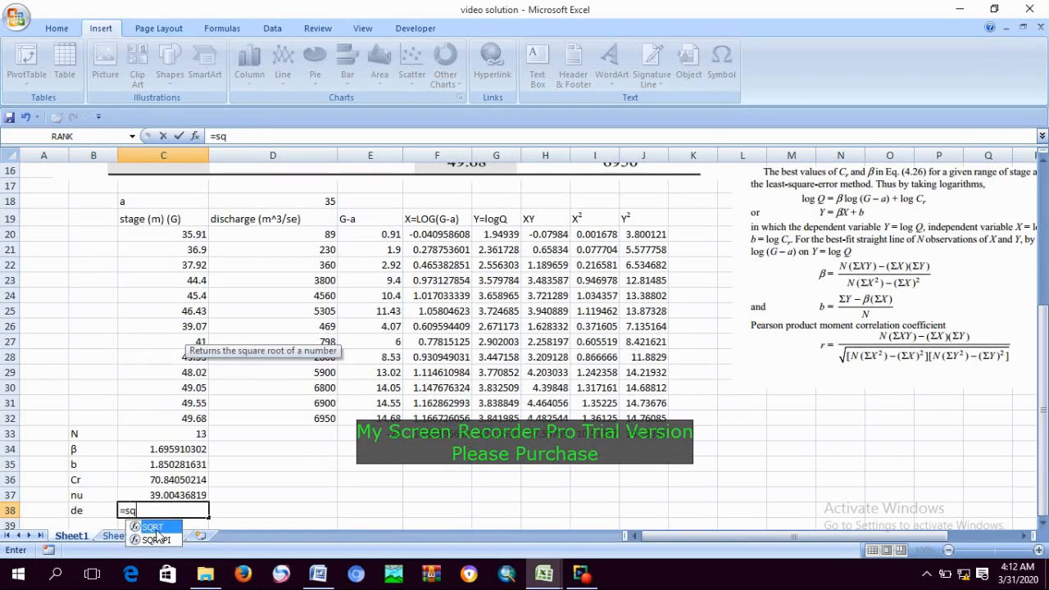
pyautogui.doubleClick(156, 529)
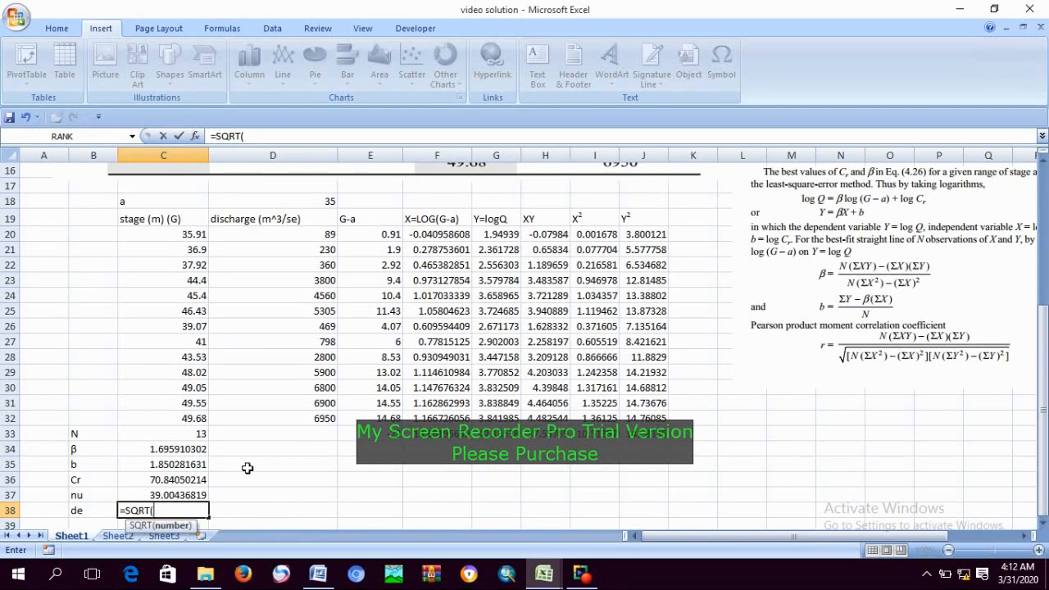
# Step: Enter the X term of the denominator inside the C38 square root as C33*I33-F33^2 with a closing parenthesis
pyautogui.click(202, 439)
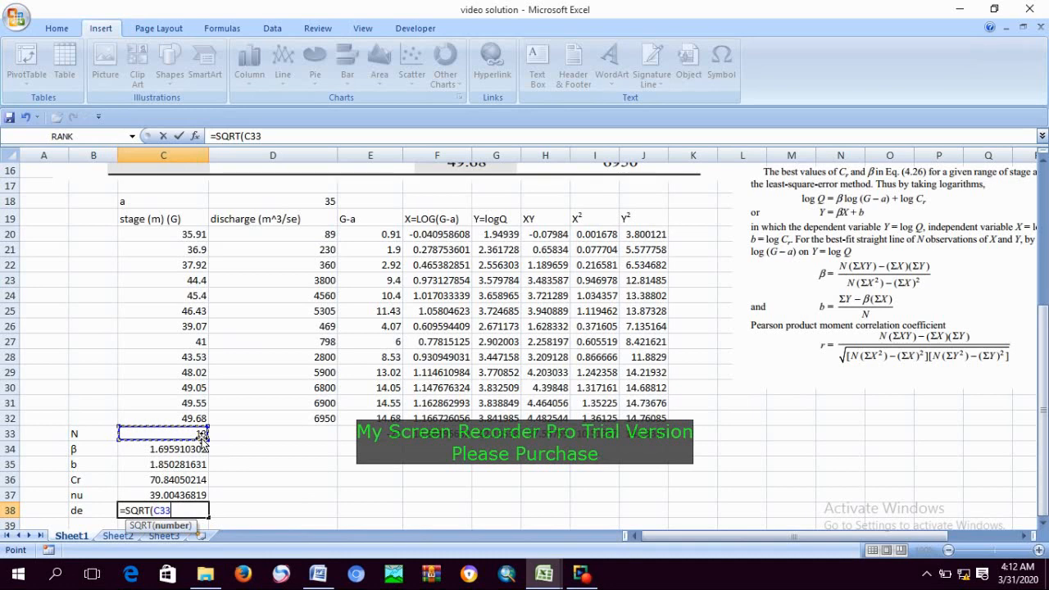
pyautogui.write('*')
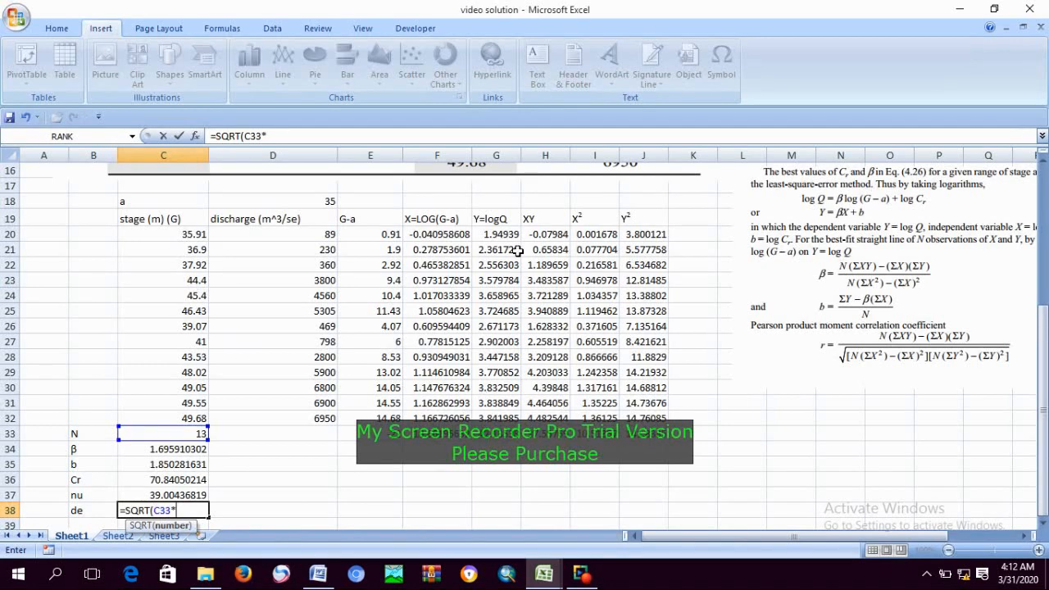
pyautogui.click(597, 434)
pyautogui.write('-')
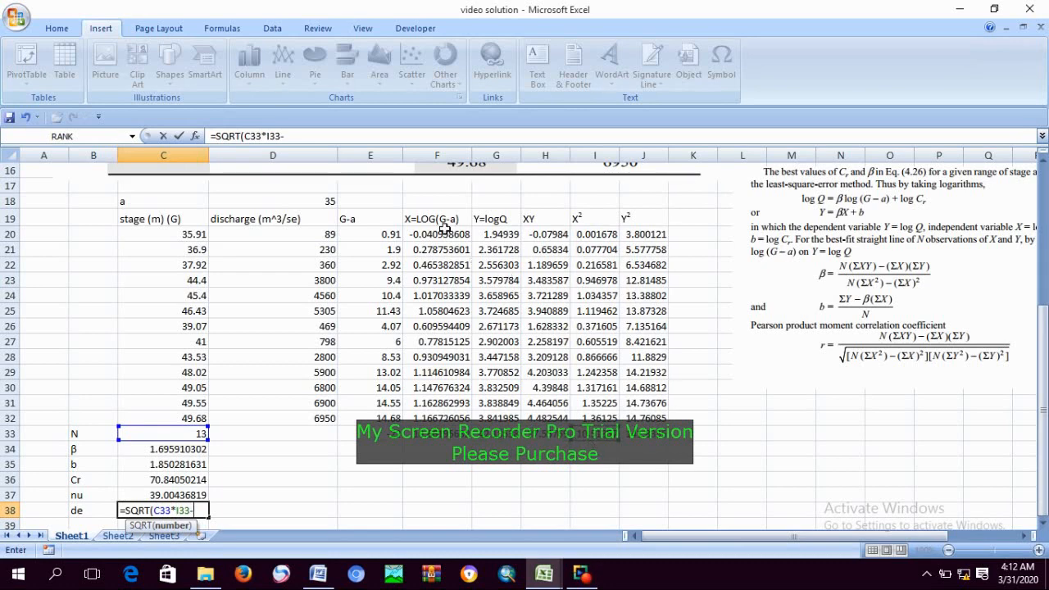
pyautogui.click(437, 433)
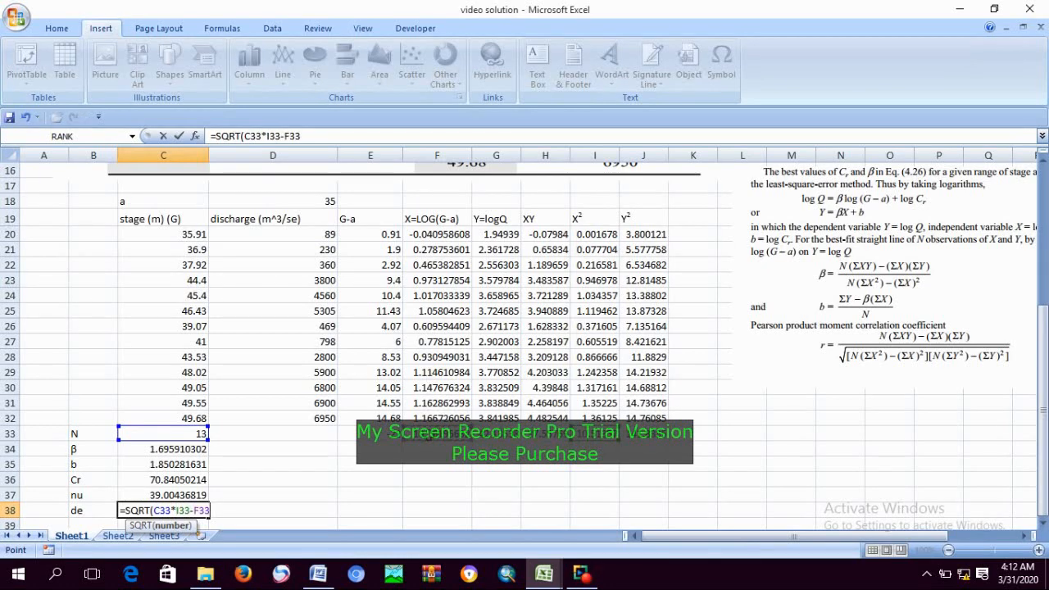
pyautogui.write('^2)')
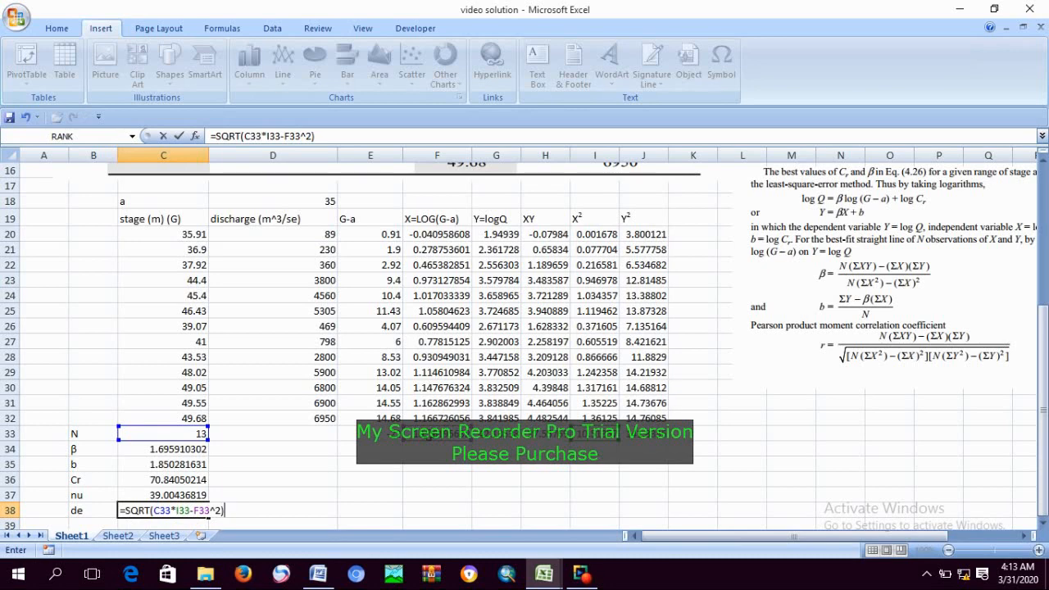
# Step: Multiply by the Y term (C33*J33-G33^2) in the C38 denominator formula, add a final closing parenthesis and try to enter it
pyautogui.write('*(')
pyautogui.click(187, 433)
pyautogui.write('*')
pyautogui.click(647, 434)
pyautogui.write('-')
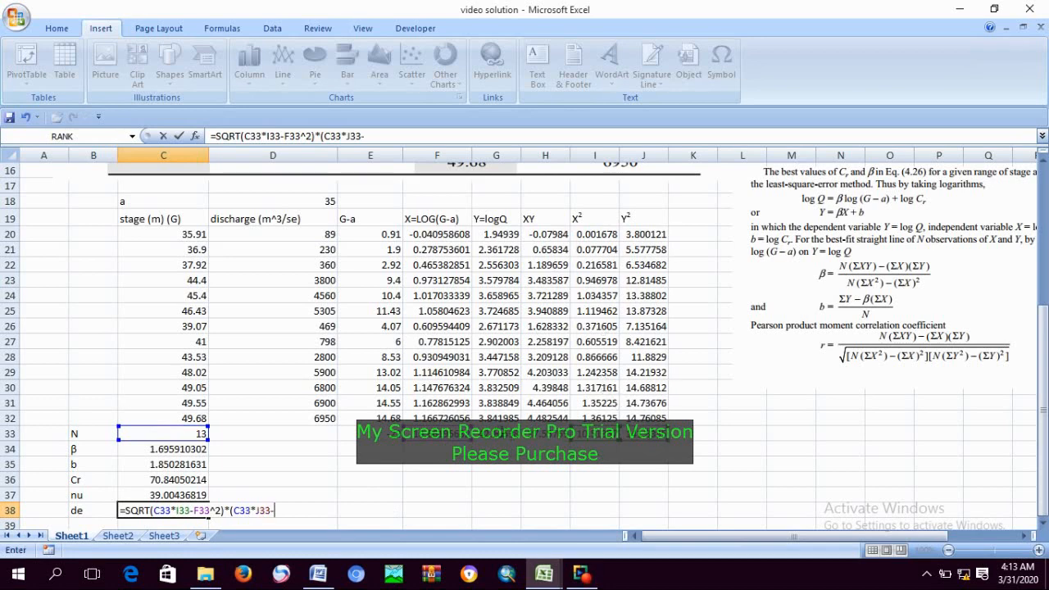
pyautogui.click(501, 434)
pyautogui.write('^2))')
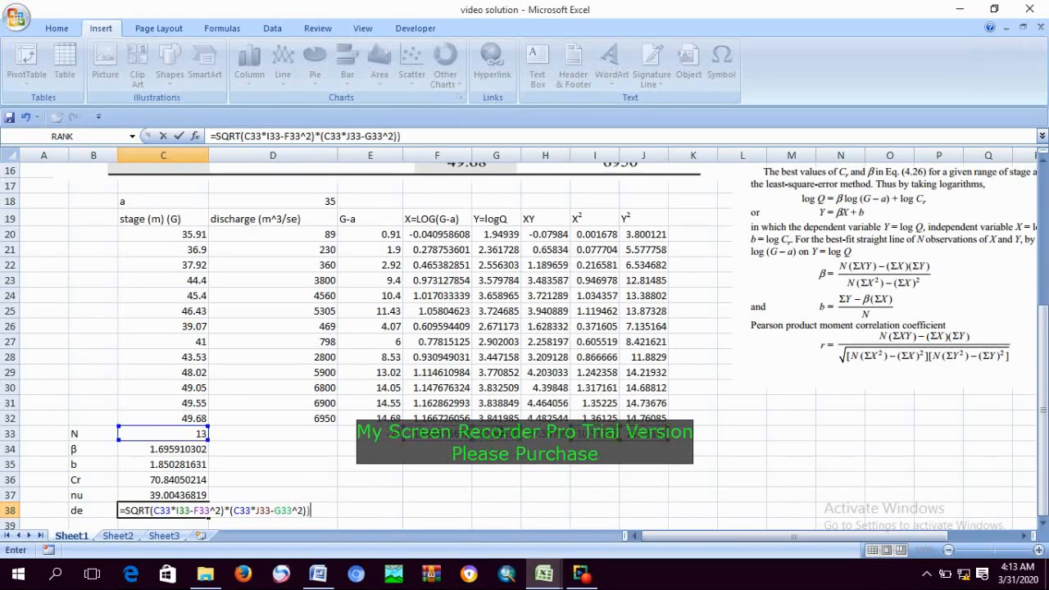
pyautogui.press('Return')
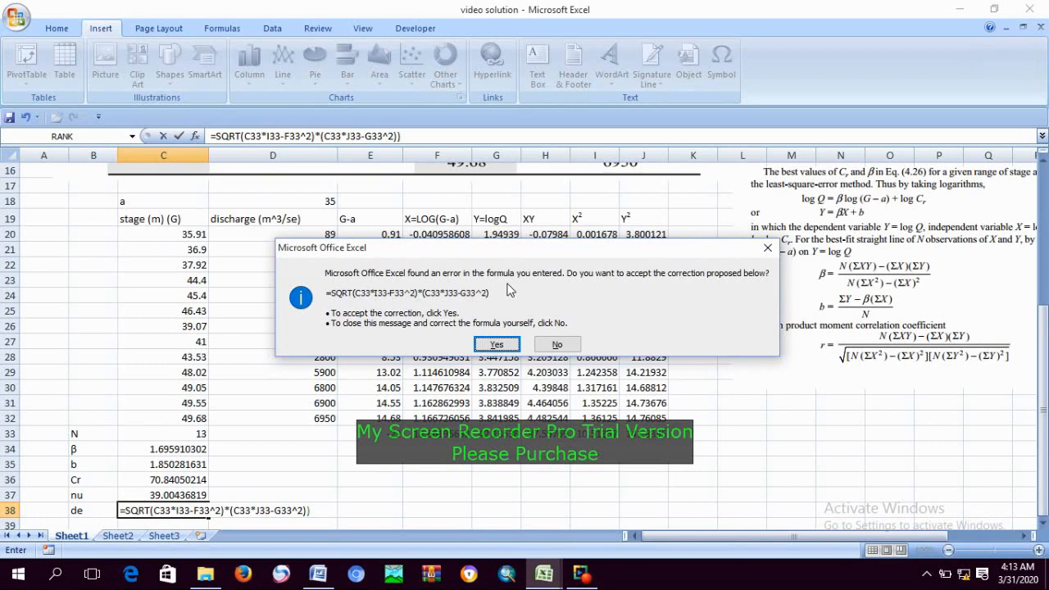
# Step: Reject the proposed formula correction and add the missing opening parenthesis in C38, giving =SQRT((C33*I33-F33^2)*(C33*J33-G33^2))
pyautogui.click(557, 344)
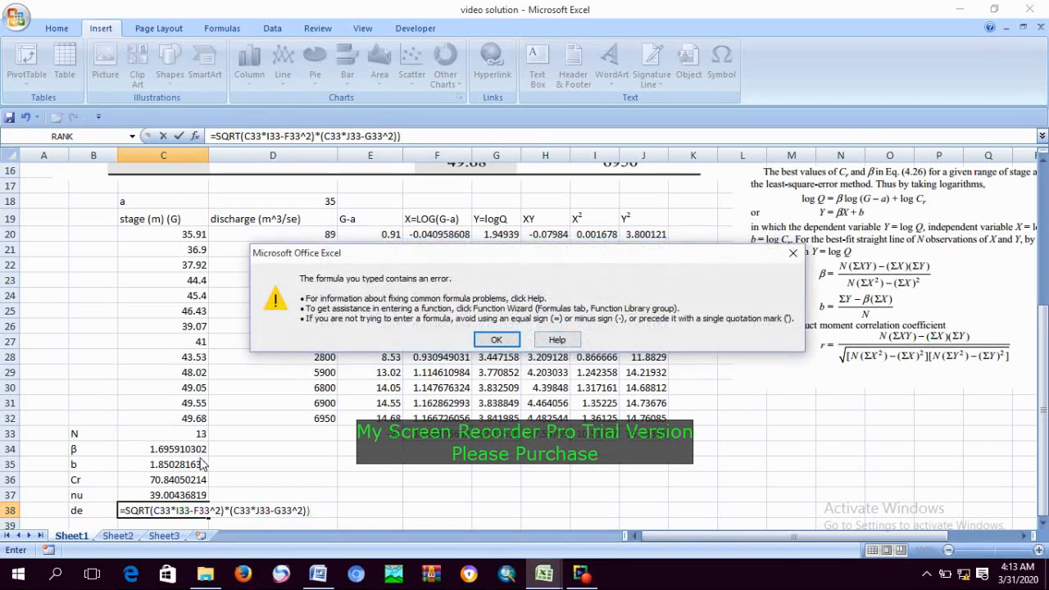
pyautogui.click(500, 341)
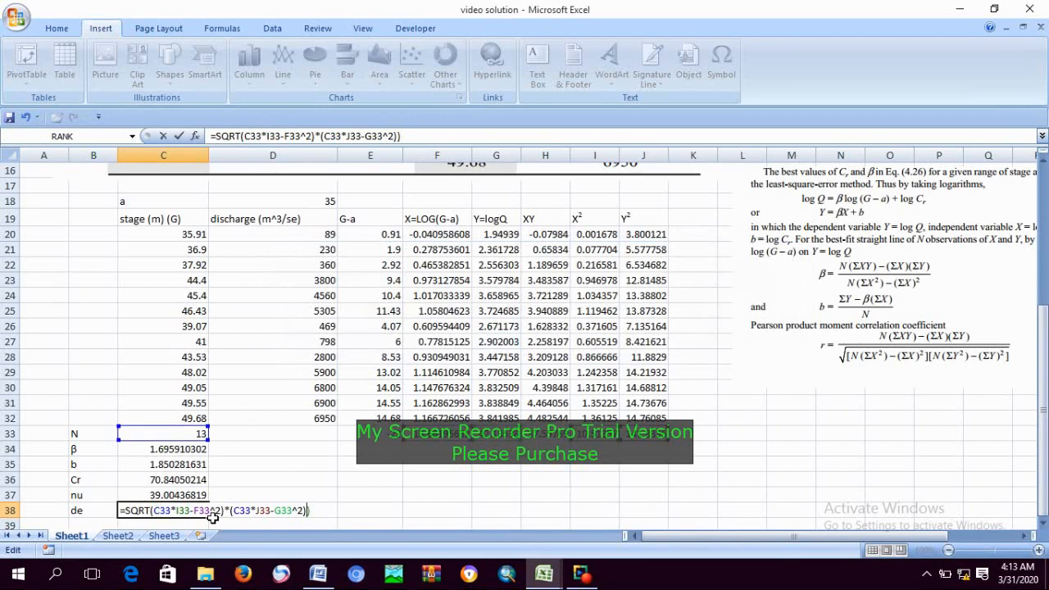
pyautogui.click(149, 511)
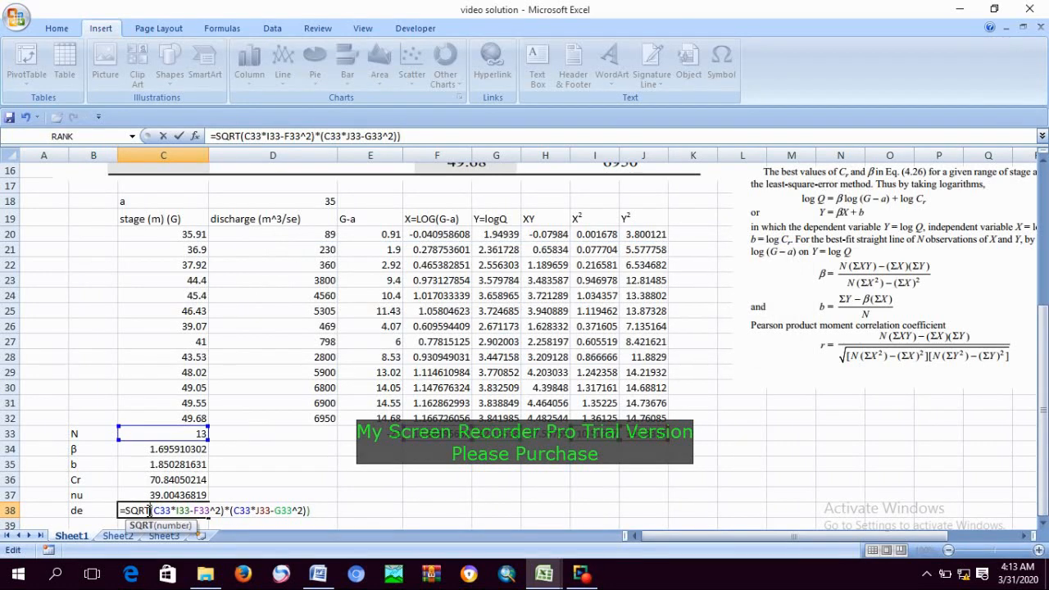
pyautogui.write('(')
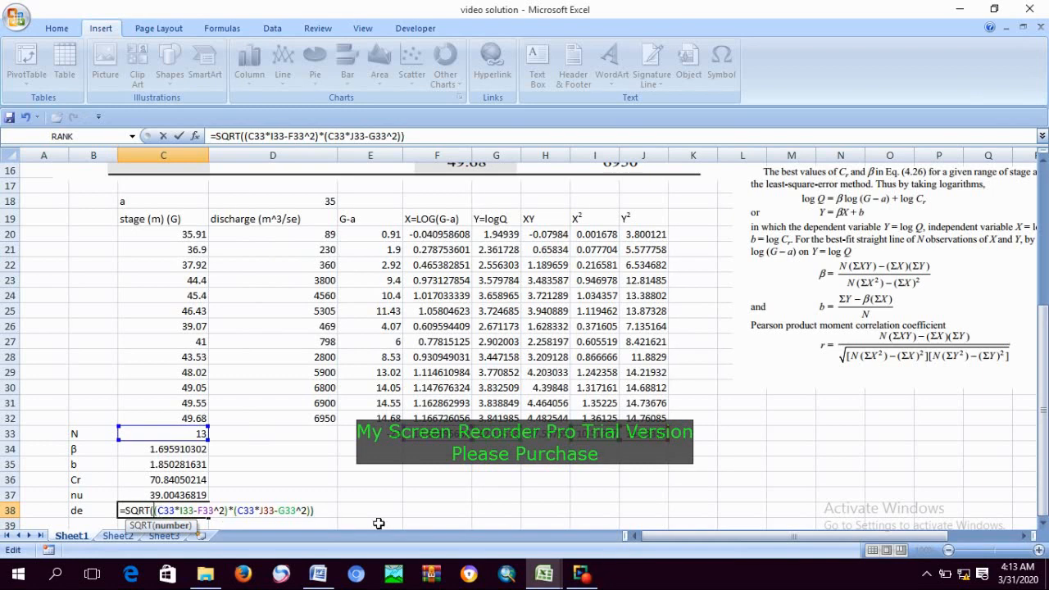
pyautogui.press('Return')
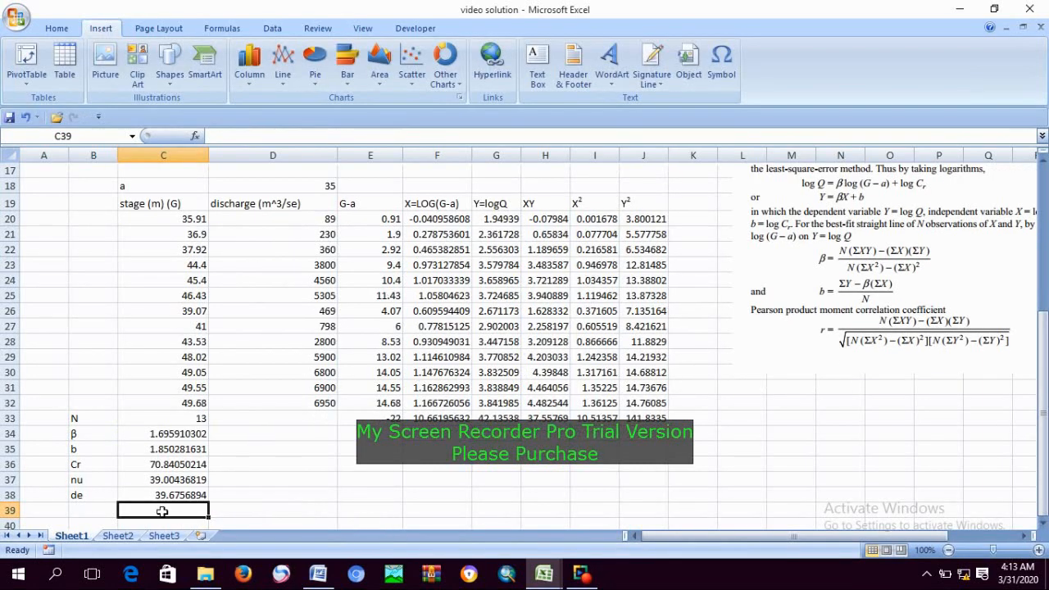
# Step: Label B39 as r and compute the correlation coefficient in C39 as =C37/C38
pyautogui.click(90, 509)
pyautogui.write('r')
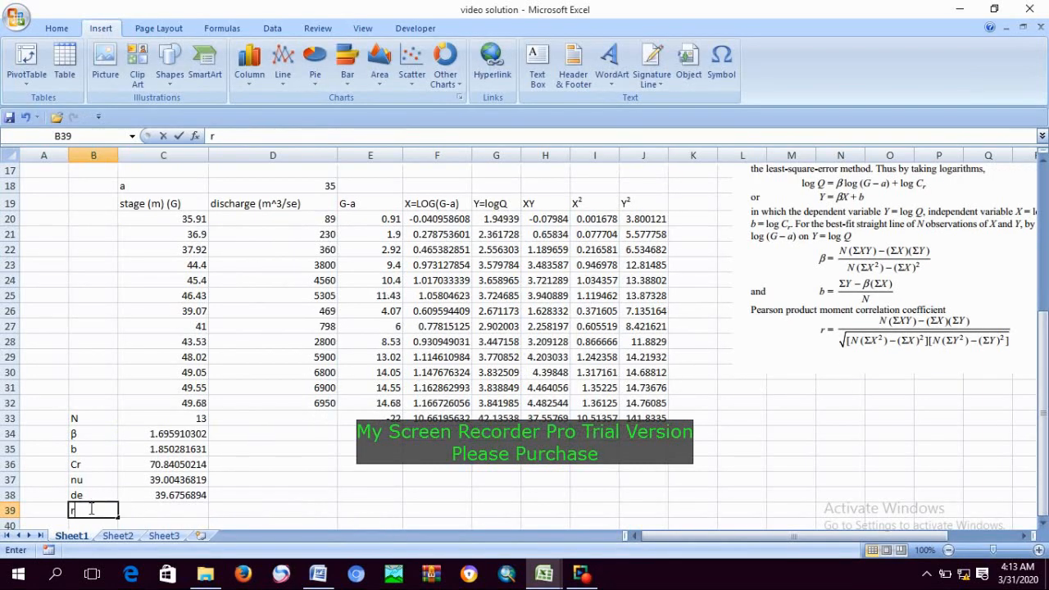
pyautogui.click(150, 512)
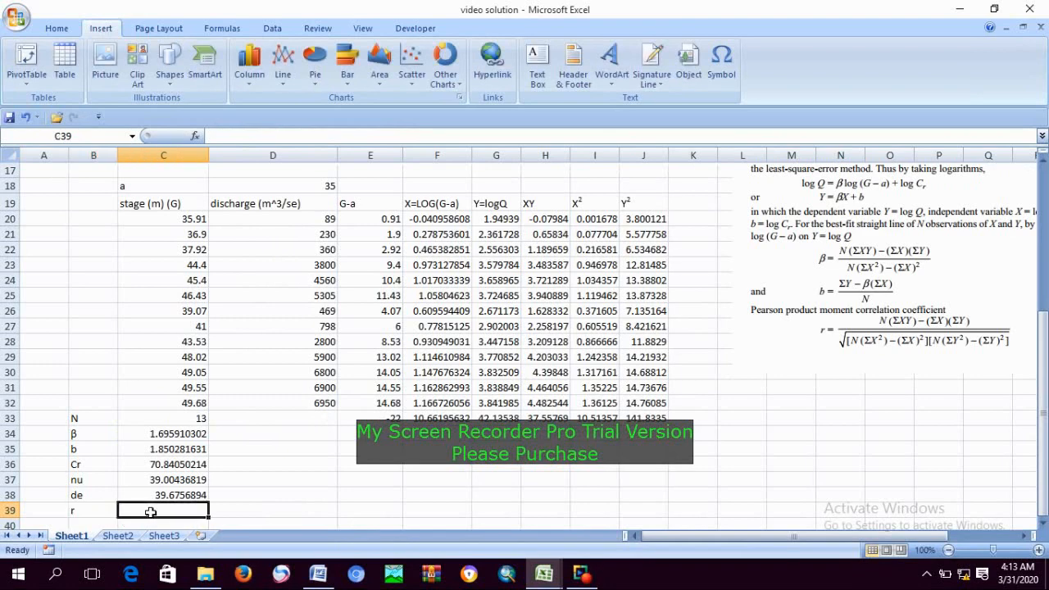
pyautogui.write('=')
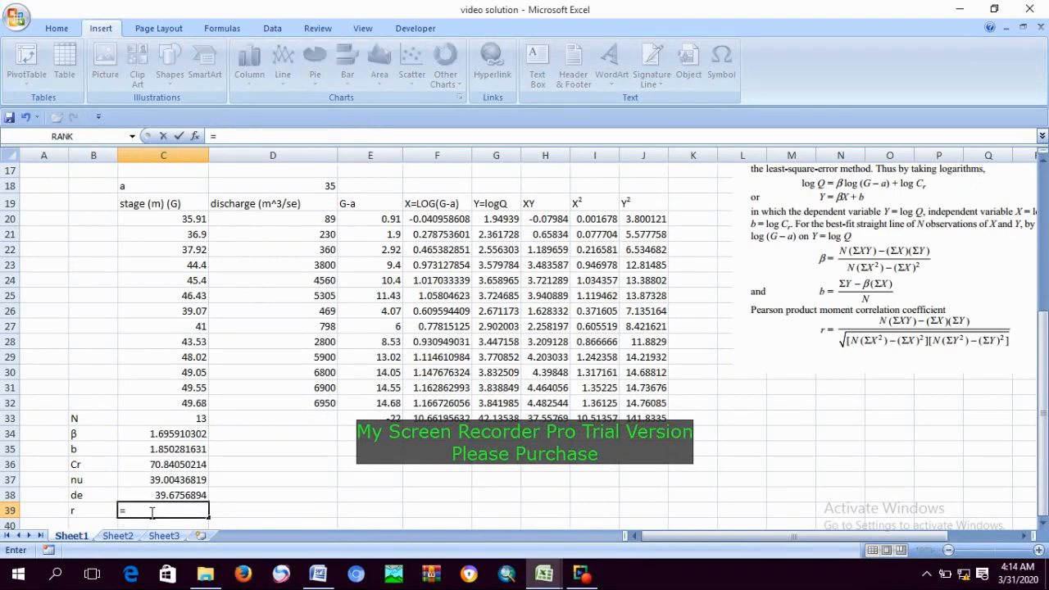
pyautogui.click(174, 481)
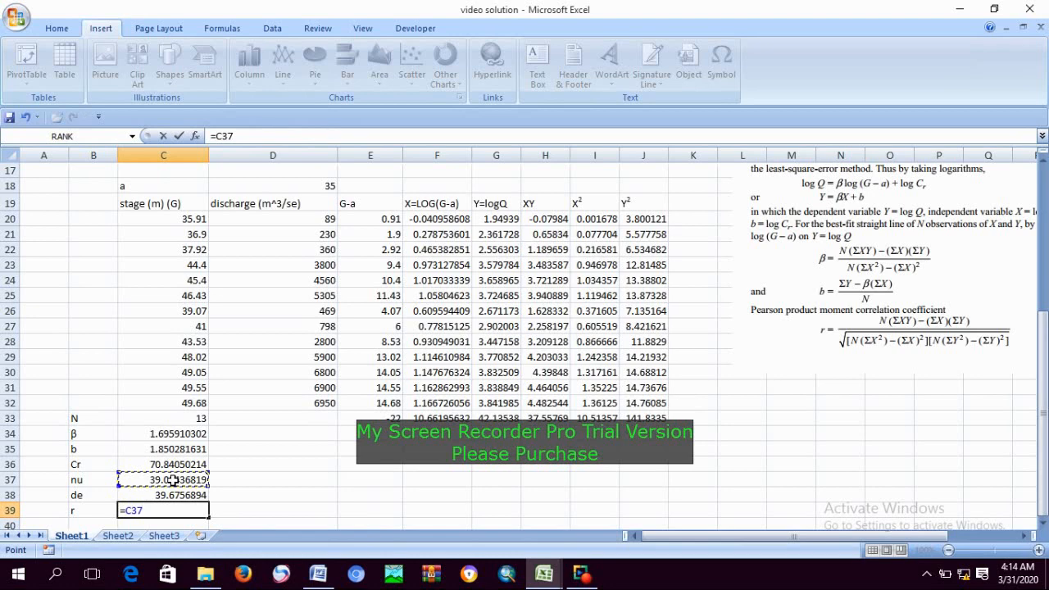
pyautogui.write('/')
pyautogui.click(176, 495)
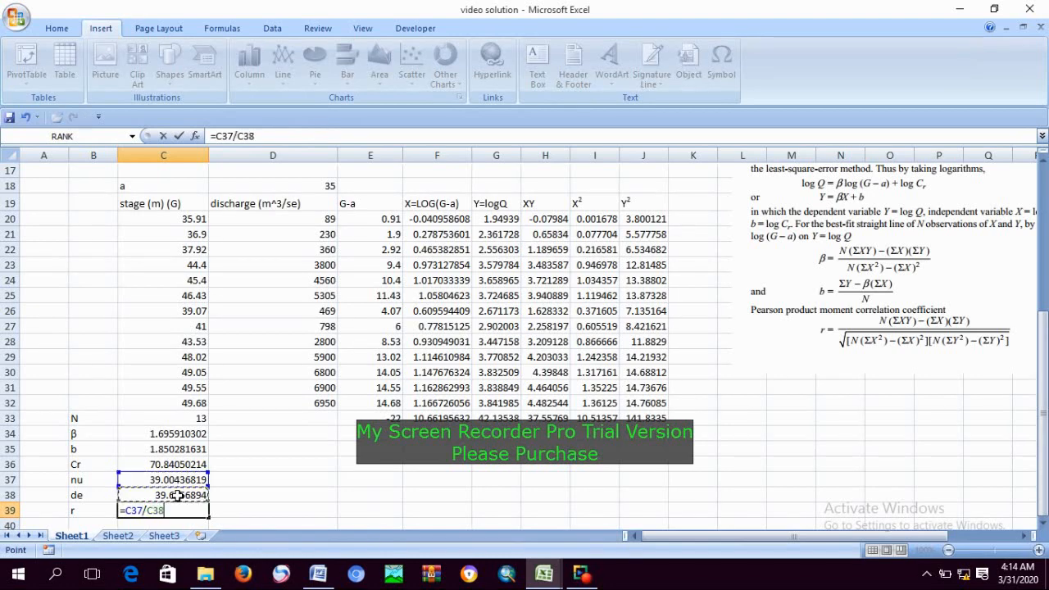
pyautogui.press('Return')
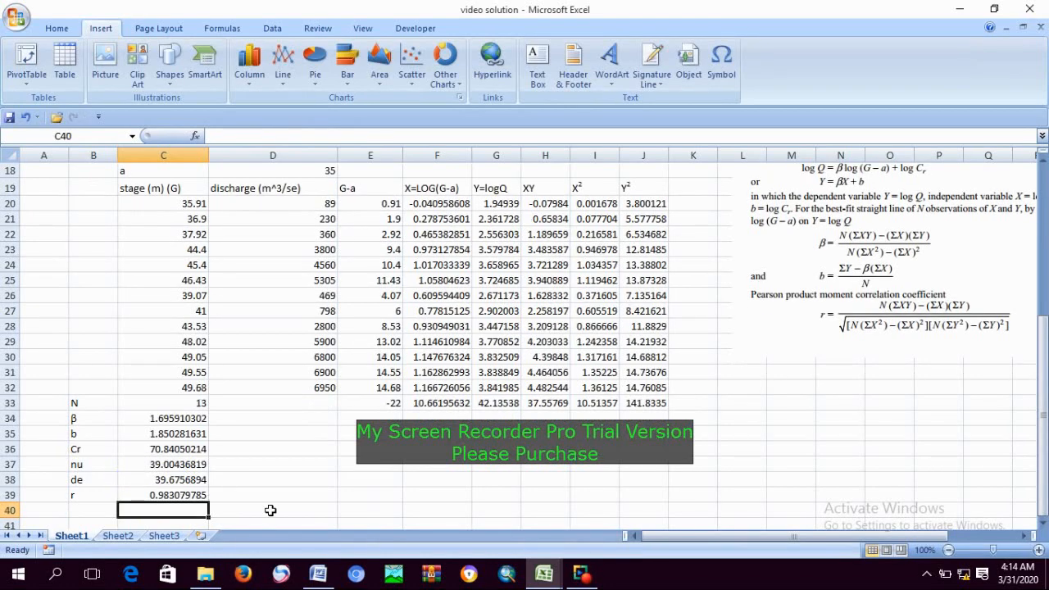
pyautogui.click(271, 510)
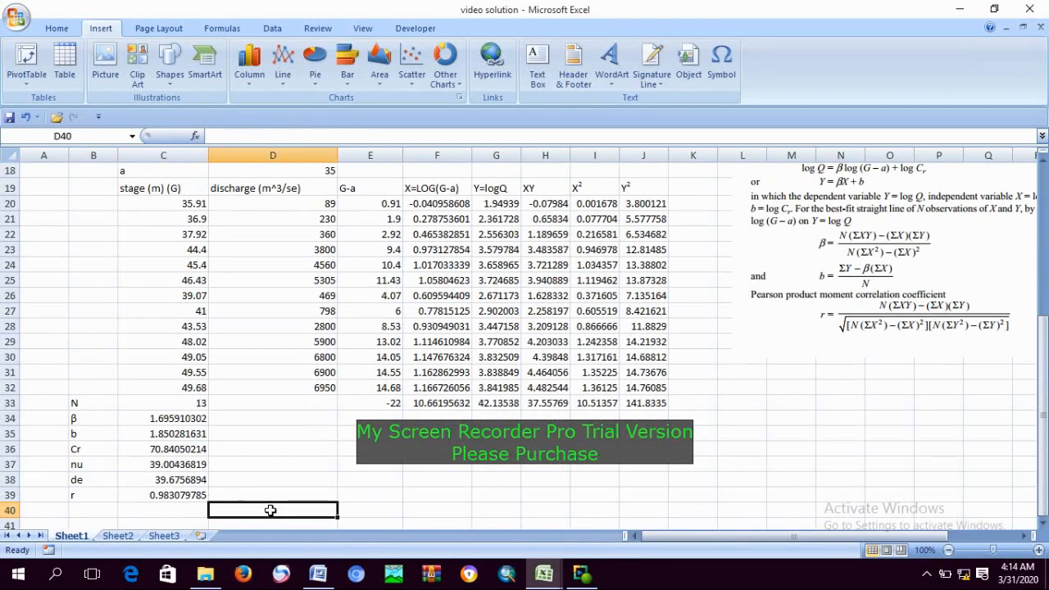
# Step: Enter the note "the correlation of the stage and discharge , good correlation." in D39 beside the r value
pyautogui.click(168, 493)
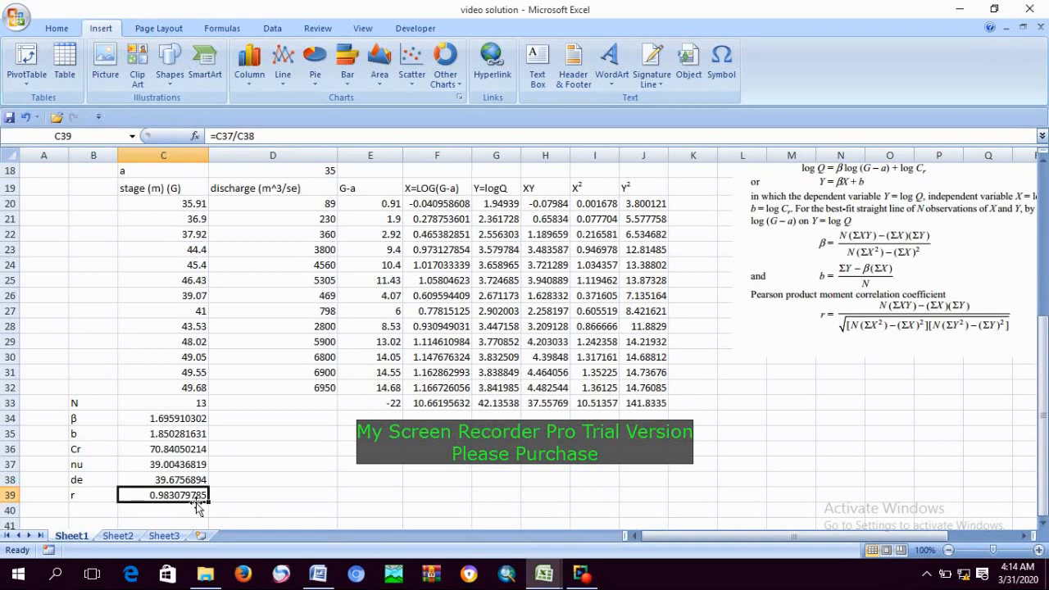
pyautogui.doubleClick(221, 495)
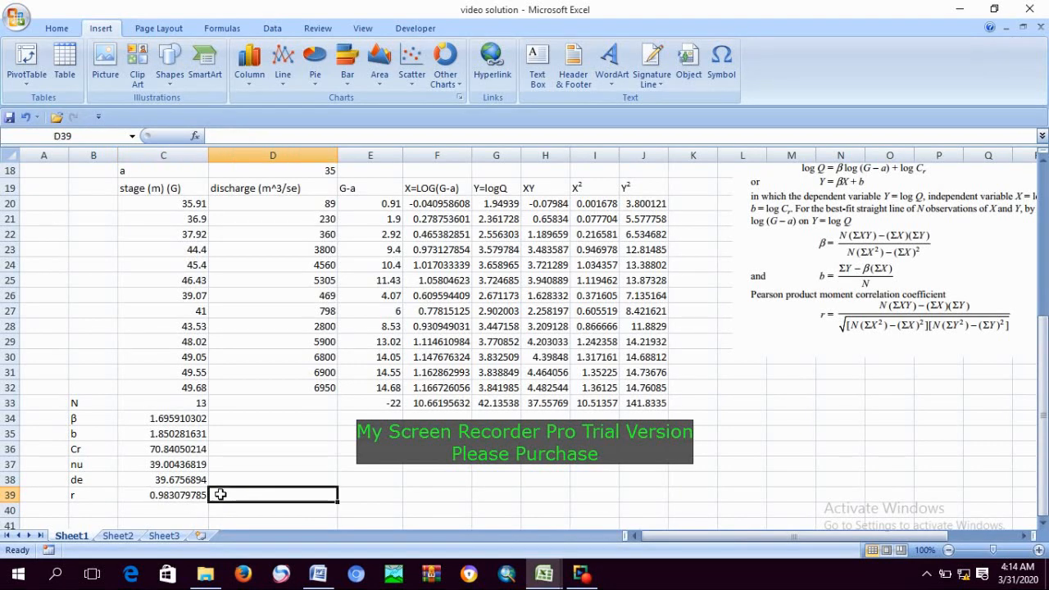
pyautogui.write('the')
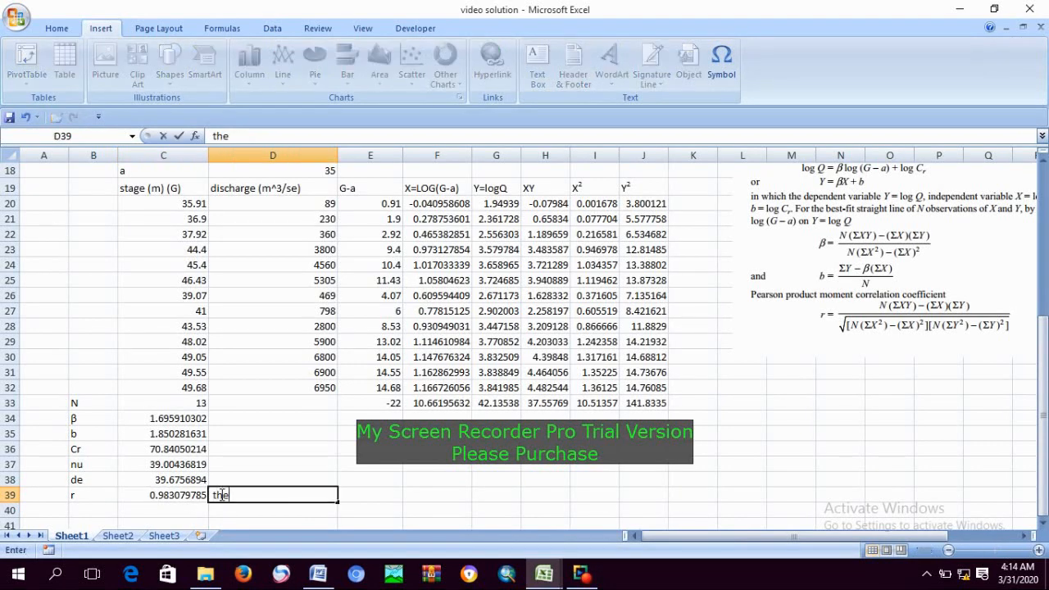
pyautogui.write(' correlation of')
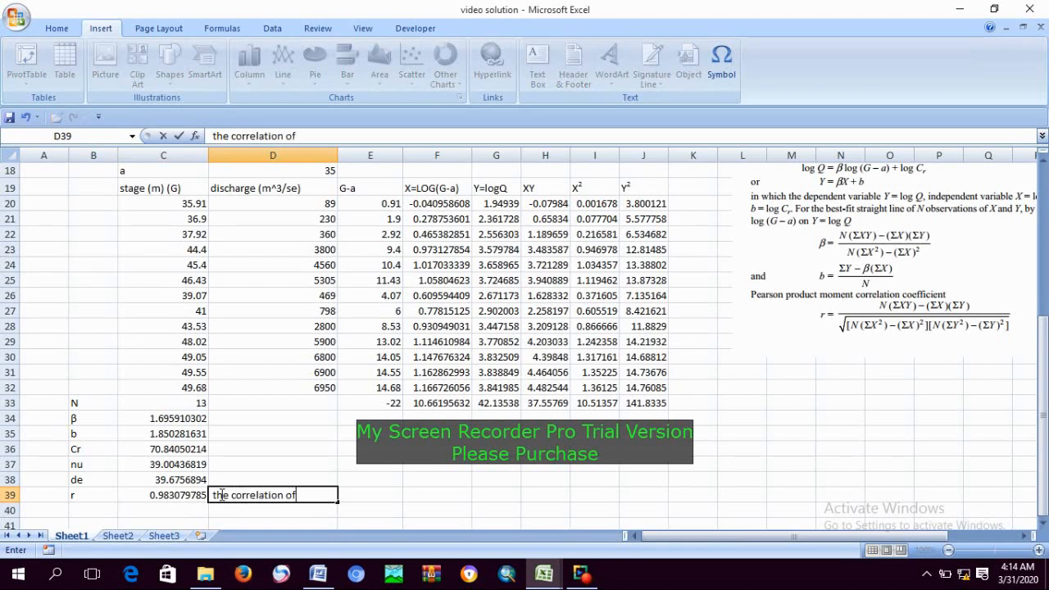
pyautogui.write(' the stage')
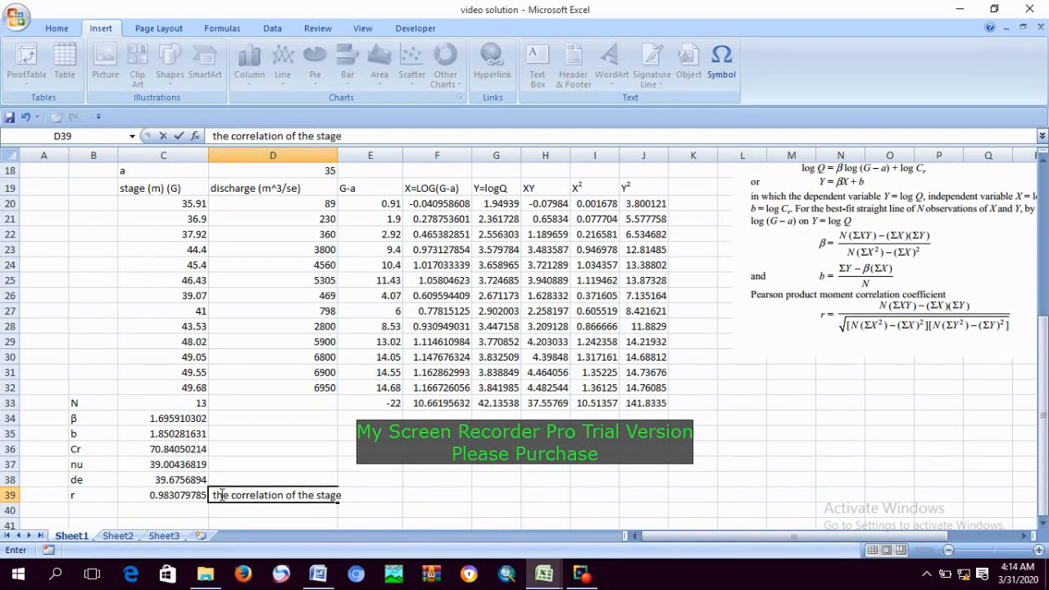
pyautogui.write(' and discharge')
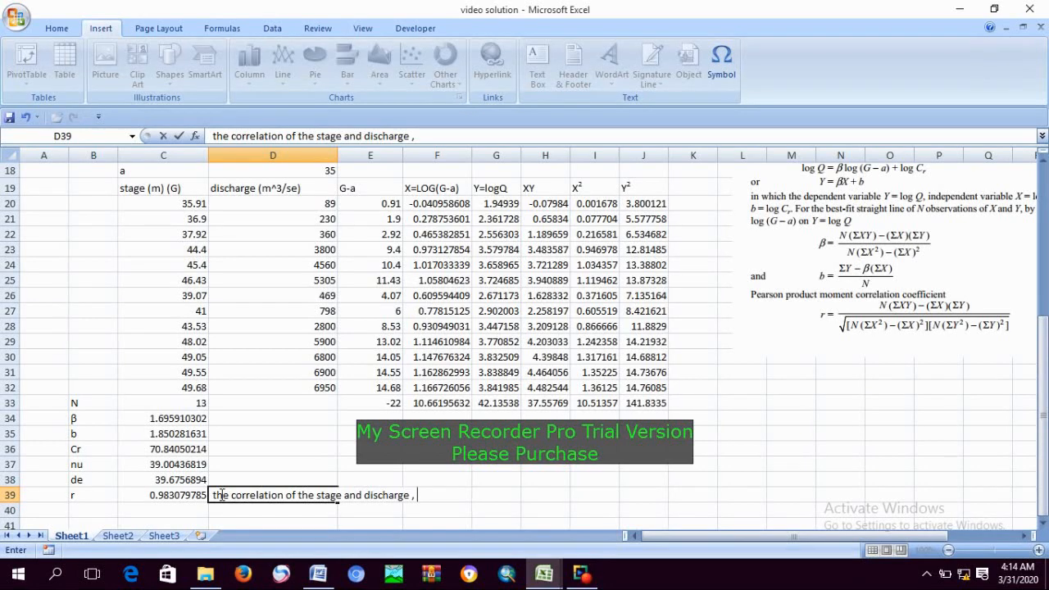
pyautogui.write(', good')
pyautogui.write(' co')
pyautogui.write('rrela')
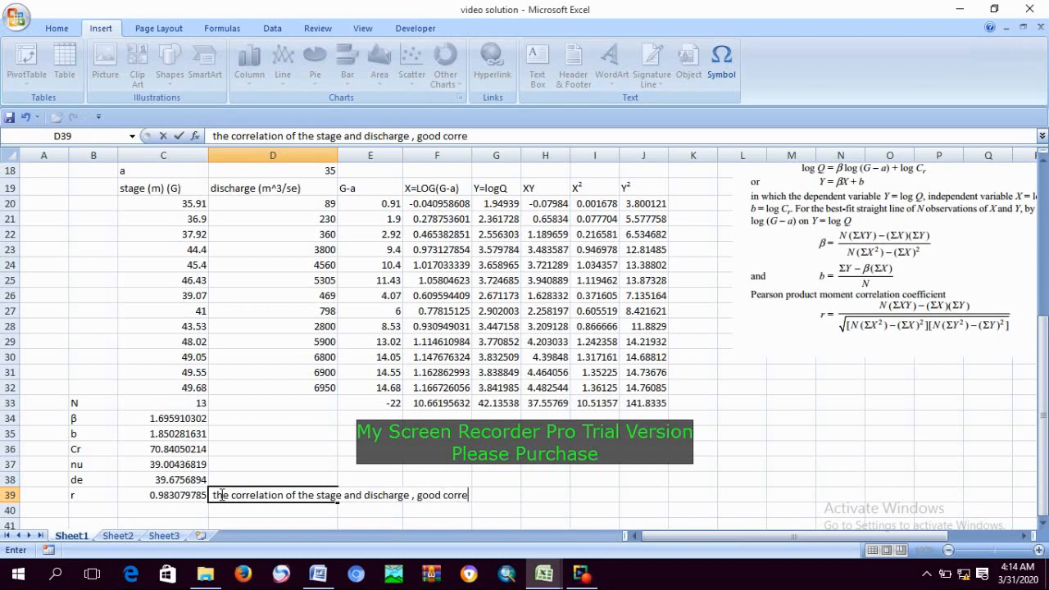
pyautogui.write('tion.')
# Step: Switch to the Word solution, add "the correlation of the stage and discharge is good b/c r=0.983" below the rating curve equation, and save
pyautogui.click(318, 573)
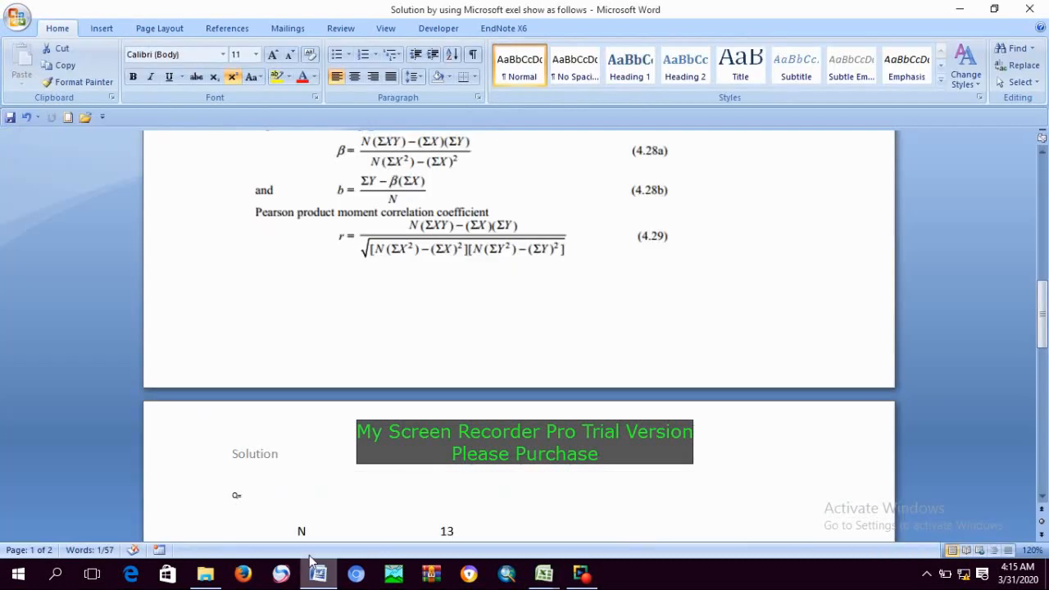
pyautogui.moveTo(1045, 348); pyautogui.dragTo(1044, 387)
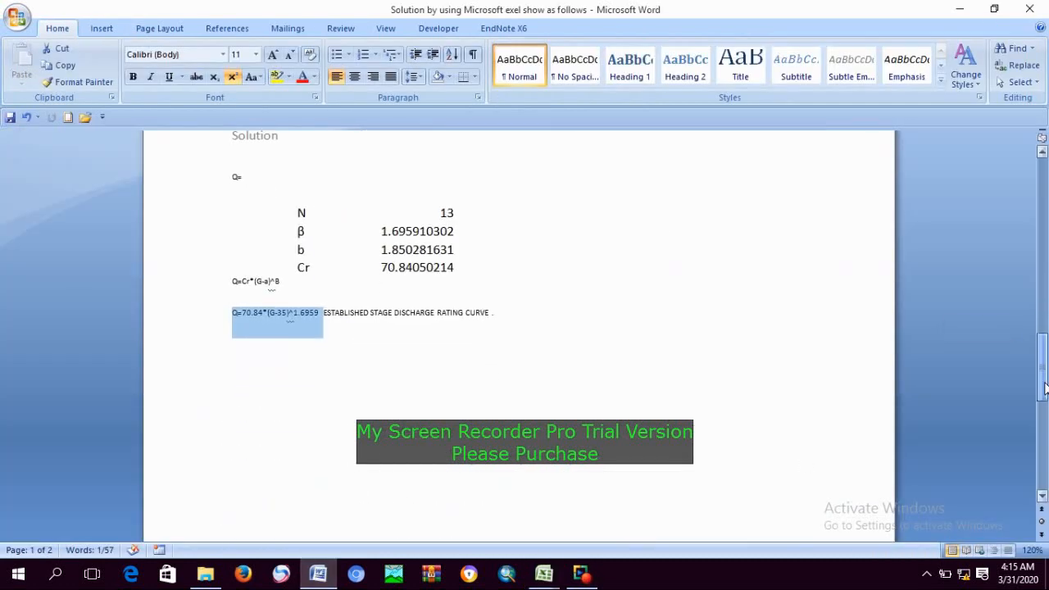
pyautogui.click(514, 308)
pyautogui.press('Return')
pyautogui.press('Return')
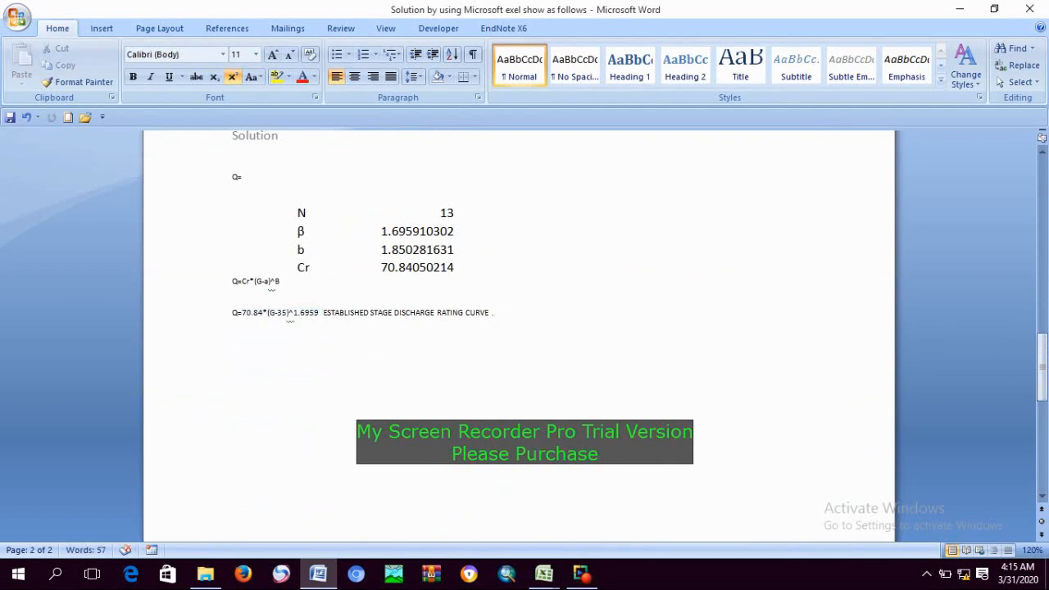
pyautogui.write('the correlation')
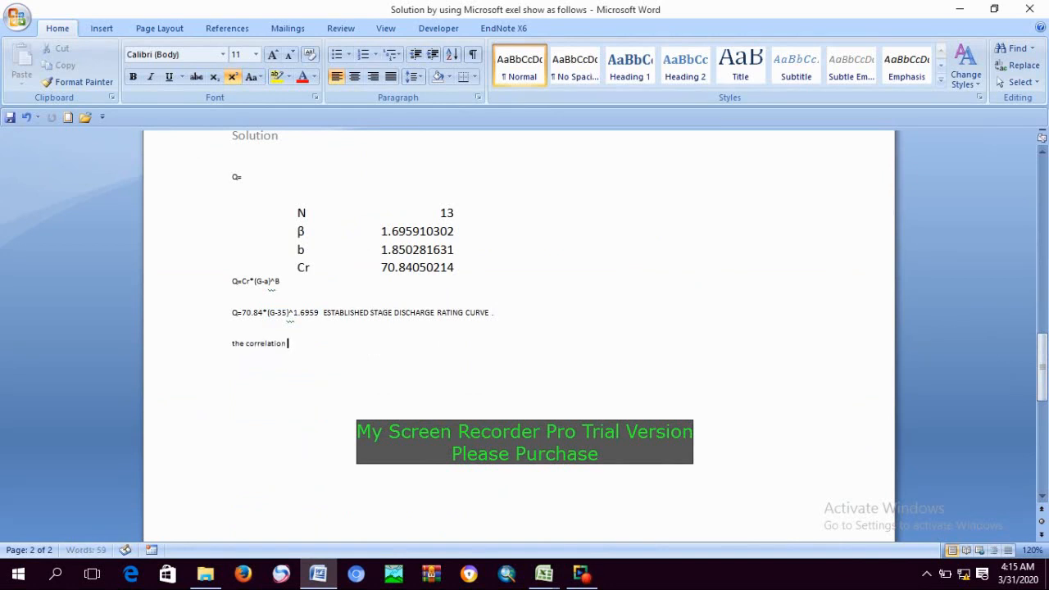
pyautogui.write(' of the stage and discharge')
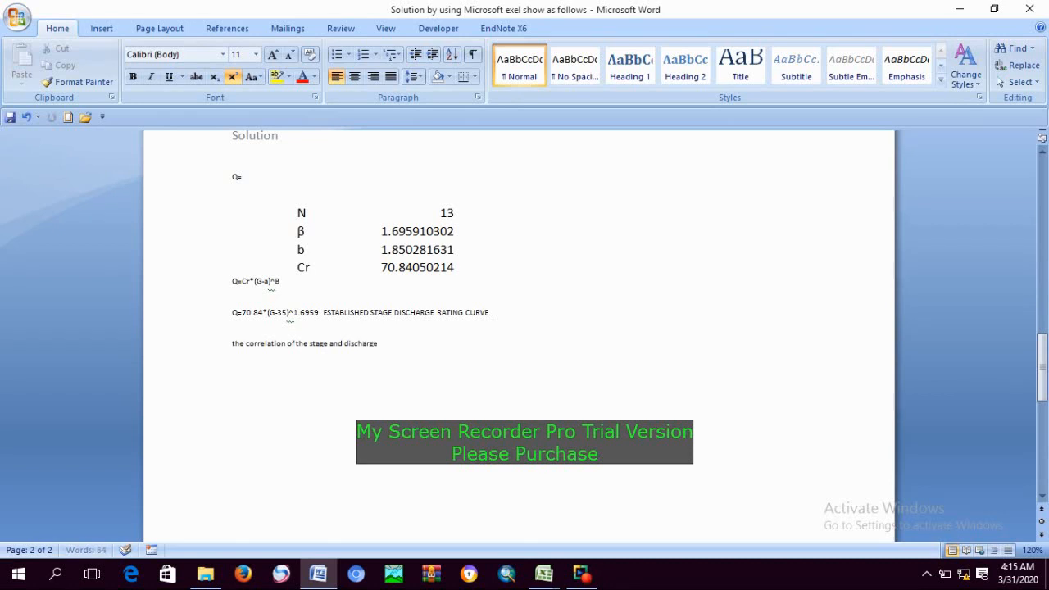
pyautogui.write(' is goo')
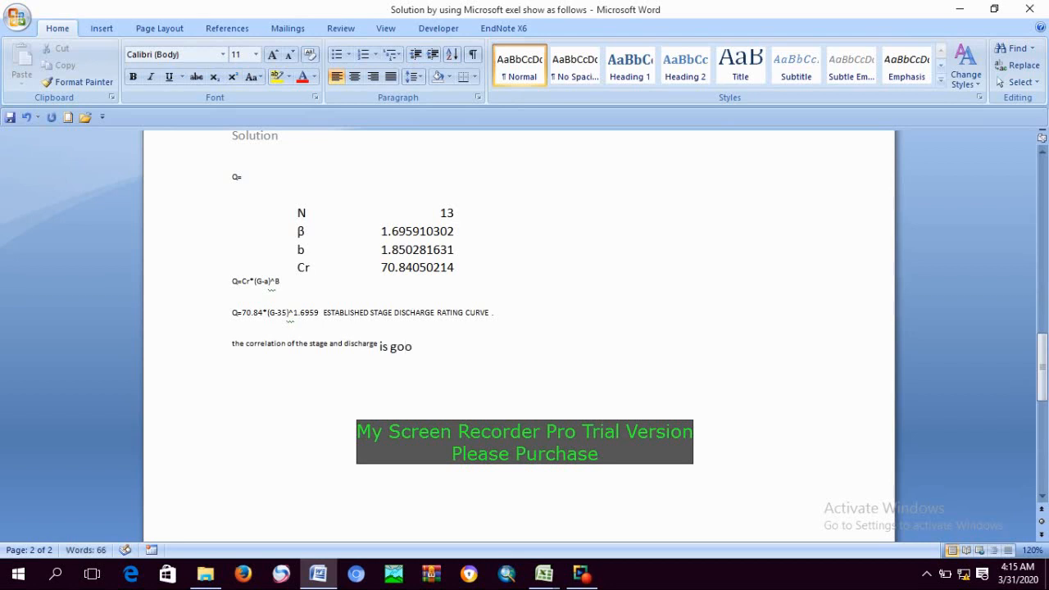
pyautogui.write('d b/c r=0.983')
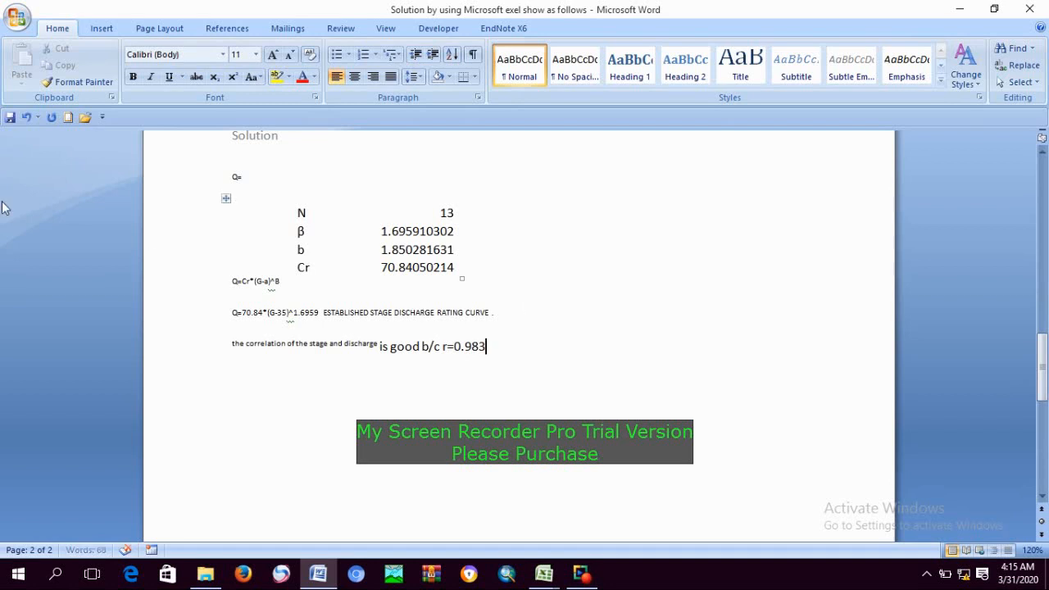
pyautogui.click(10, 117)
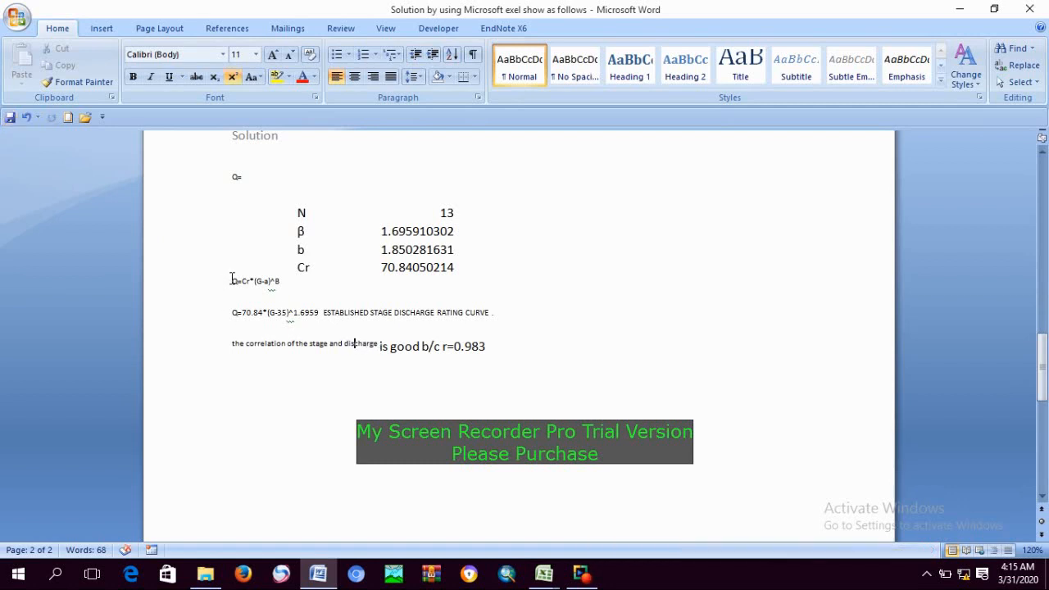
# Step: Remove the superscript formatting from the two Q equation lines and the correlation sentence, and capitalize its opening word as The
pyautogui.moveTo(232, 279); pyautogui.dragTo(379, 345)
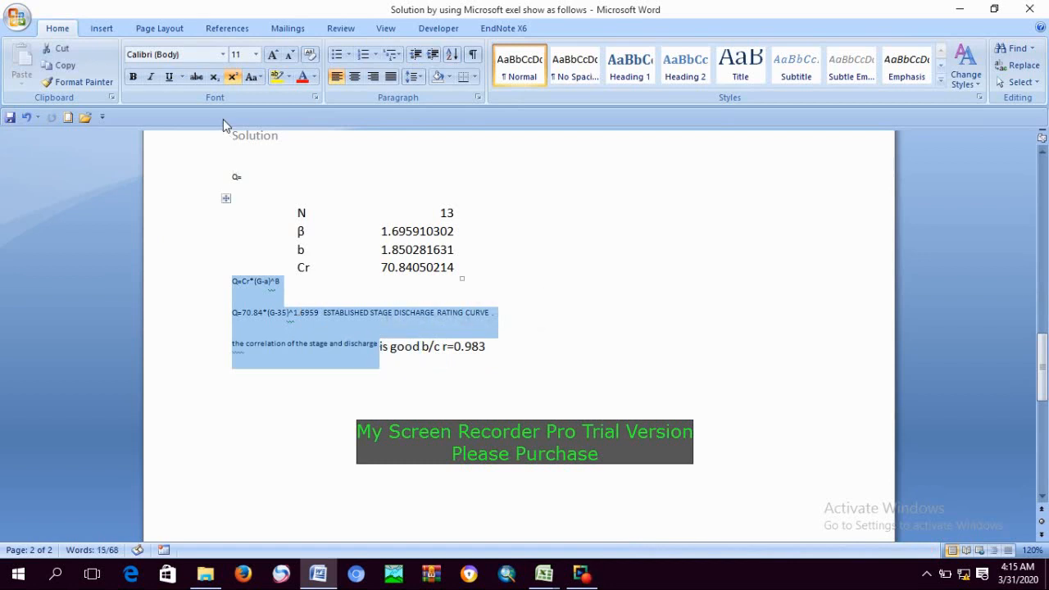
pyautogui.click(232, 77)
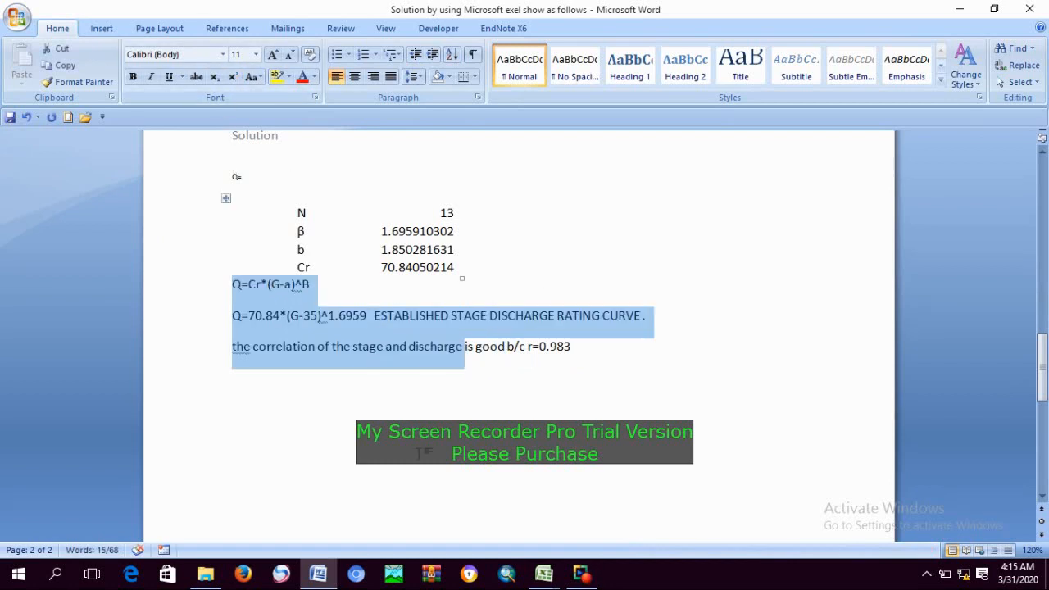
pyautogui.click(419, 346)
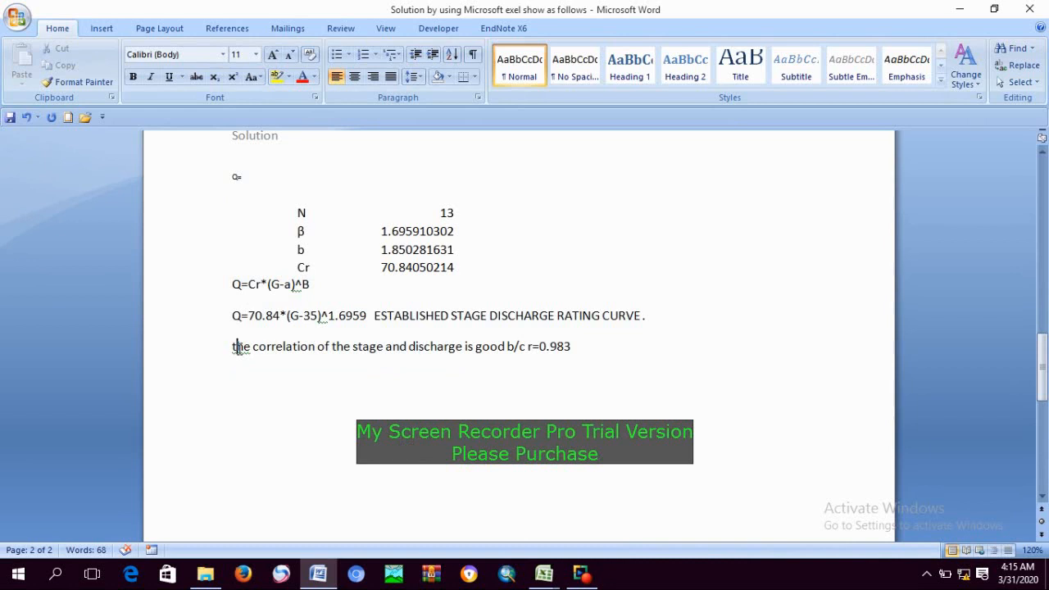
pyautogui.rightClick(236, 346)
pyautogui.click(310, 363)
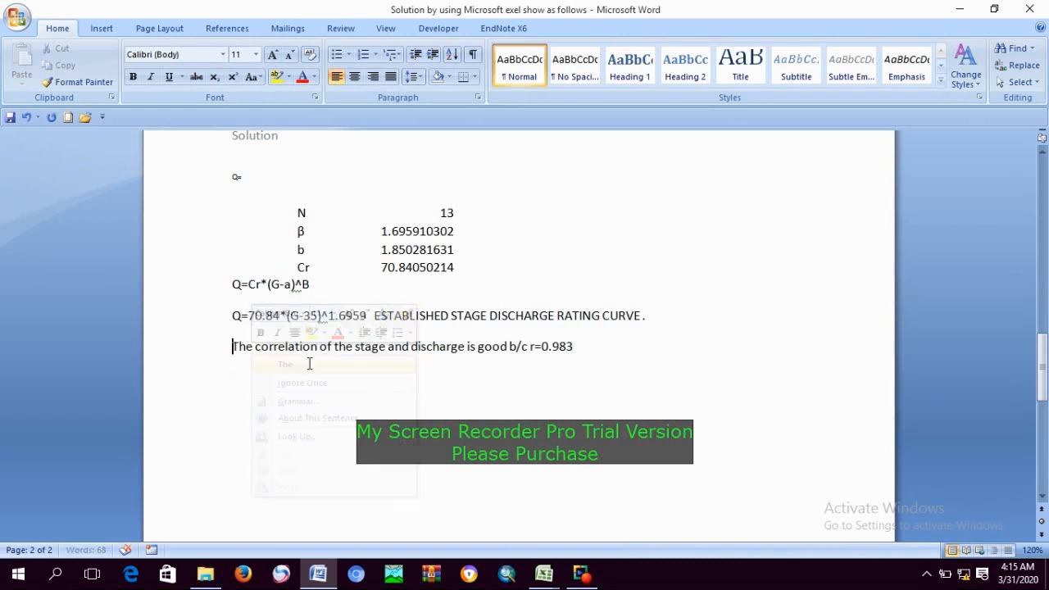
# Step: Number the established rating curve line with "1." and the correlation sentence with "2."
pyautogui.click(226, 316)
pyautogui.write('1.')
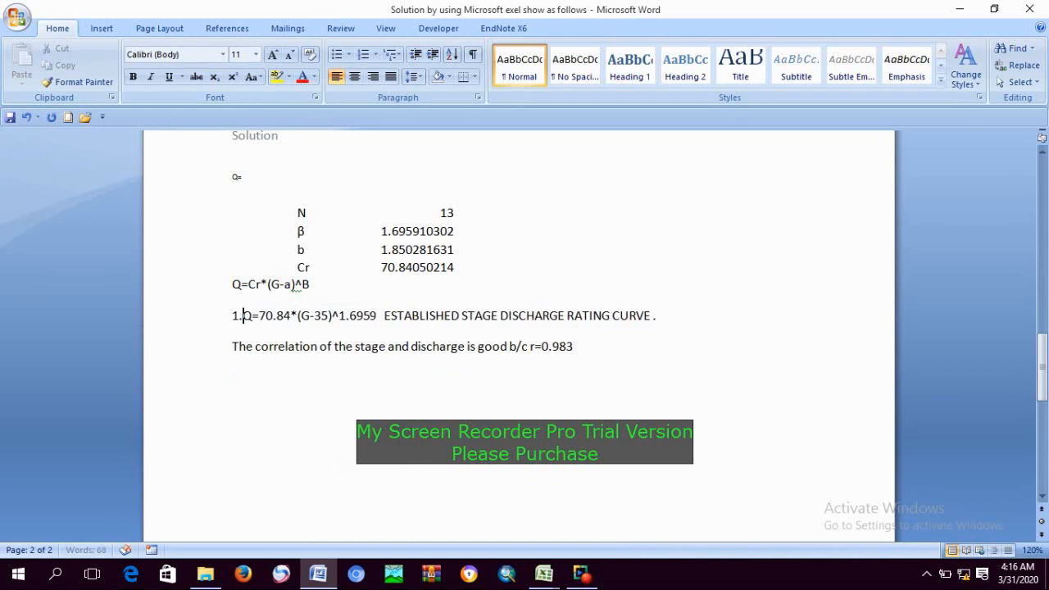
pyautogui.click(230, 348)
pyautogui.write('2.')
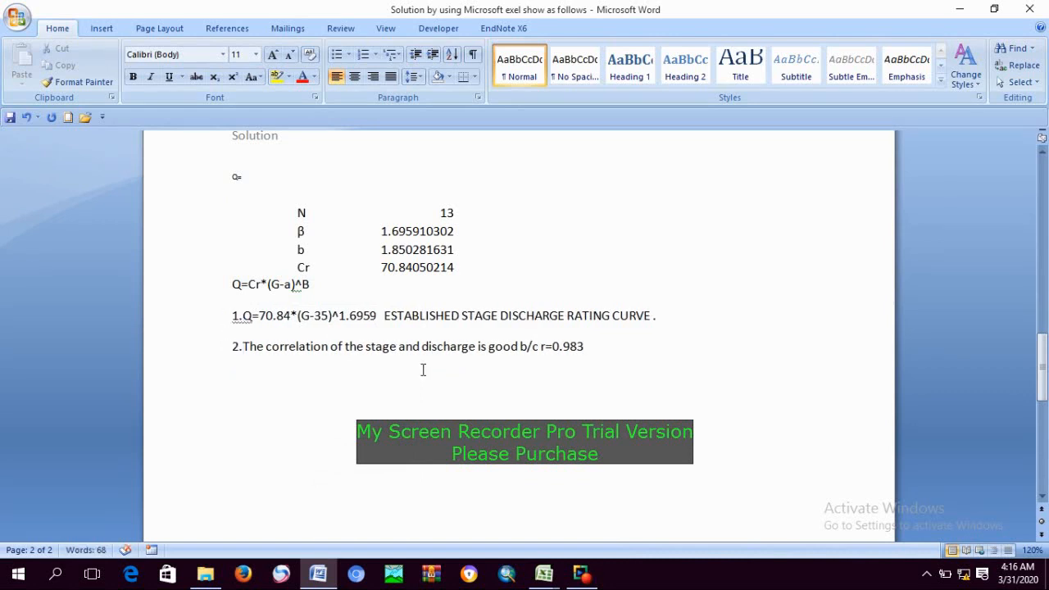
# Step: Add a new line below the correlation sentence reading "3. estimate discharge at G="
pyautogui.click(597, 346)
pyautogui.press('Return')
pyautogui.write('3. estimate dischar')
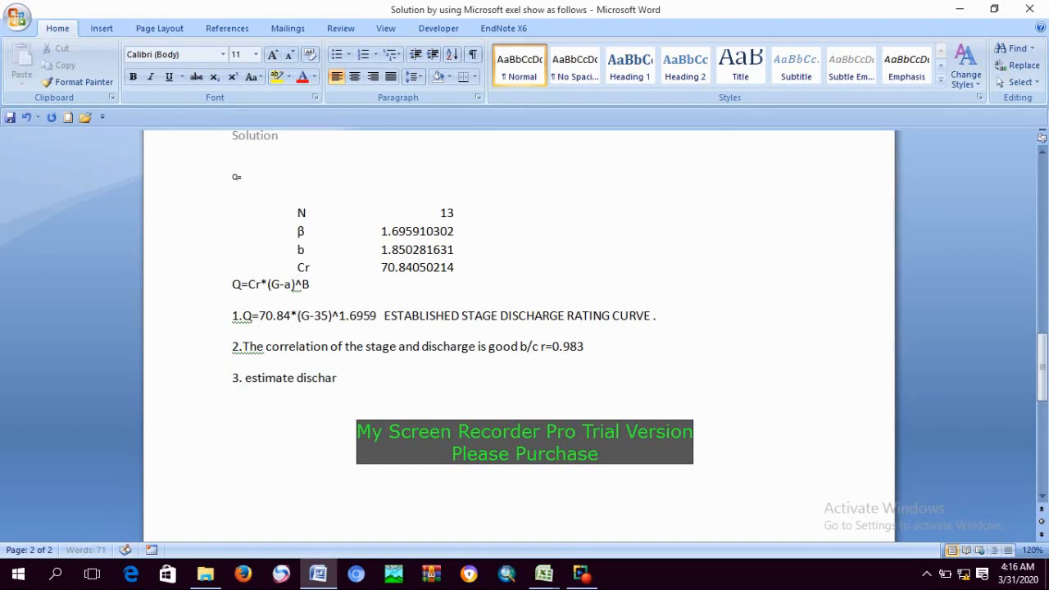
pyautogui.write('ge at G=')
# Step: Check the stage values requested in problem 4.11 and complete item 3 with "42.5 and 48.5m"
pyautogui.scroll(10, 595, 344)
pyautogui.click(596, 348)
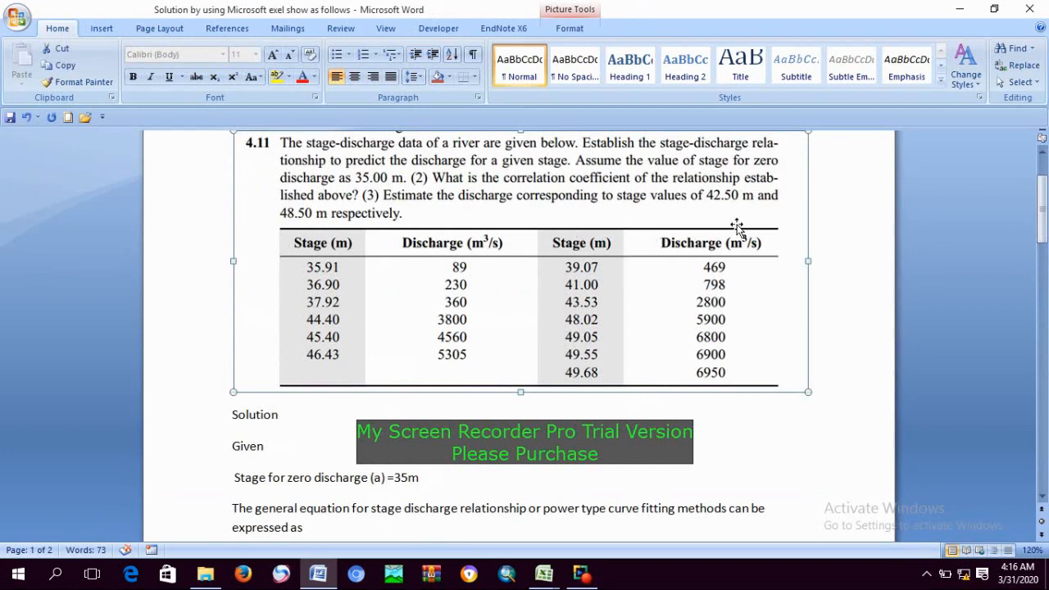
pyautogui.press('Down')
pyautogui.press('Down')
pyautogui.press('Down')
pyautogui.press('Down')
pyautogui.press('Down')
pyautogui.press('Down')
pyautogui.press('Down')
pyautogui.press('Down')
pyautogui.press('Down')
pyautogui.press('Down')
pyautogui.press('Down')
pyautogui.press('Down')
pyautogui.press('Down')
pyautogui.press('Down')
pyautogui.press('Down')
pyautogui.press('Down')
pyautogui.press('Down')
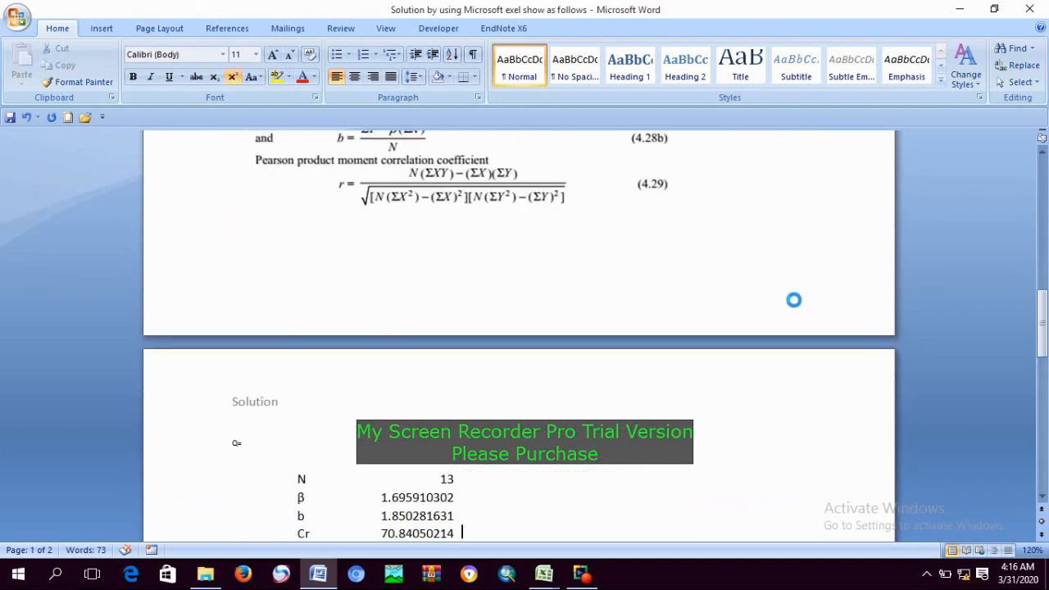
pyautogui.write('42.5')
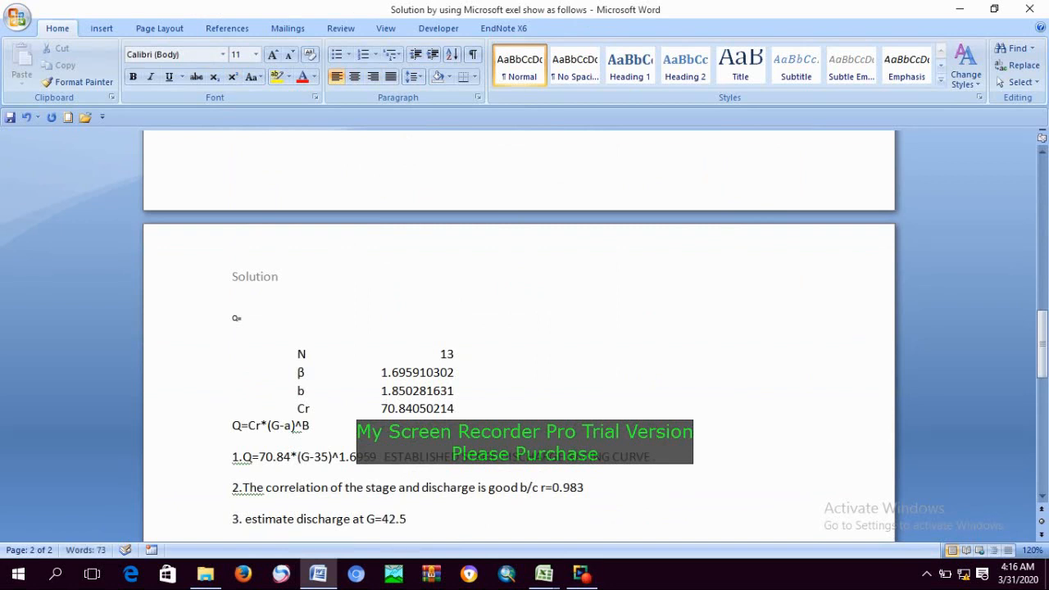
pyautogui.write(' and 48.5m')
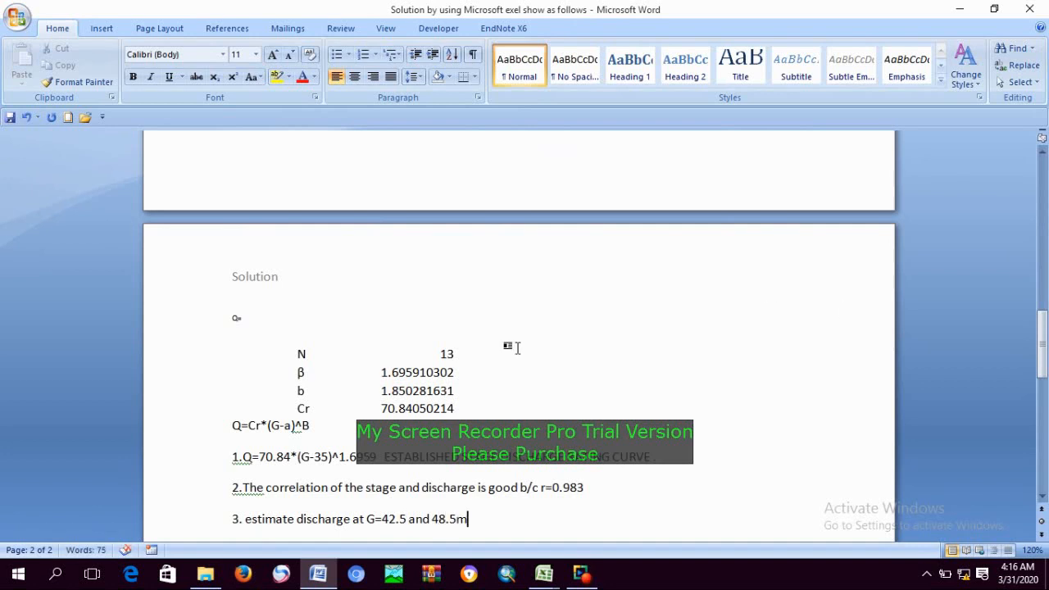
# Step: Save the solution document and switch back to the video solution workbook in Excel
pyautogui.click(10, 118)
pyautogui.click(543, 576)
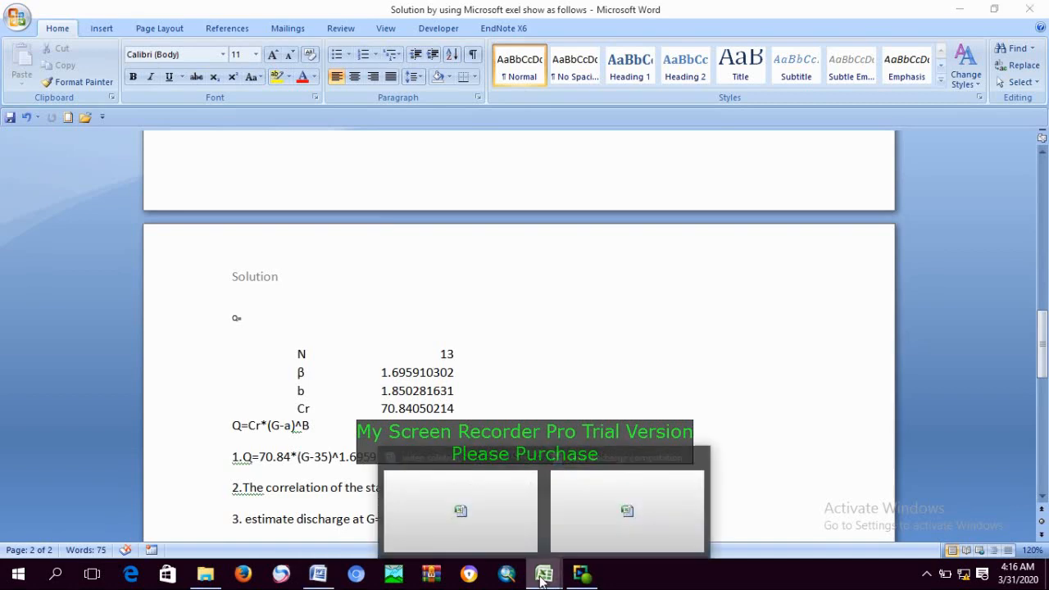
pyautogui.click(476, 512)
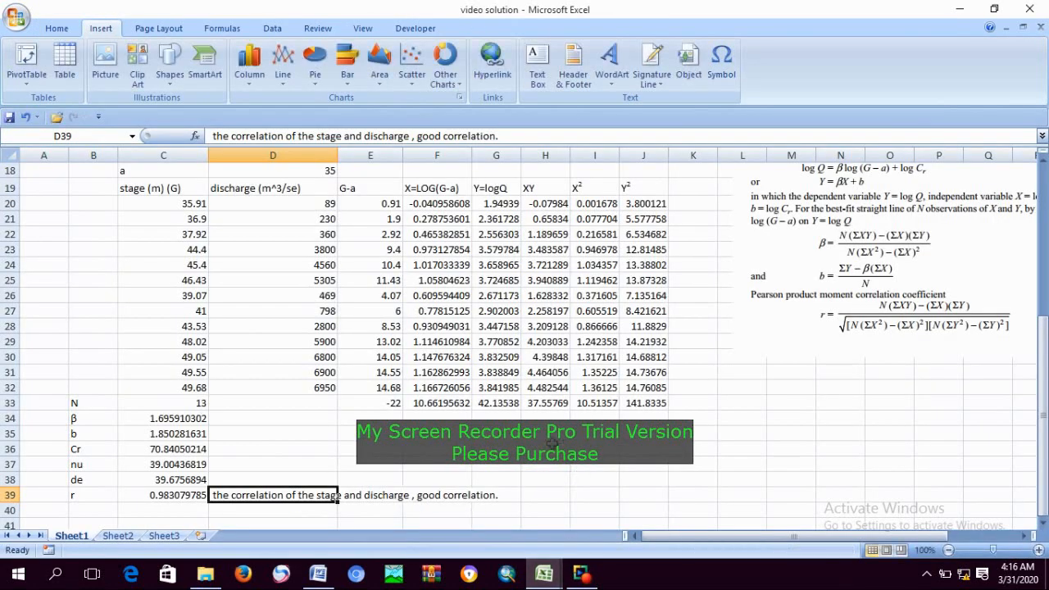
# Step: Clear the contents of cells G36 and G37 beside the G1 label
pyautogui.moveTo(481, 450); pyautogui.dragTo(479, 465)
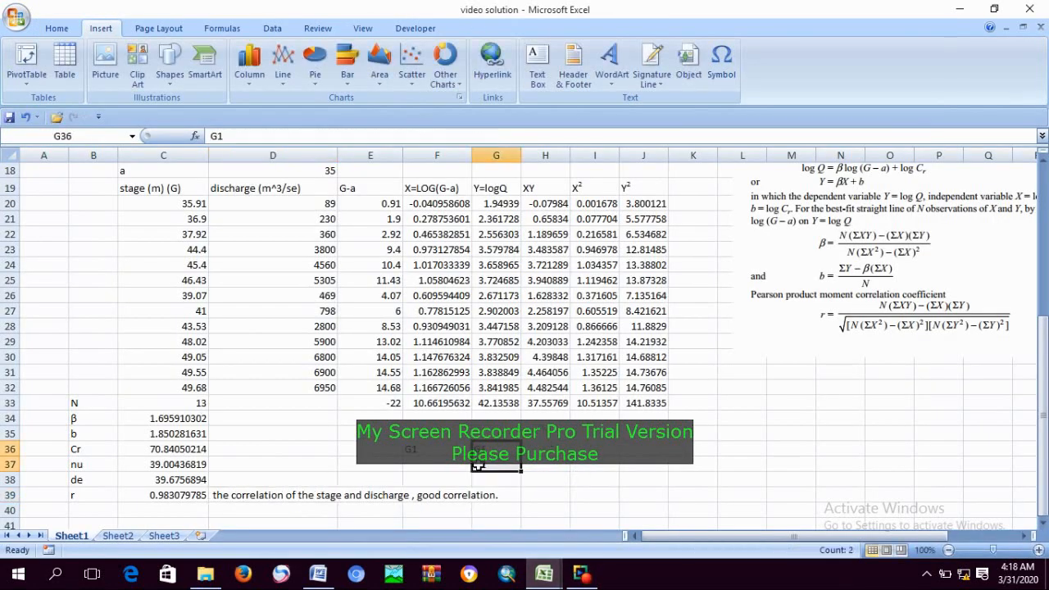
pyautogui.press('BackSpace')
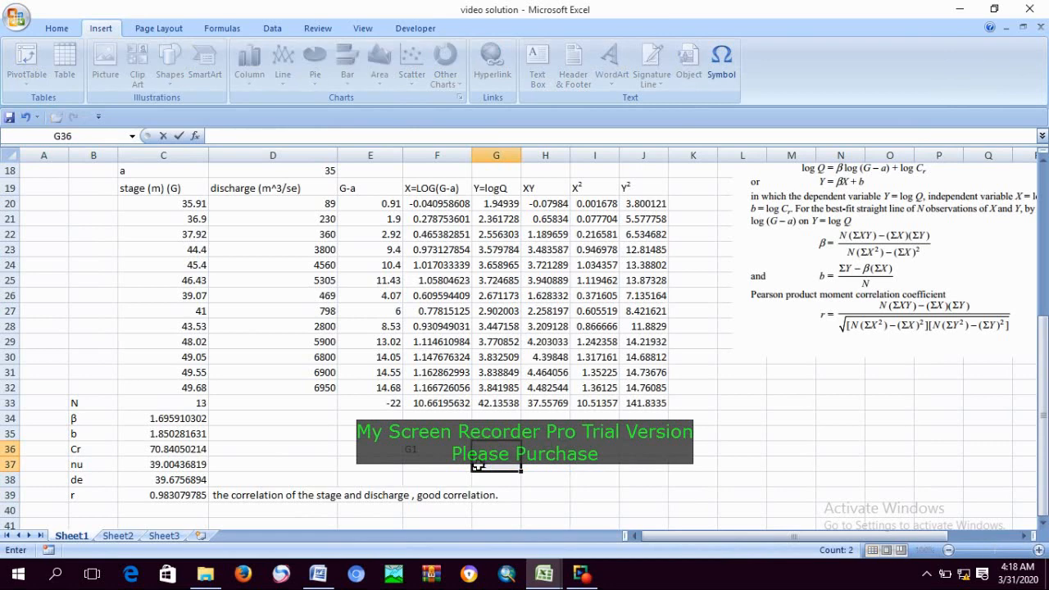
pyautogui.press('Return')
pyautogui.press('BackSpace')
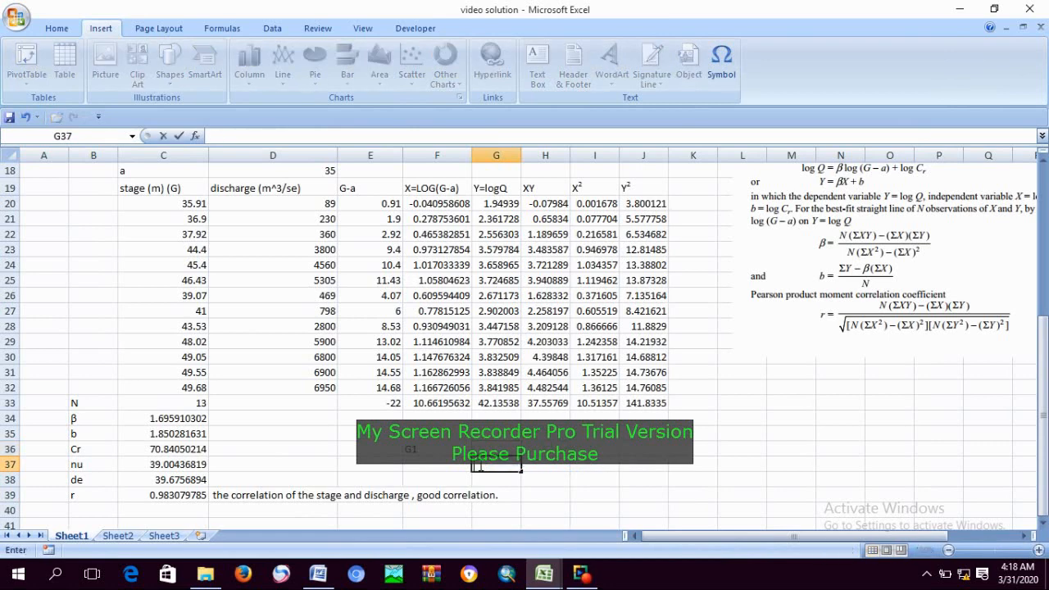
pyautogui.click(585, 465)
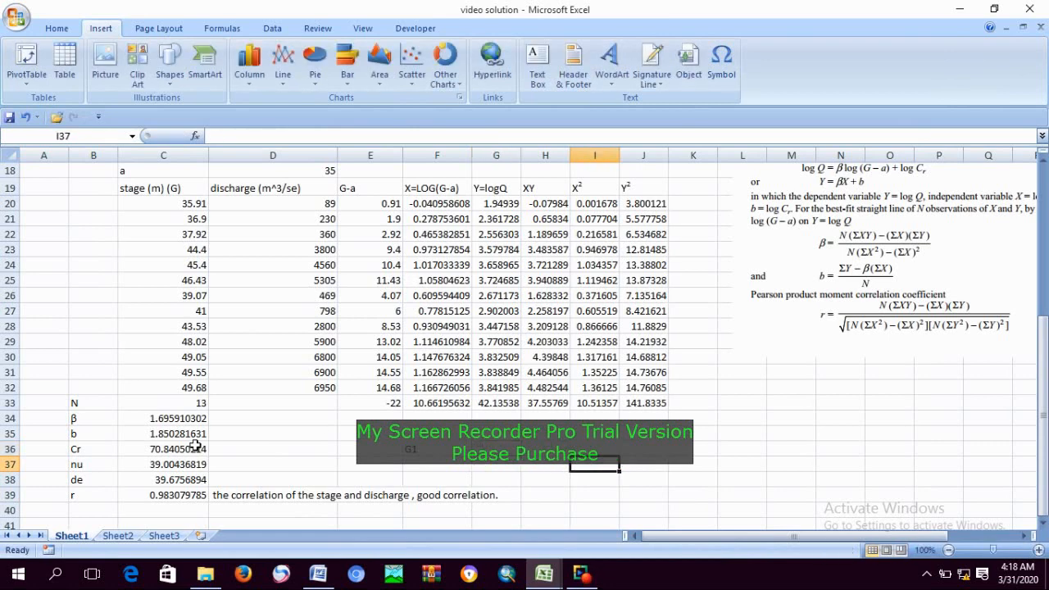
# Step: Enter the stage 42.5 in G36, followed by the label "Q" in H36 and "?" in I36
pyautogui.click(493, 447)
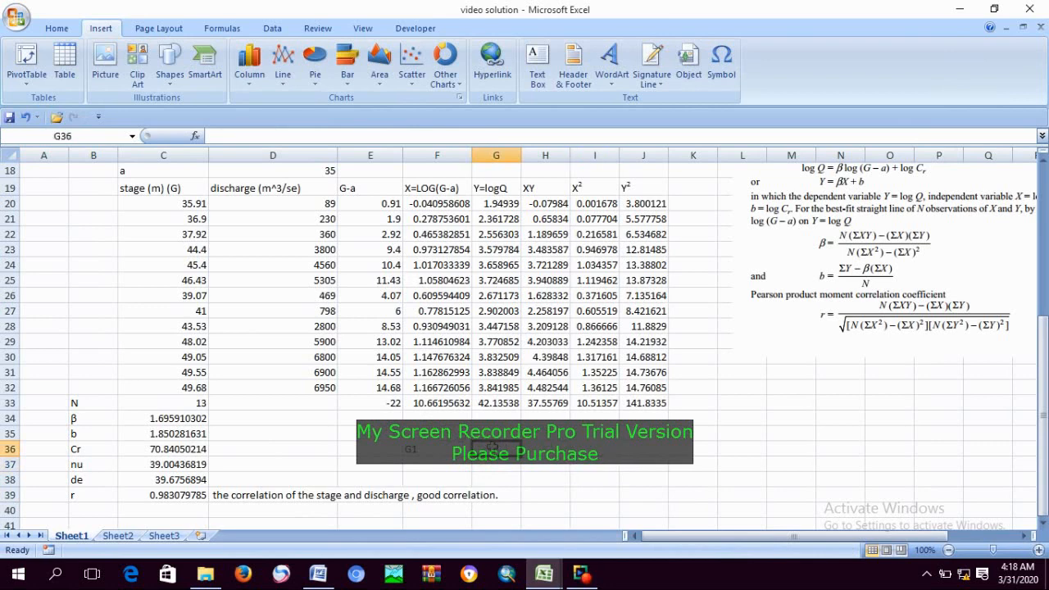
pyautogui.write('42.')
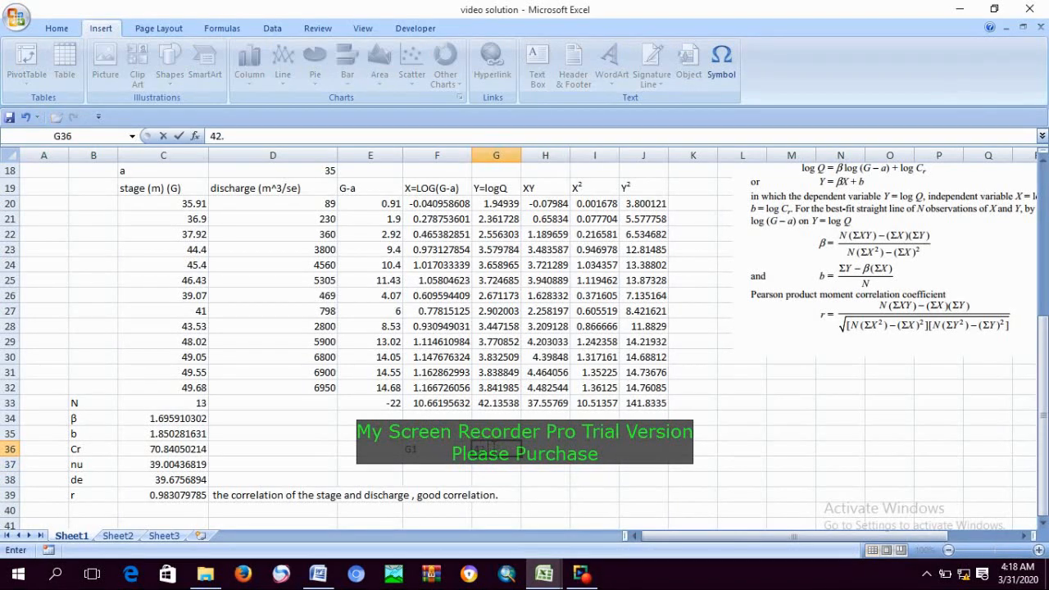
pyautogui.write('5')
pyautogui.click(543, 449)
pyautogui.write('Q')
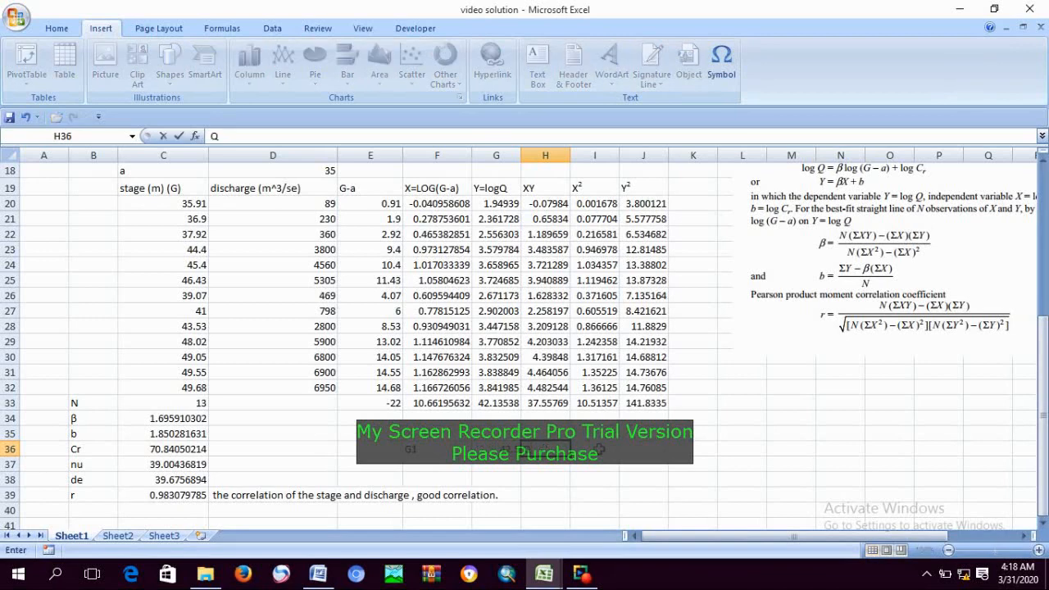
pyautogui.click(592, 450)
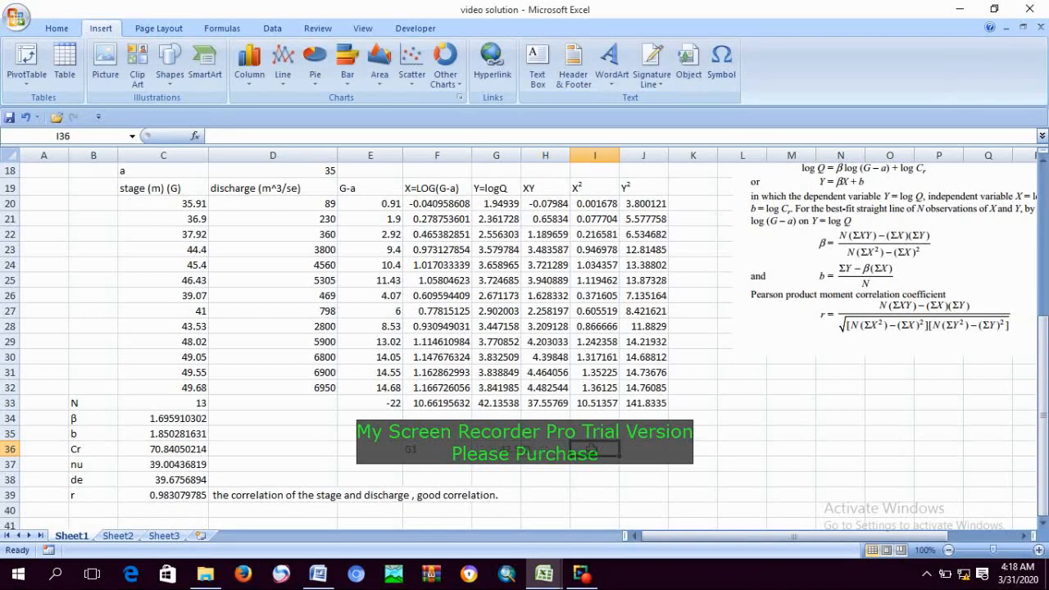
pyautogui.write('?')
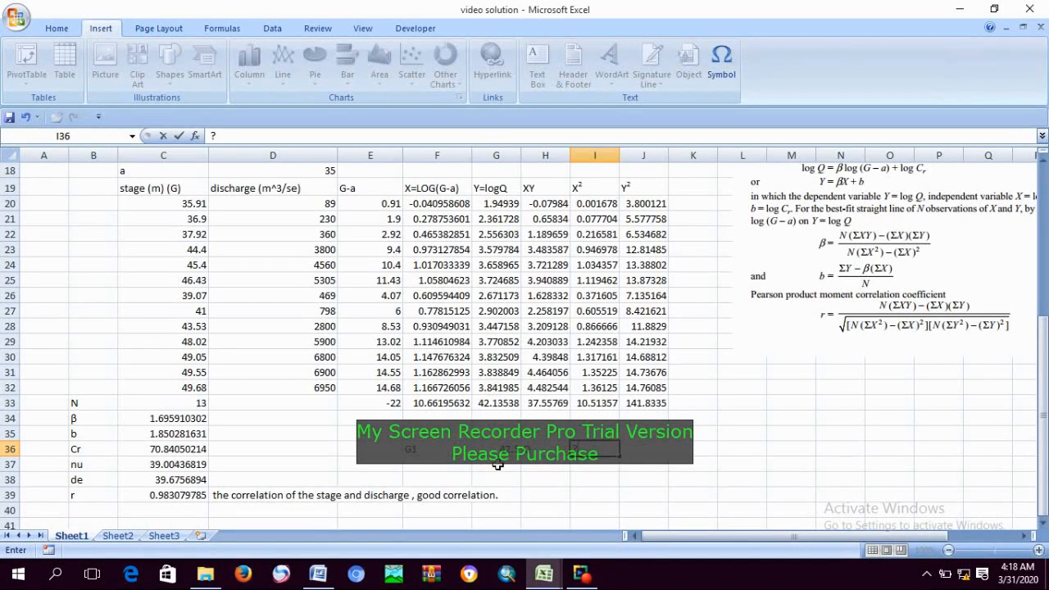
# Step: Compute the discharge for the first stage in cell I37 with the formula =70.84*(G36-35)^1.6959
pyautogui.click(532, 465)
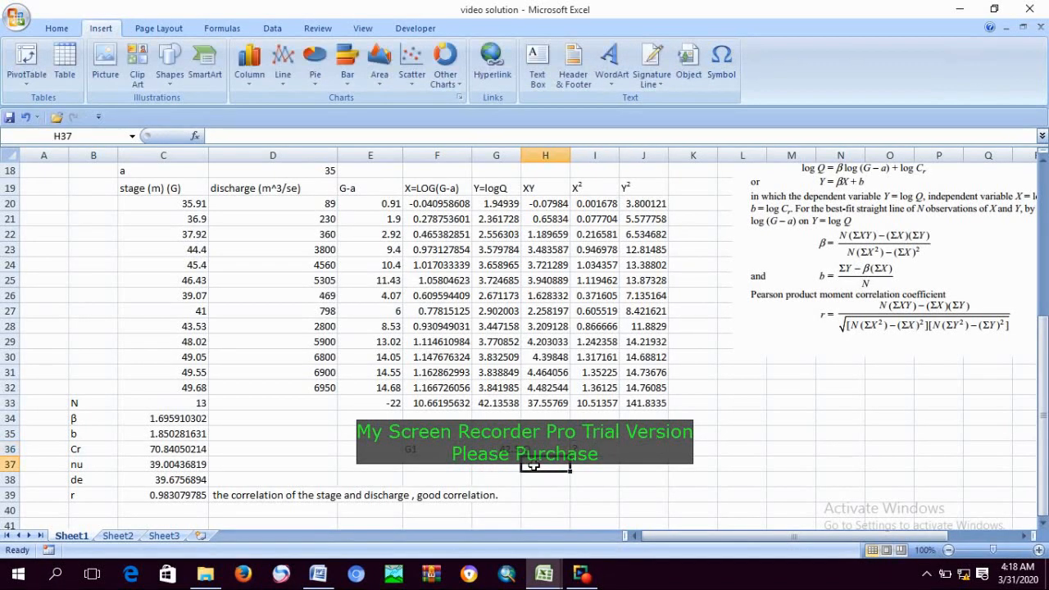
pyautogui.write('=')
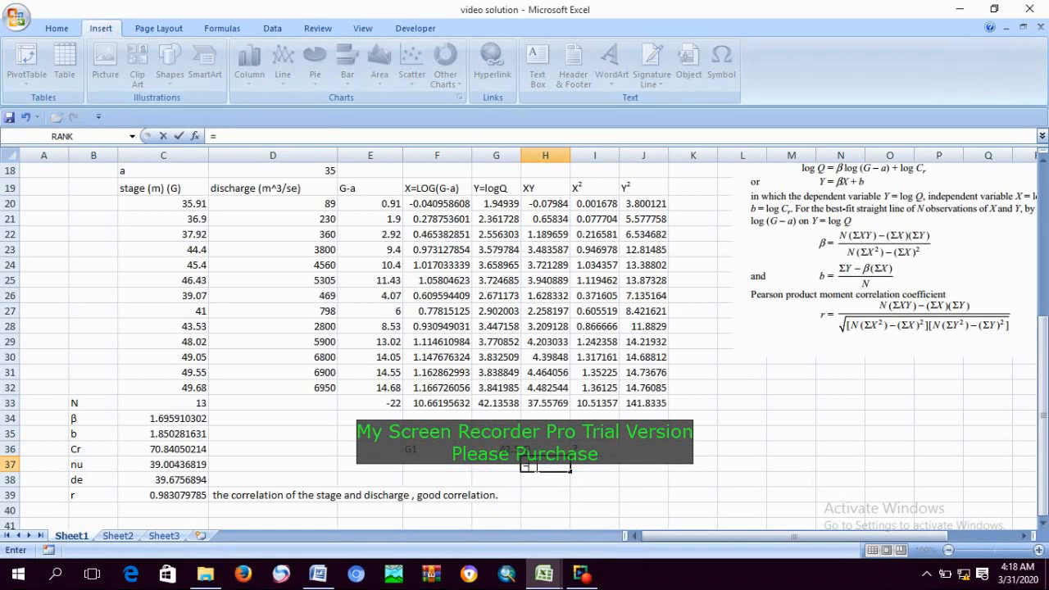
pyautogui.press('BackSpace')
pyautogui.click(579, 465)
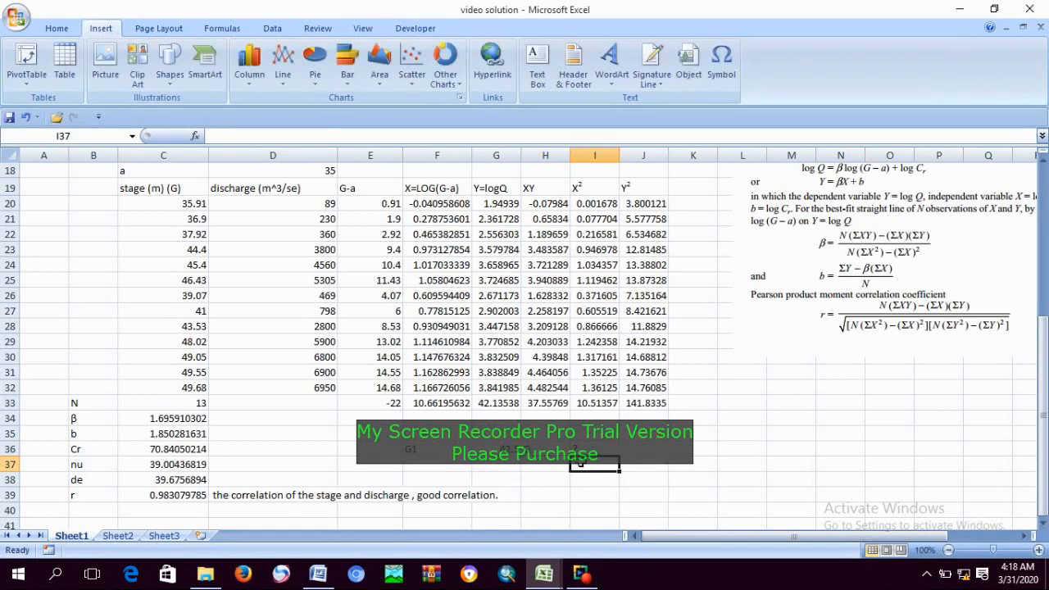
pyautogui.write('=')
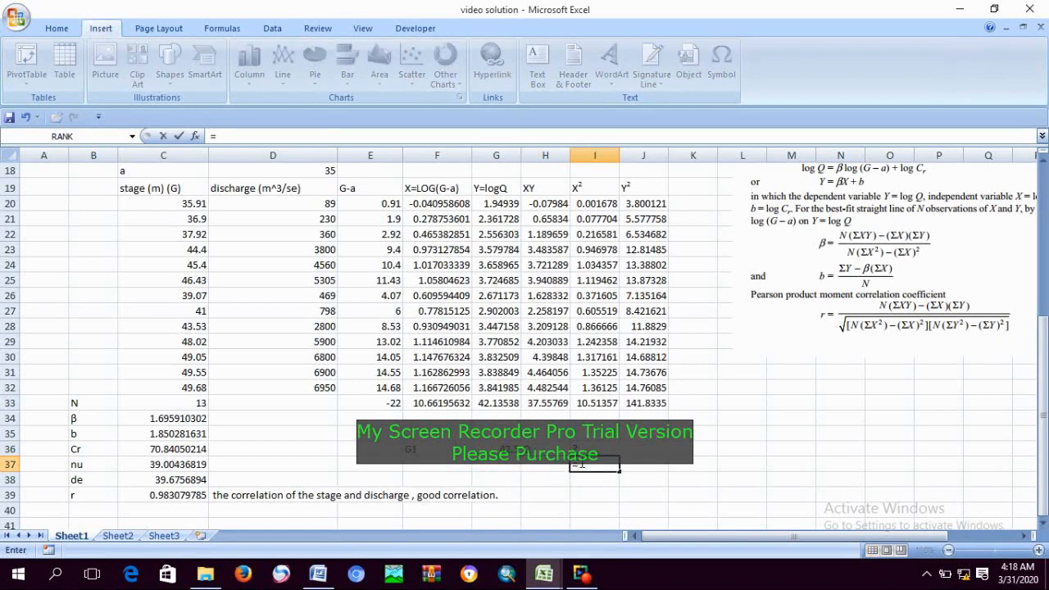
pyautogui.write('70.84*(')
pyautogui.click(510, 449)
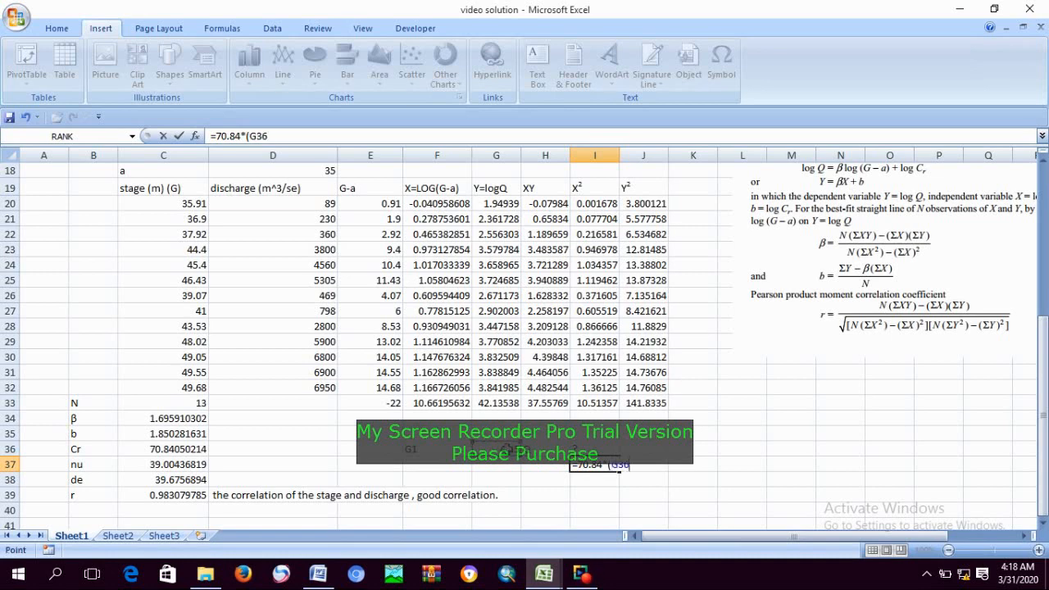
pyautogui.write('35)')
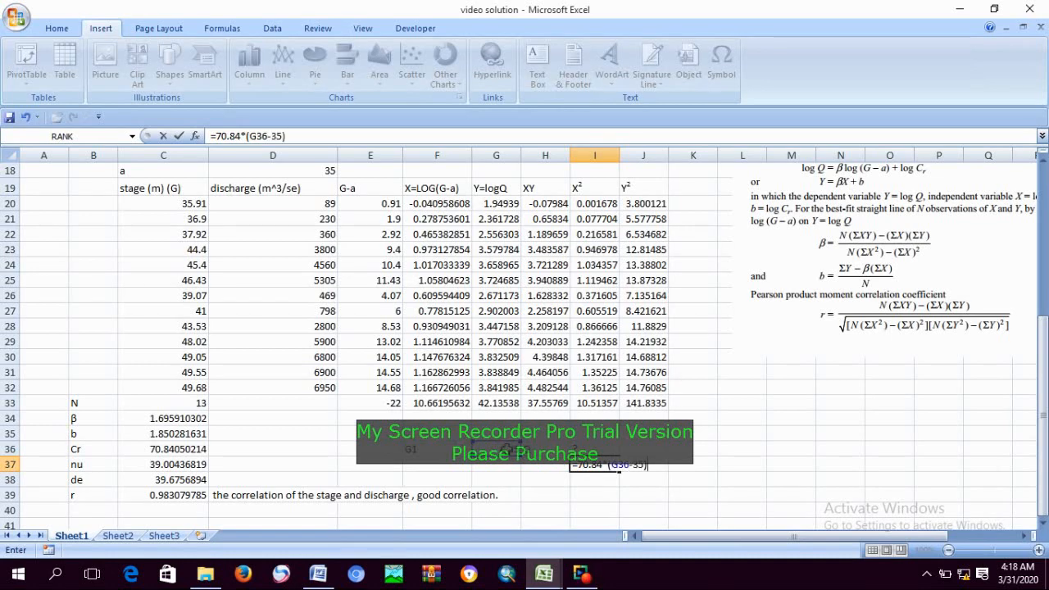
pyautogui.write('^1.69')
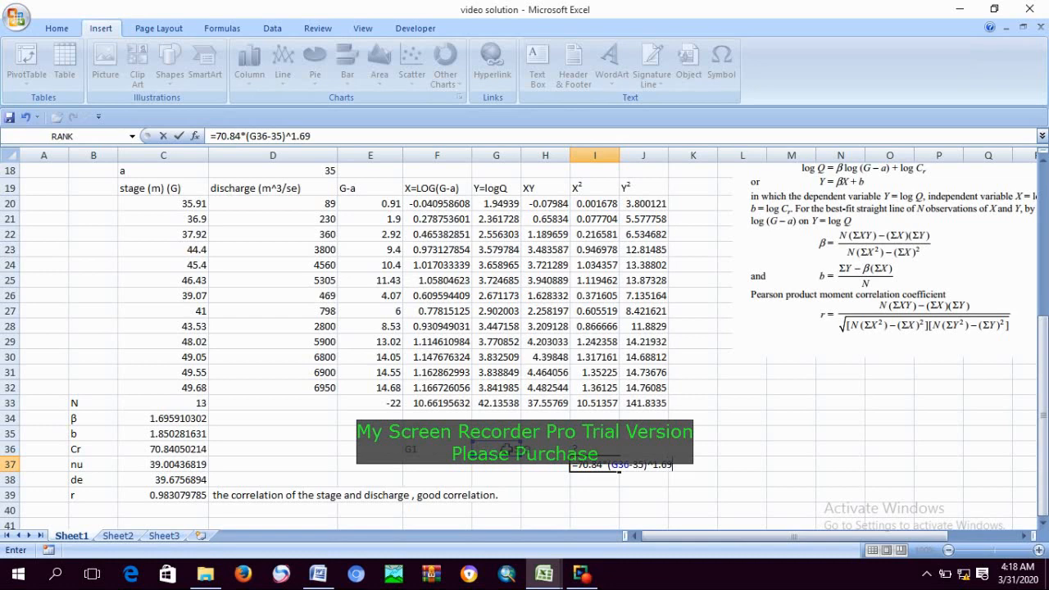
pyautogui.write('59')
pyautogui.press('Return')
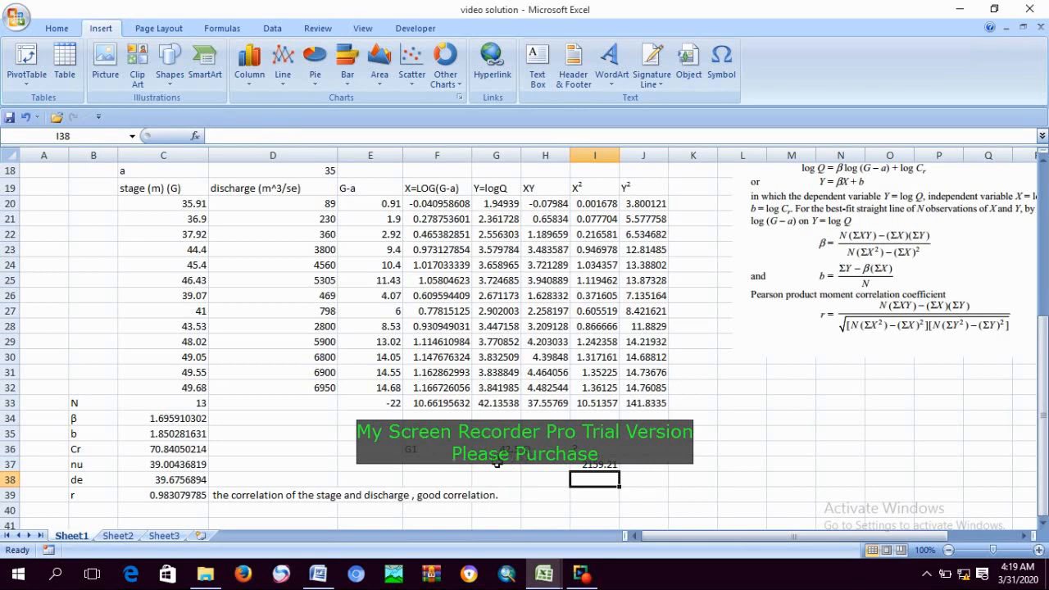
# Step: Label cell F37 "G2" and enter the second stage value 48.5 in G37
pyautogui.click(426, 465)
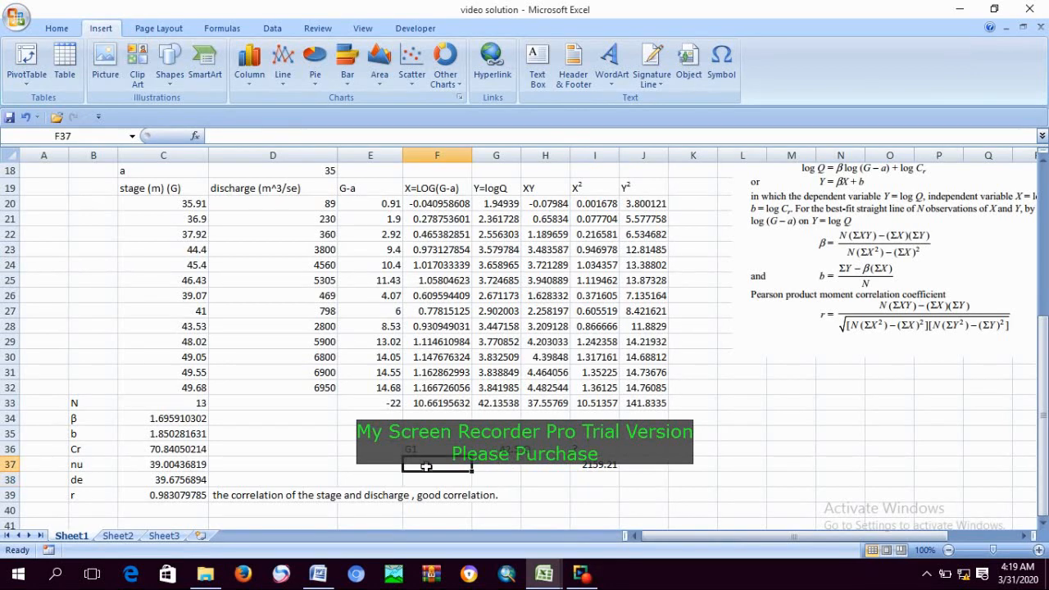
pyautogui.write('G2')
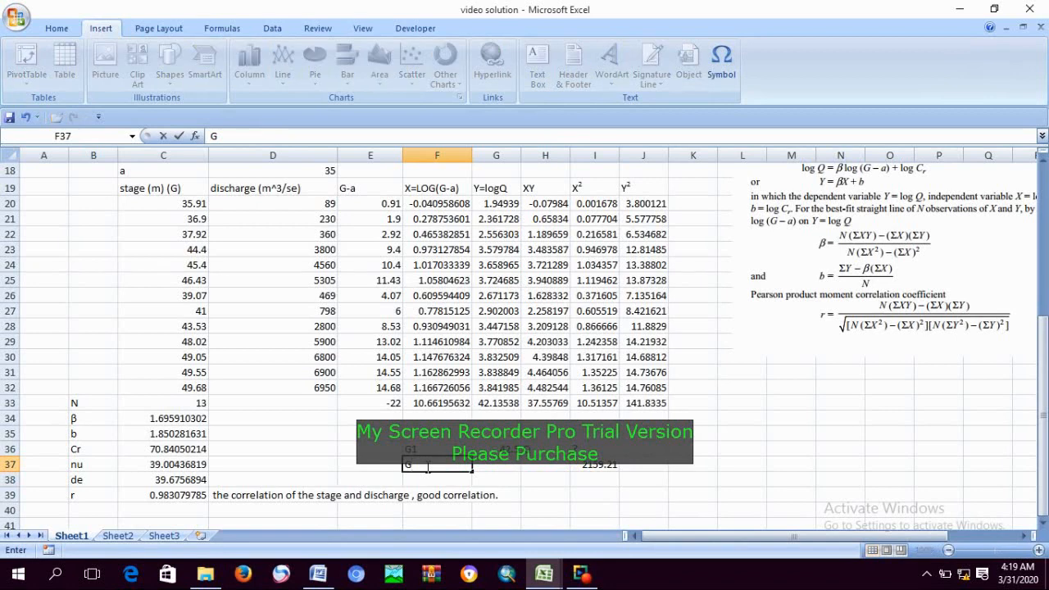
pyautogui.click(497, 464)
pyautogui.write('4')
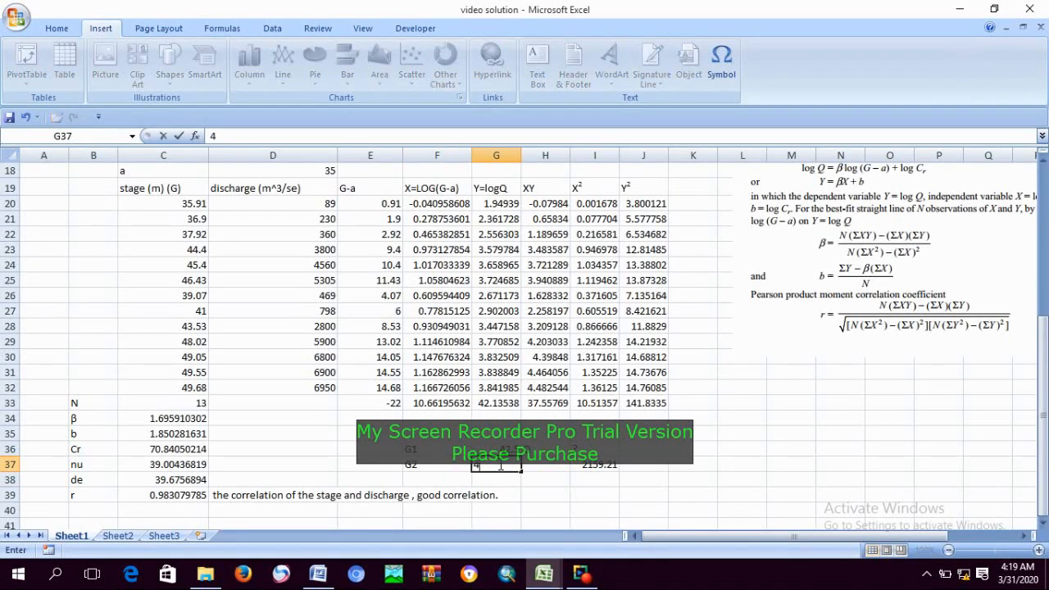
pyautogui.write('8.5')
pyautogui.click(631, 505)
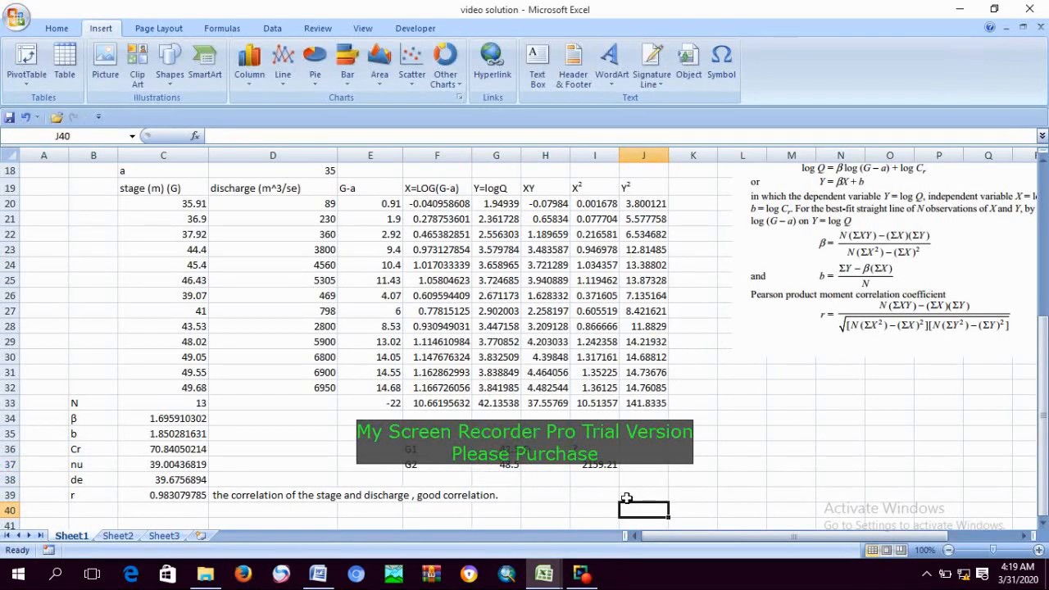
# Step: Copy the discharge formula from I37 down to I38 for the second stage and check its cell reference
pyautogui.click(584, 481)
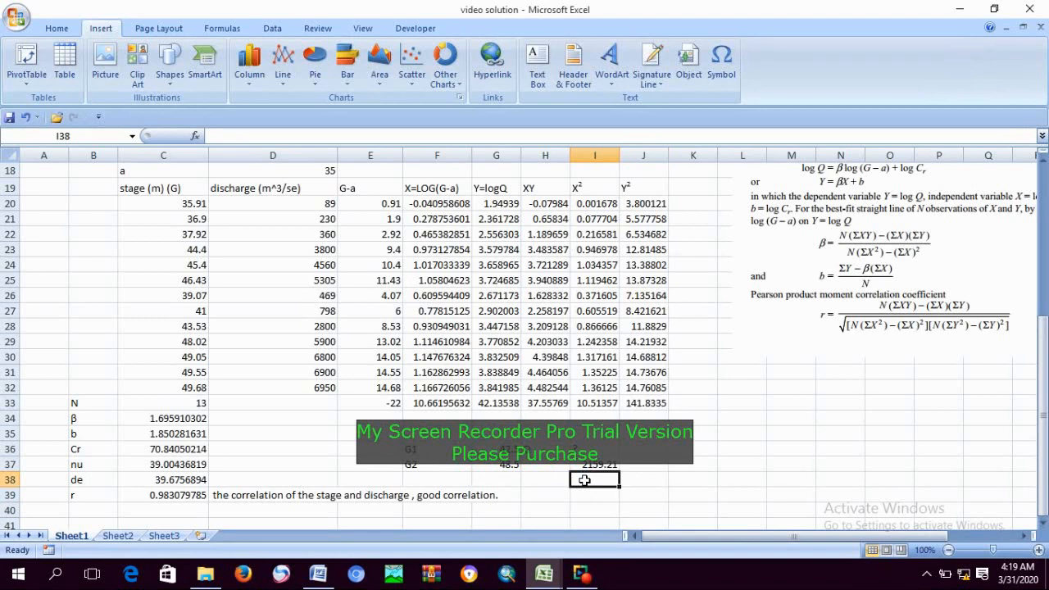
pyautogui.click(591, 464)
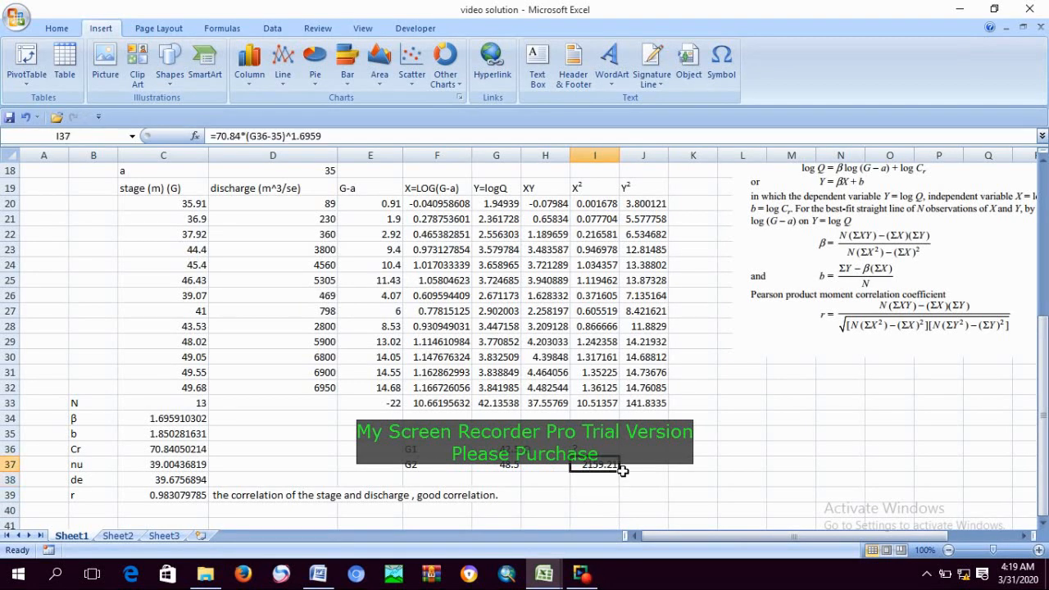
pyautogui.moveTo(619, 470); pyautogui.dragTo(613, 483)
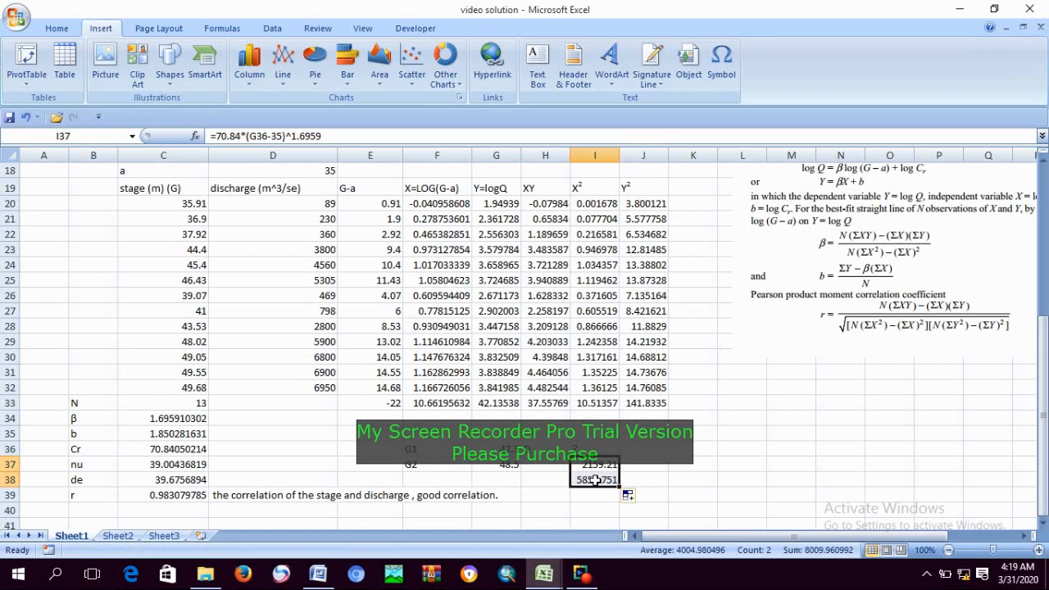
pyautogui.doubleClick(598, 481)
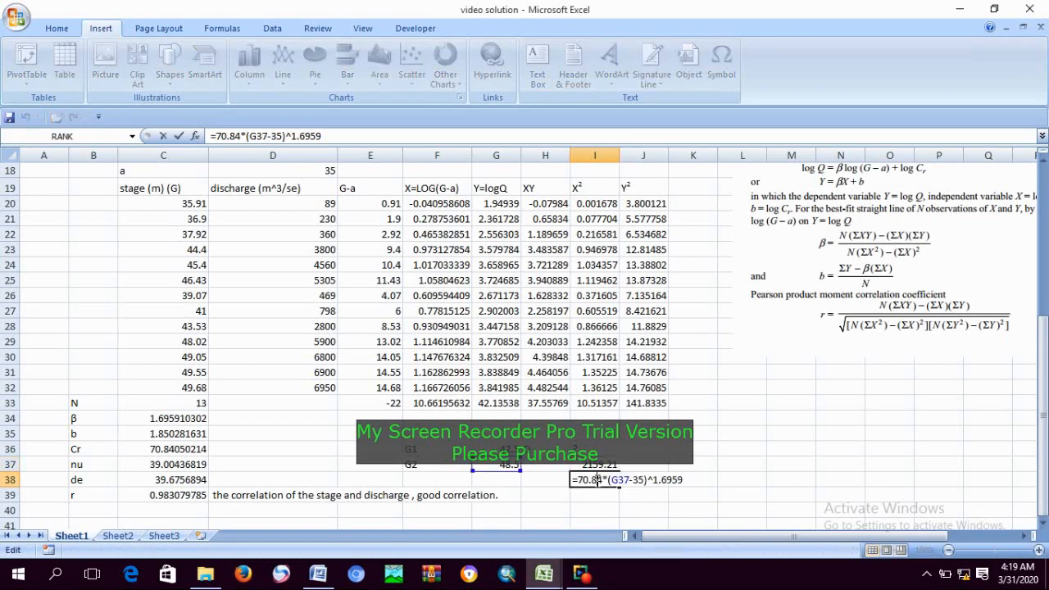
pyautogui.press('Return')
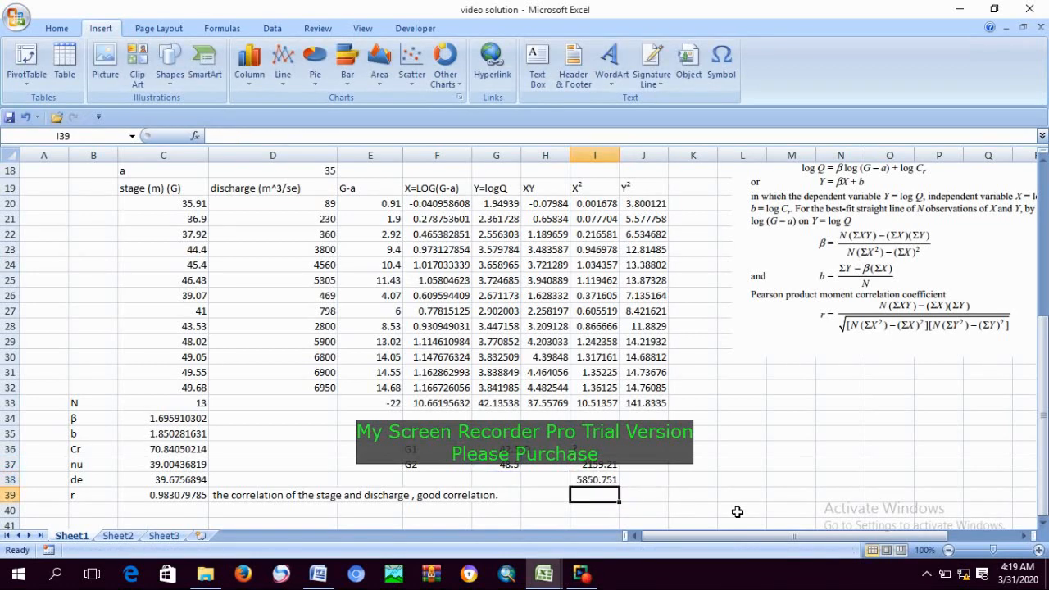
# Step: Highlight the stage and discharge estimate range G36:I38 with a yellow fill
pyautogui.moveTo(502, 450); pyautogui.dragTo(596, 480)
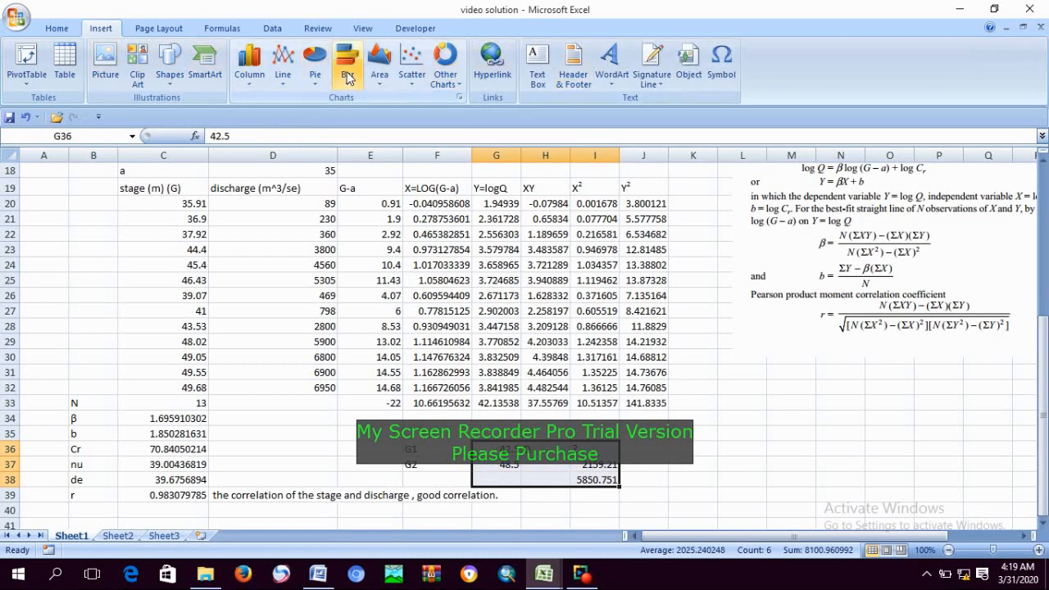
pyautogui.click(56, 28)
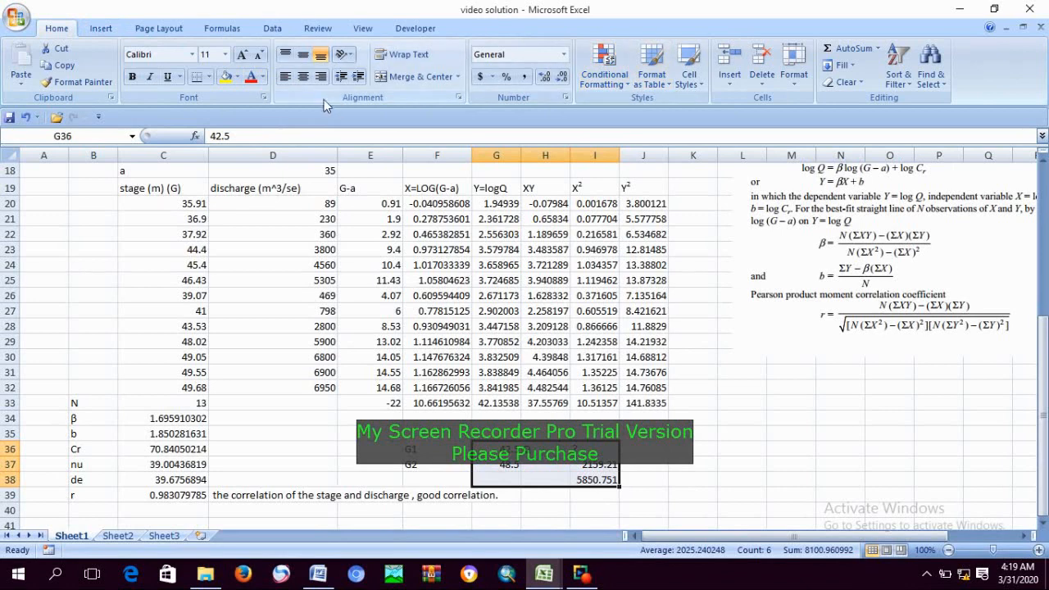
pyautogui.click(228, 80)
pyautogui.click(703, 405)
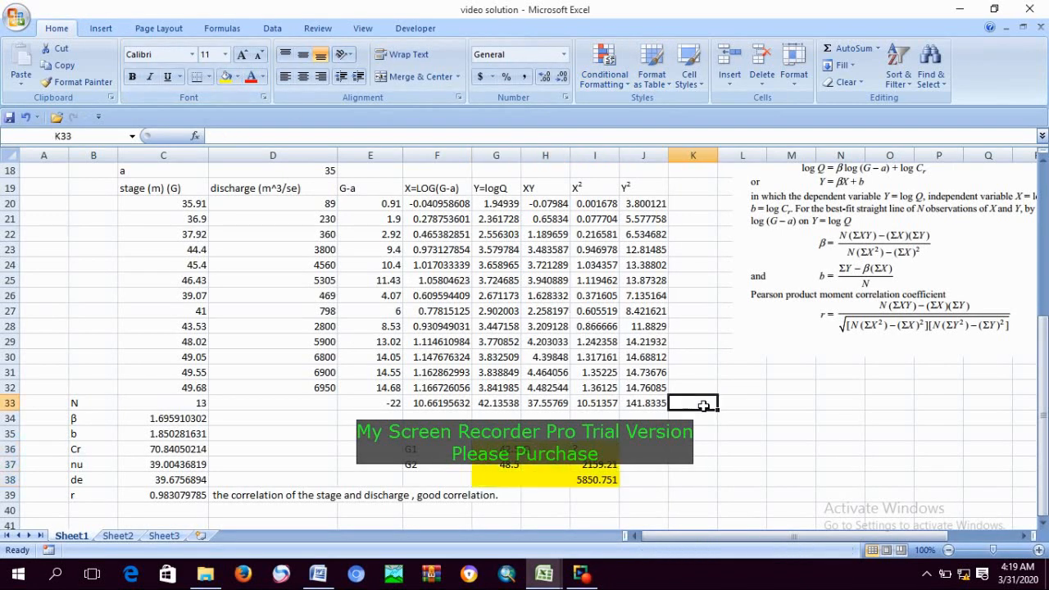